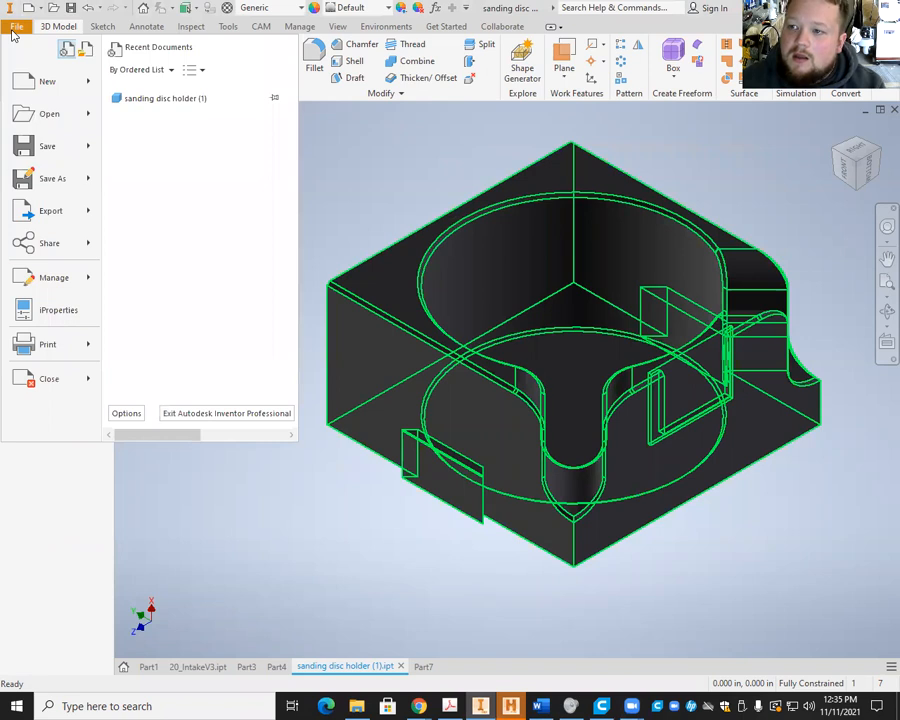
# Step: Create a new part file from the Standard.ipt template
pyautogui.click(44, 82)
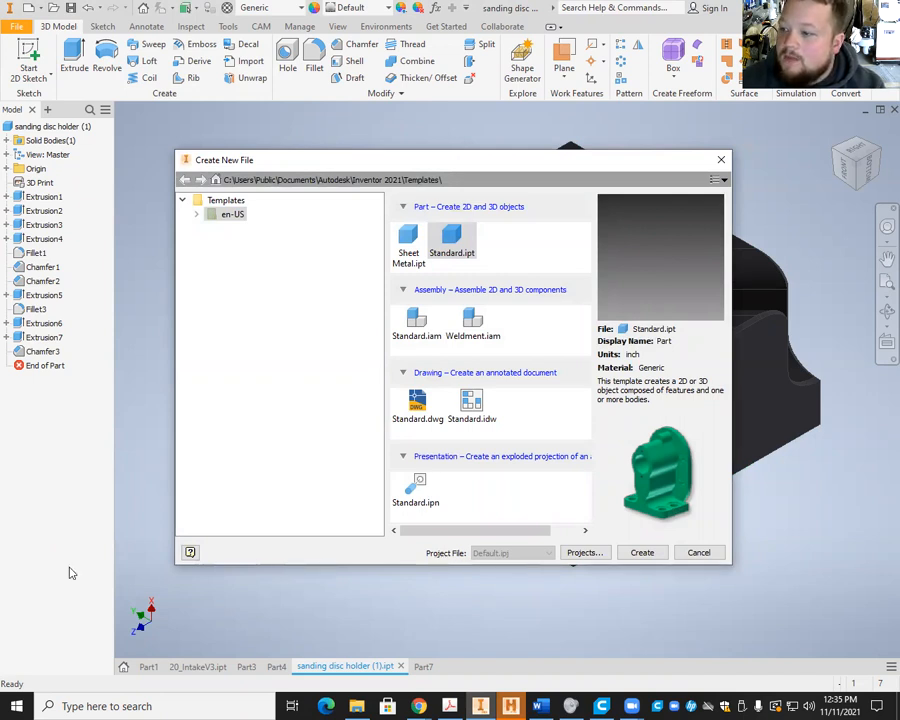
pyautogui.click(642, 552)
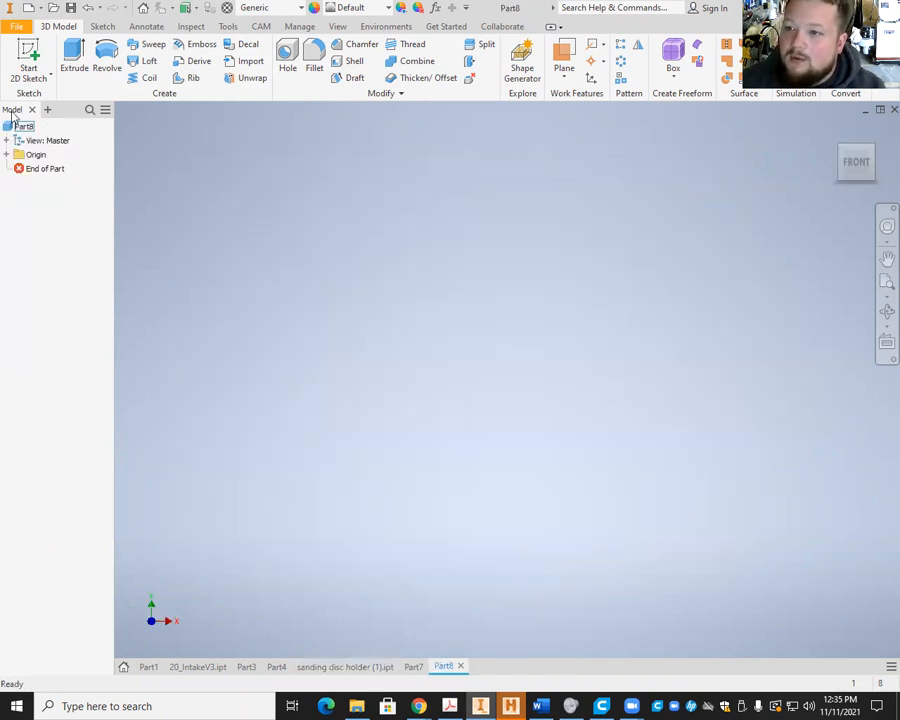
pyautogui.click(16, 27)
pyautogui.click(45, 81)
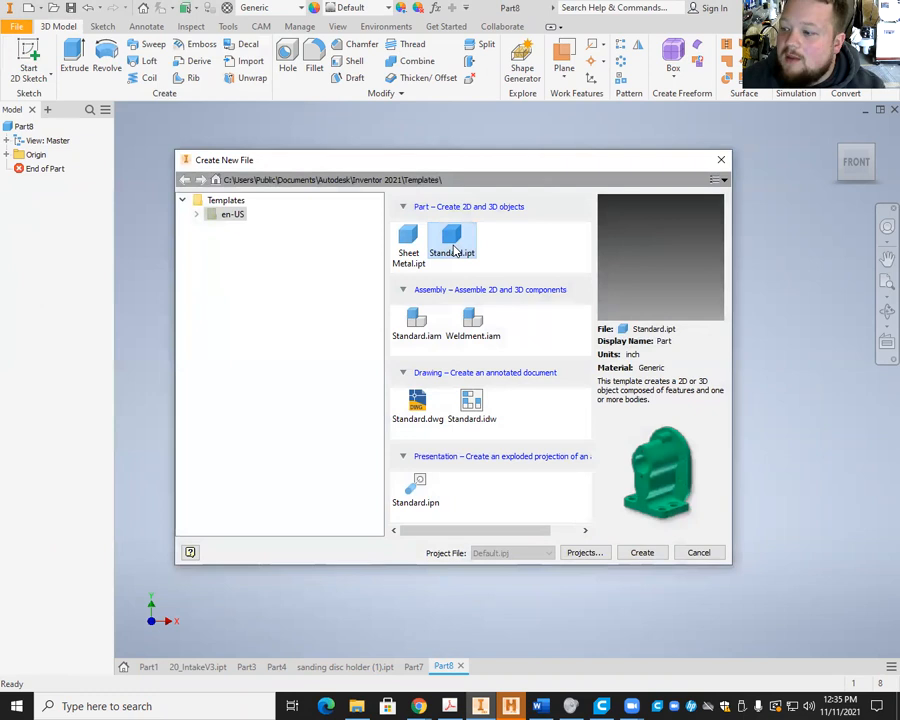
pyautogui.click(702, 553)
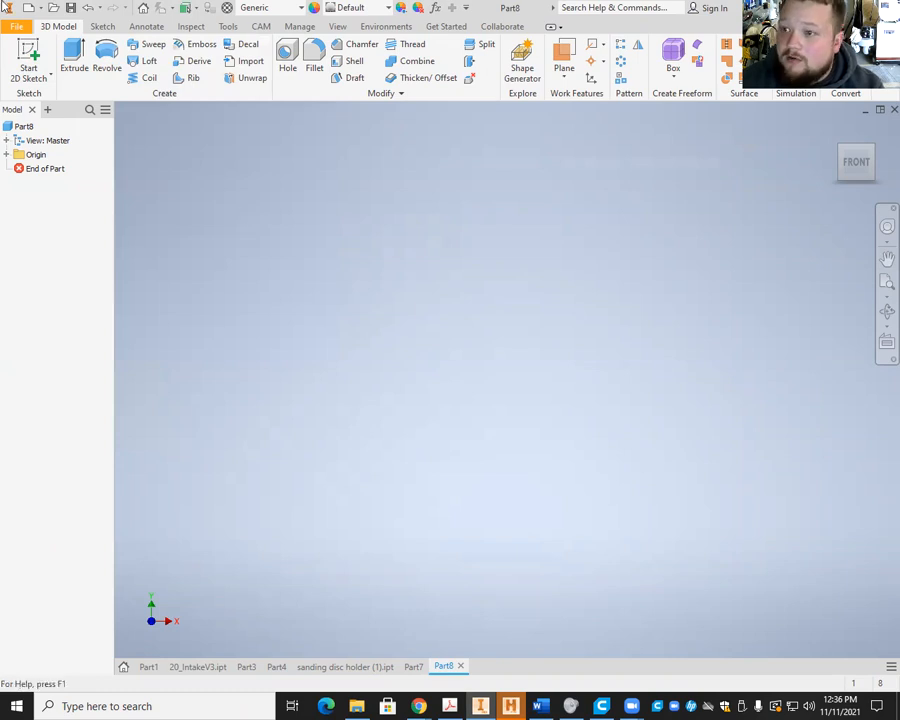
# Step: Start a 2D sketch on the XY plane of the new part
pyautogui.click(36, 55)
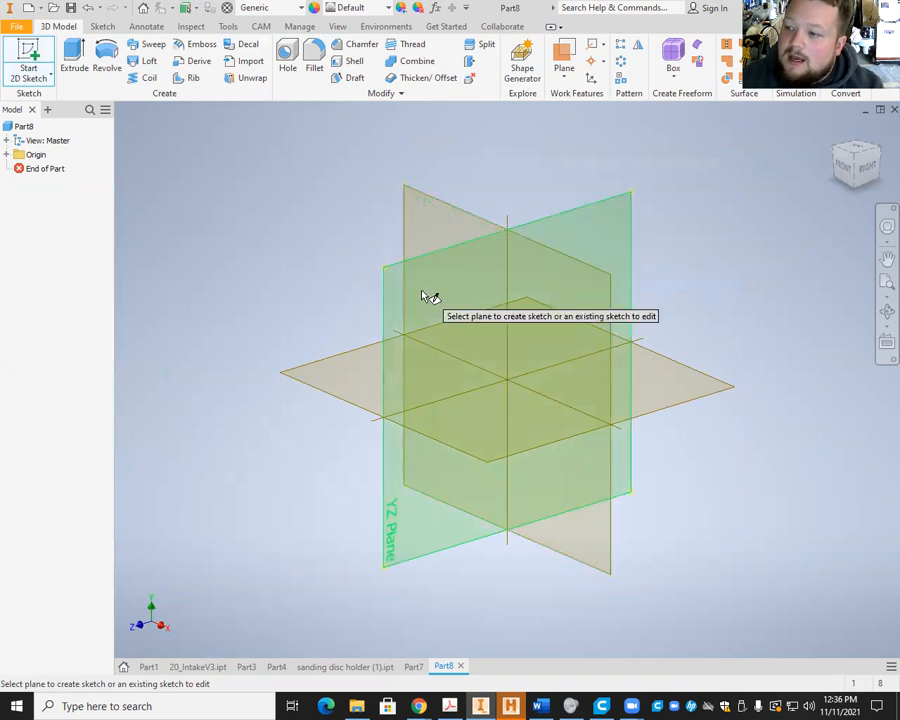
pyautogui.click(432, 233)
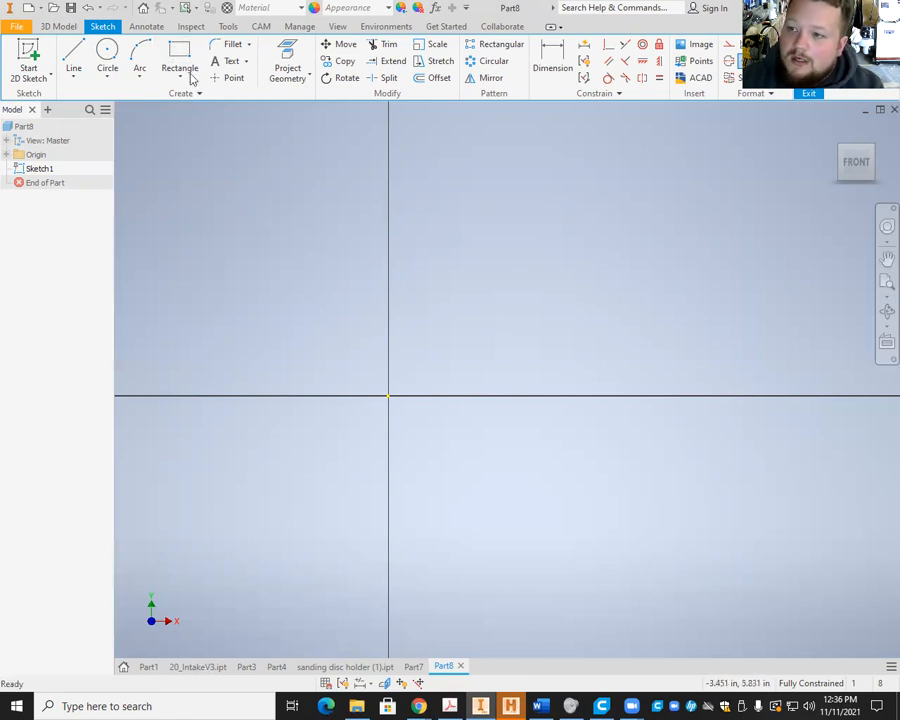
pyautogui.click(130, 28)
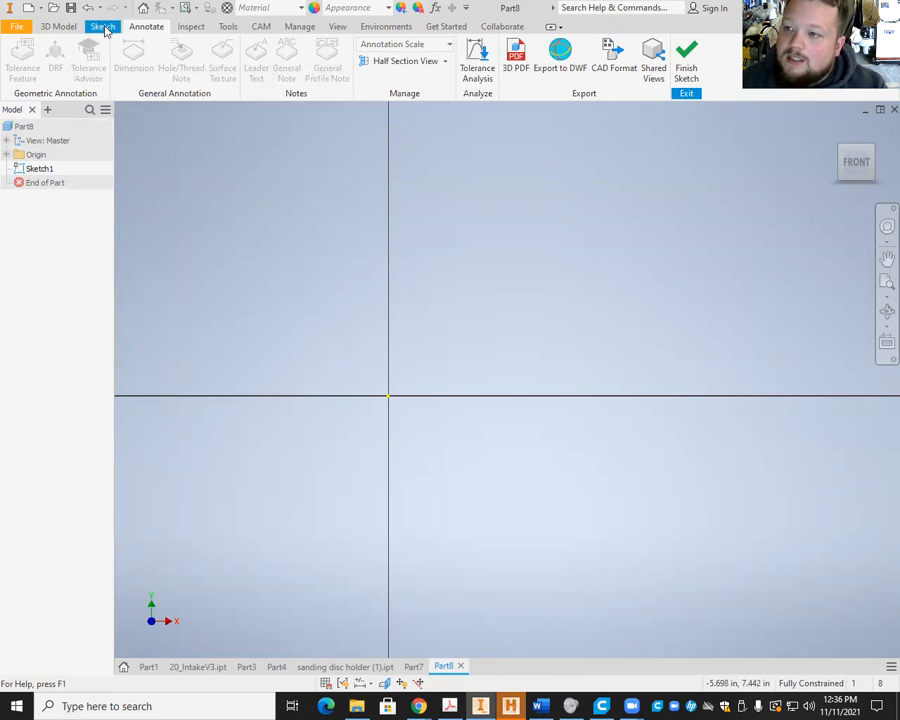
pyautogui.click(205, 27)
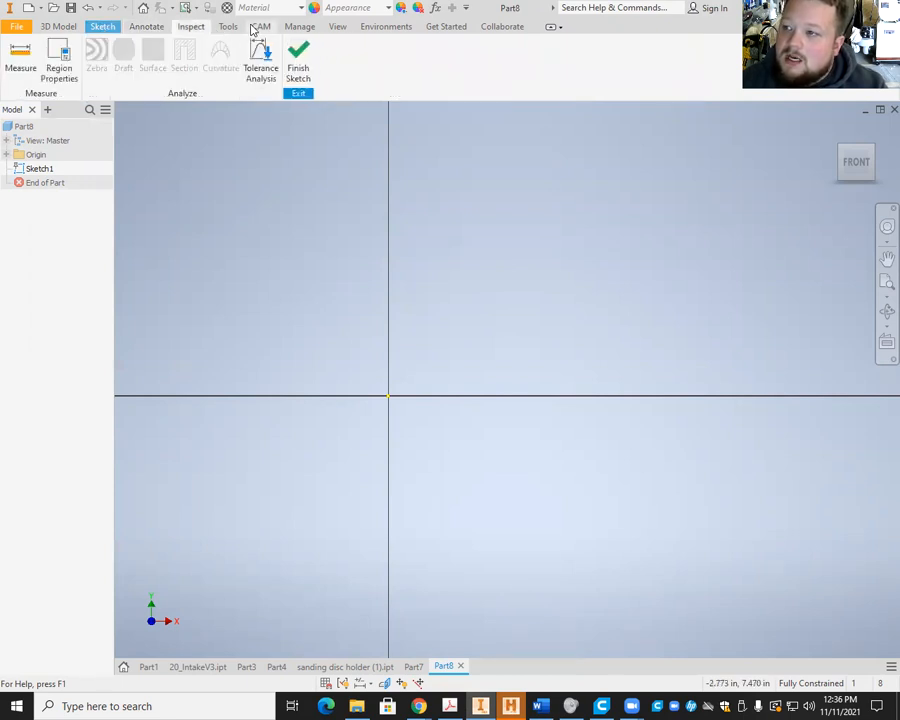
pyautogui.click(258, 26)
pyautogui.click(150, 27)
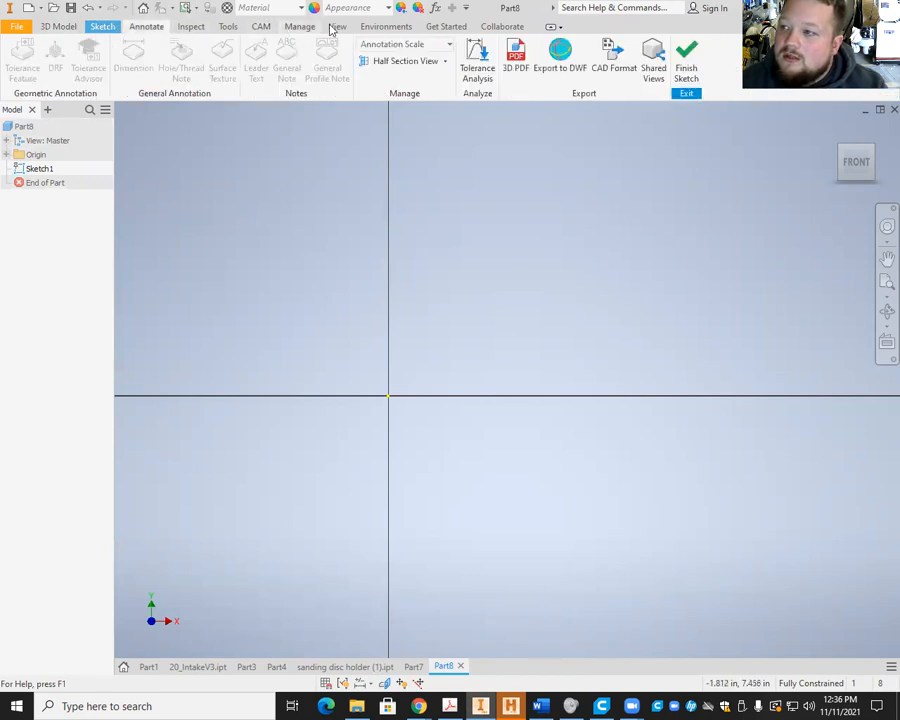
pyautogui.click(378, 27)
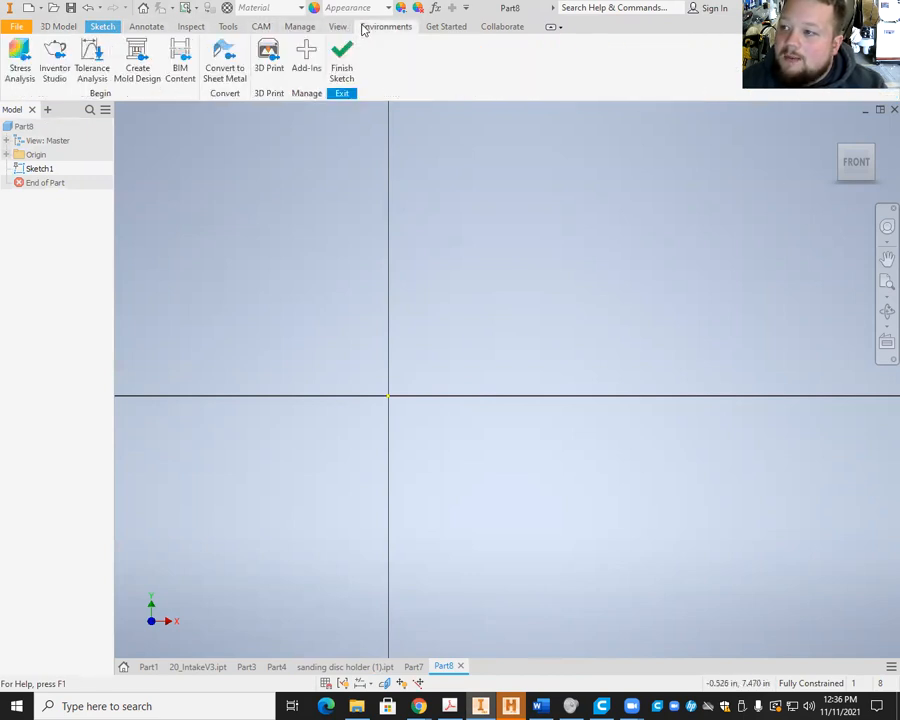
pyautogui.click(102, 27)
pyautogui.click(58, 27)
pyautogui.click(102, 27)
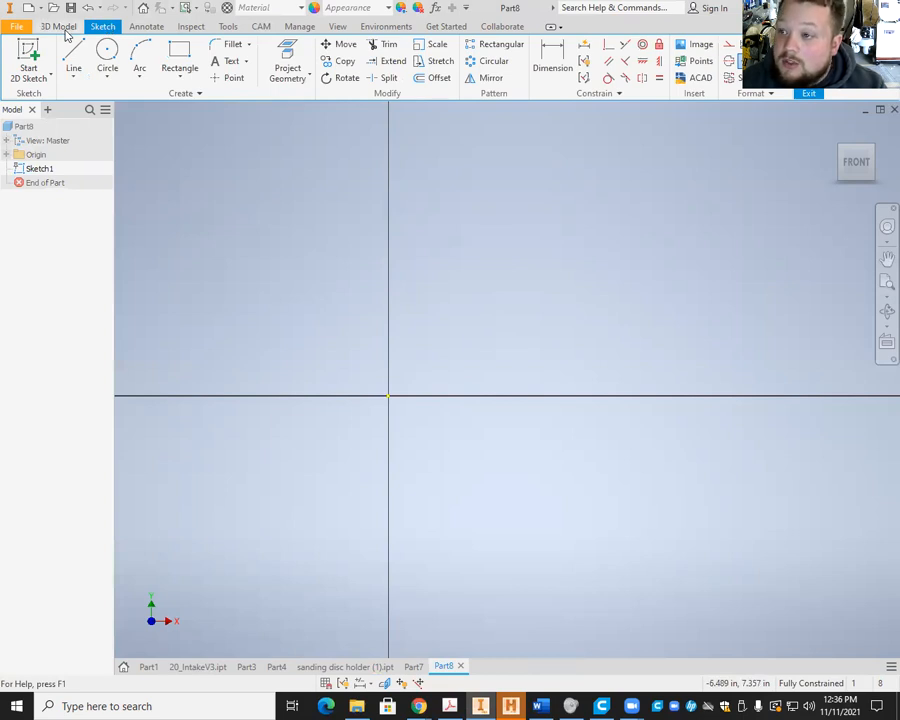
# Step: Sketch a rectangle about 2.7 in wide, with its lower-left corner on the origin
pyautogui.press('r')
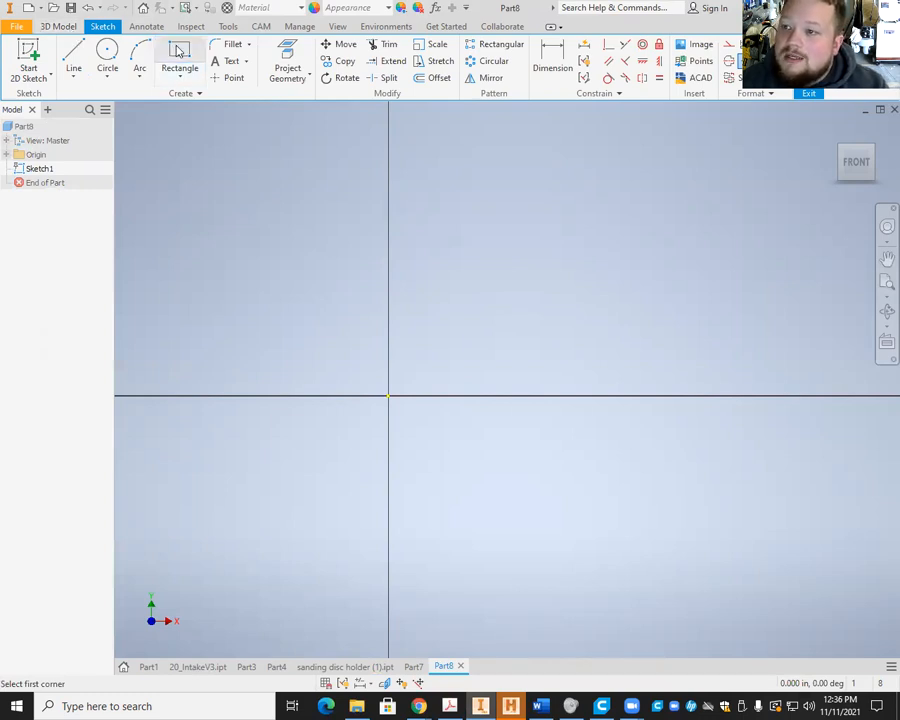
pyautogui.click(388, 396)
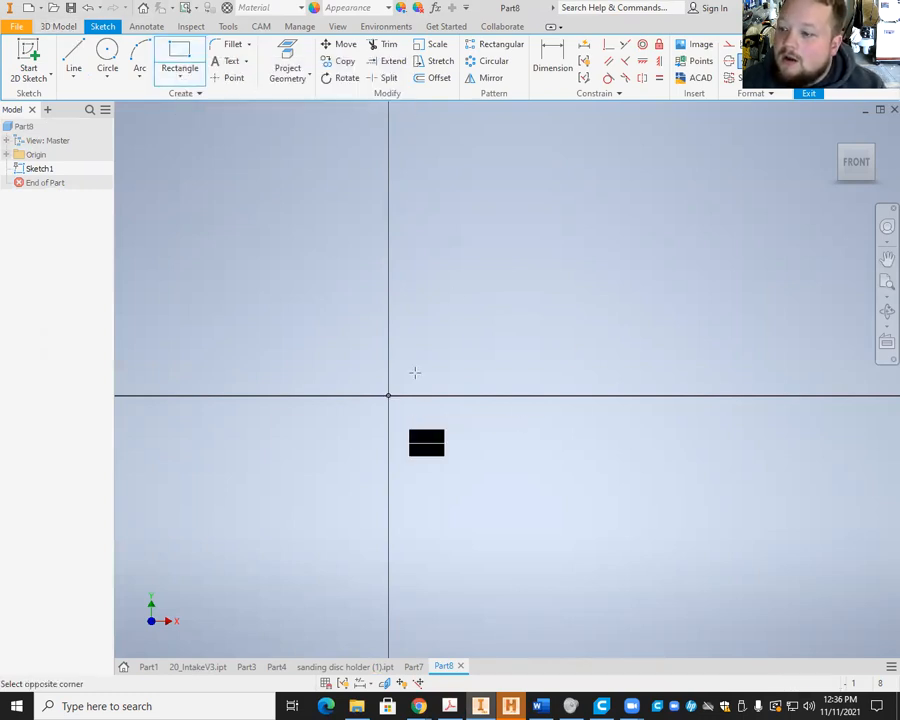
pyautogui.click(521, 325)
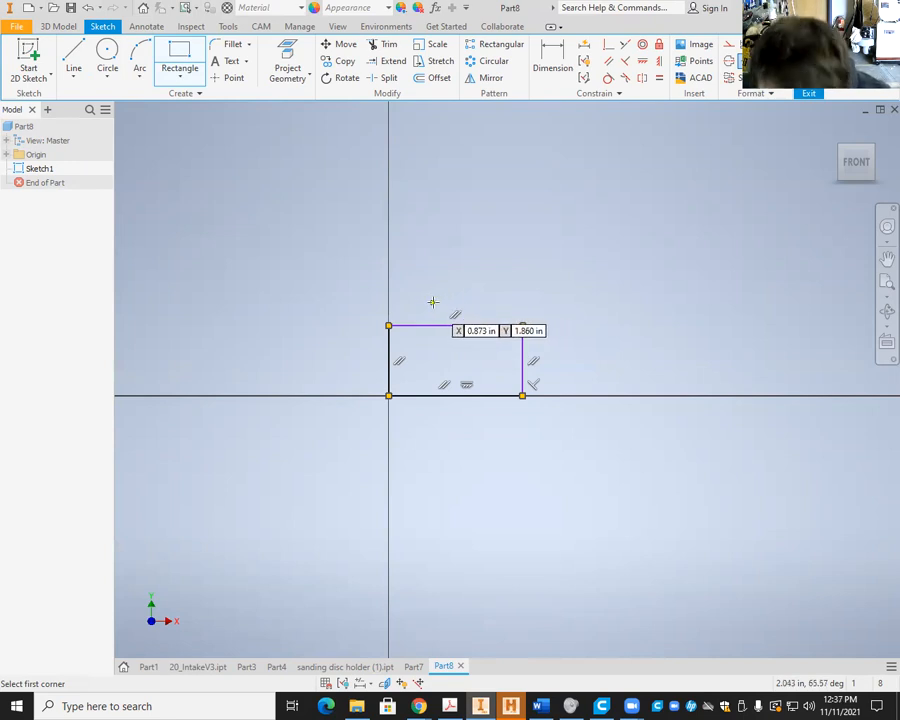
# Step: Dimension the rectangle's top edge and set its width to 1.46 in
pyautogui.click(545, 60)
pyautogui.click(492, 326)
pyautogui.click(499, 298)
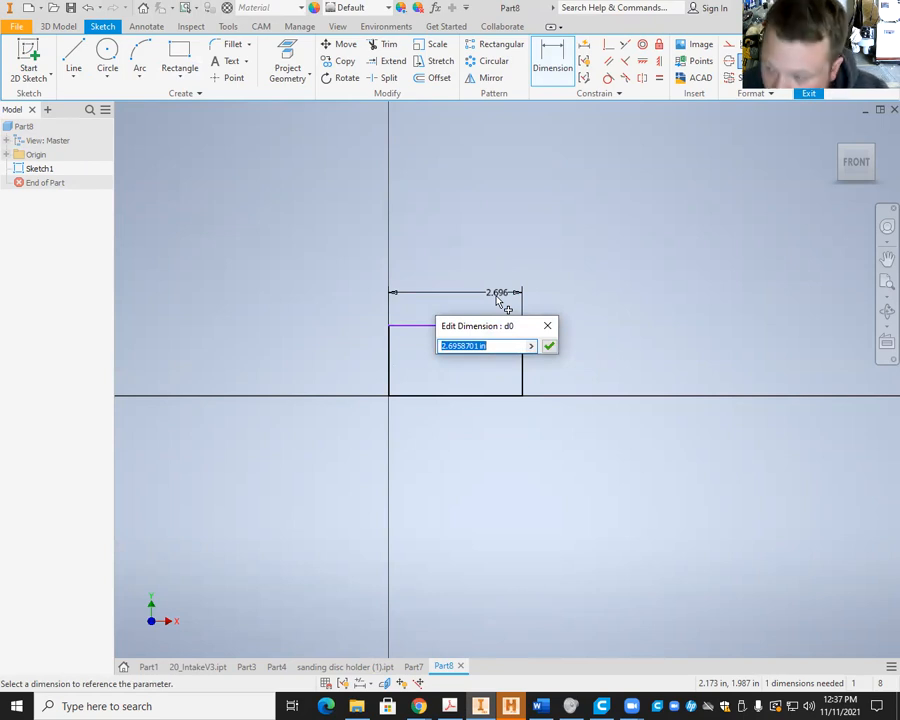
pyautogui.write('1.46')
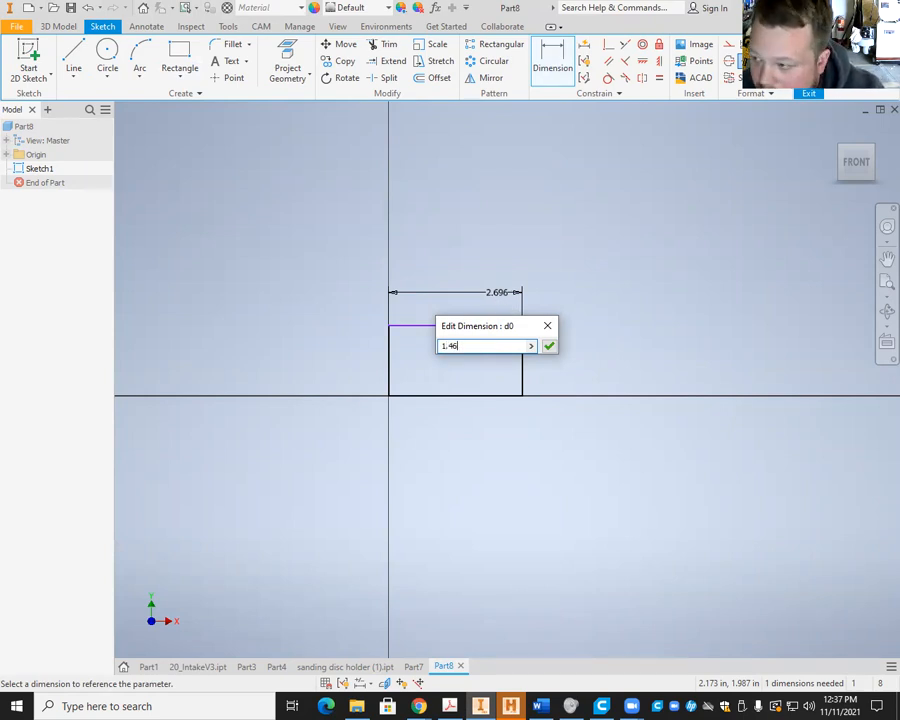
pyautogui.press('Return')
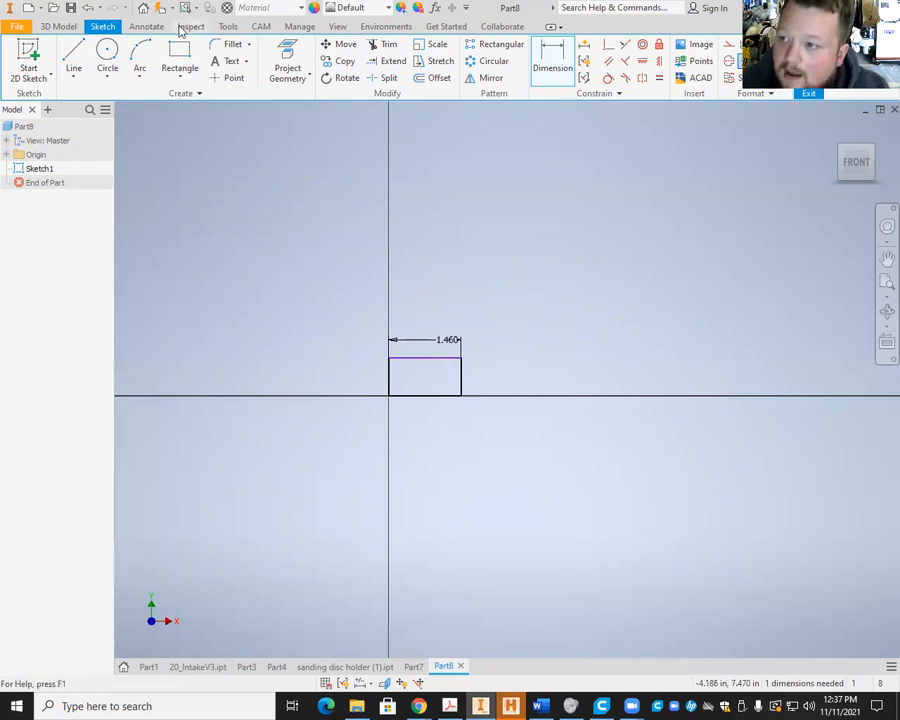
# Step: Dimension the rectangle's height and set it to .625 in
pyautogui.click(553, 62)
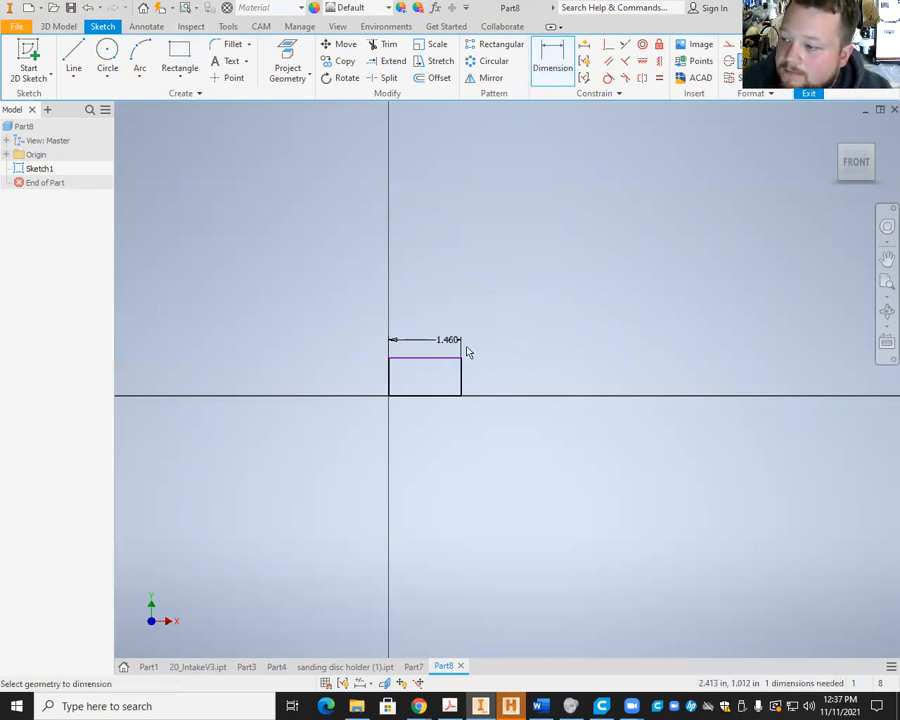
pyautogui.click(448, 401)
pyautogui.click(532, 392)
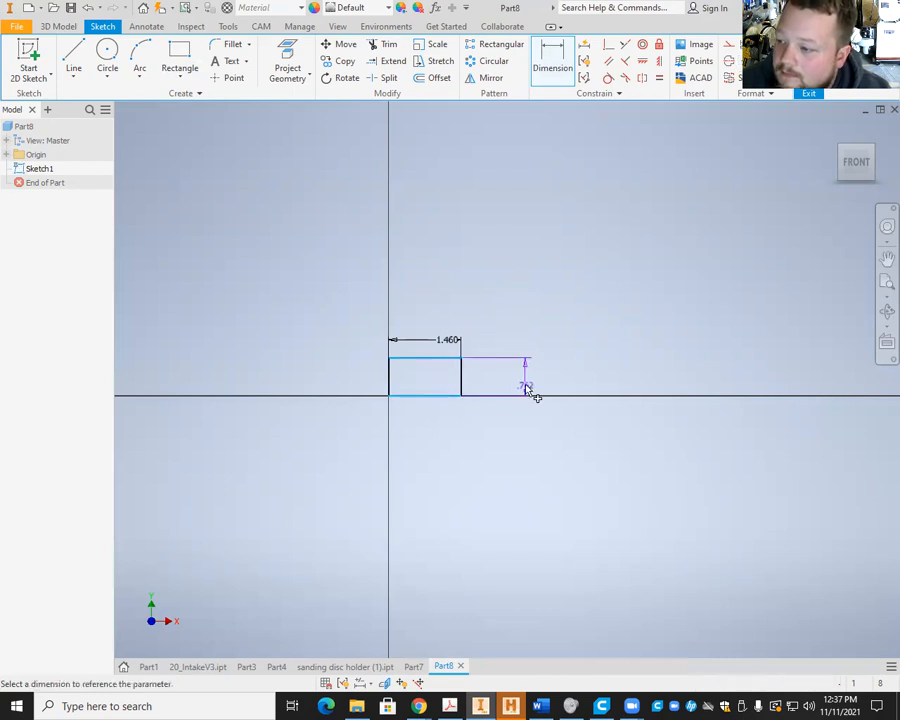
pyautogui.write('.')
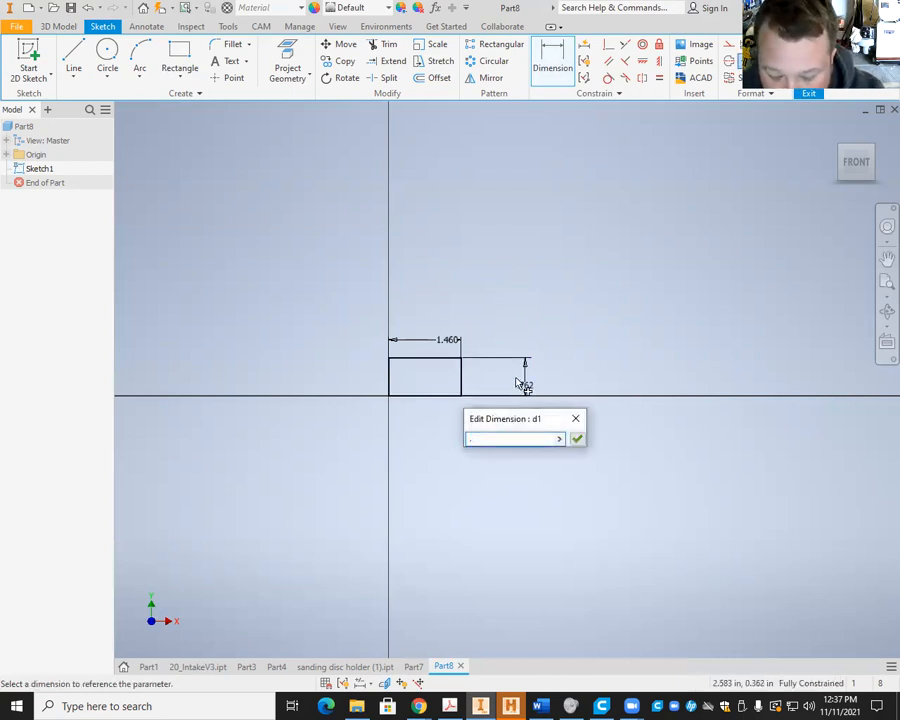
pyautogui.write('625')
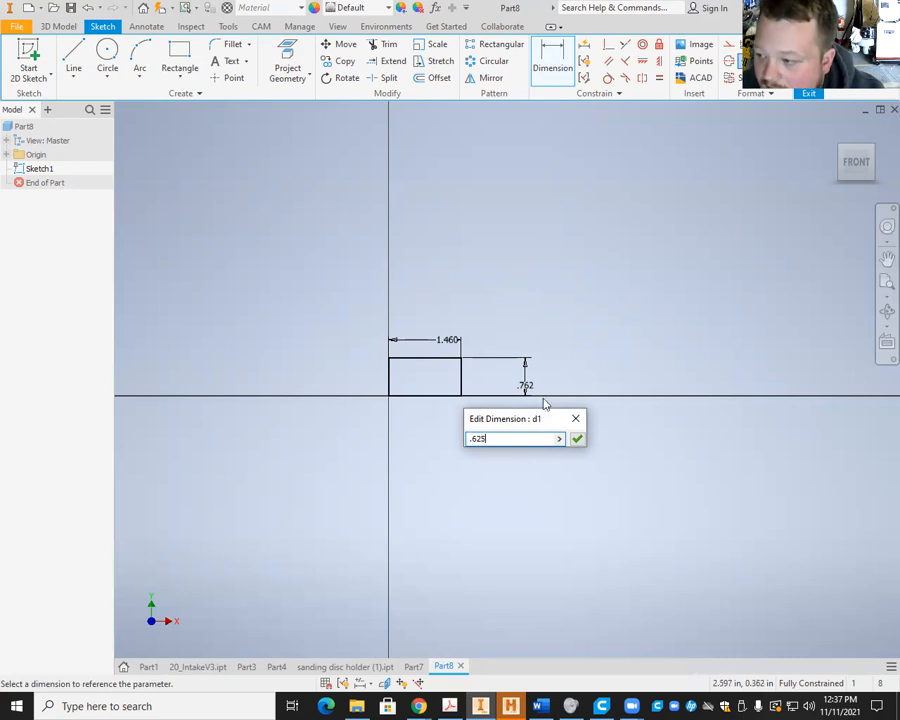
pyautogui.click(577, 439)
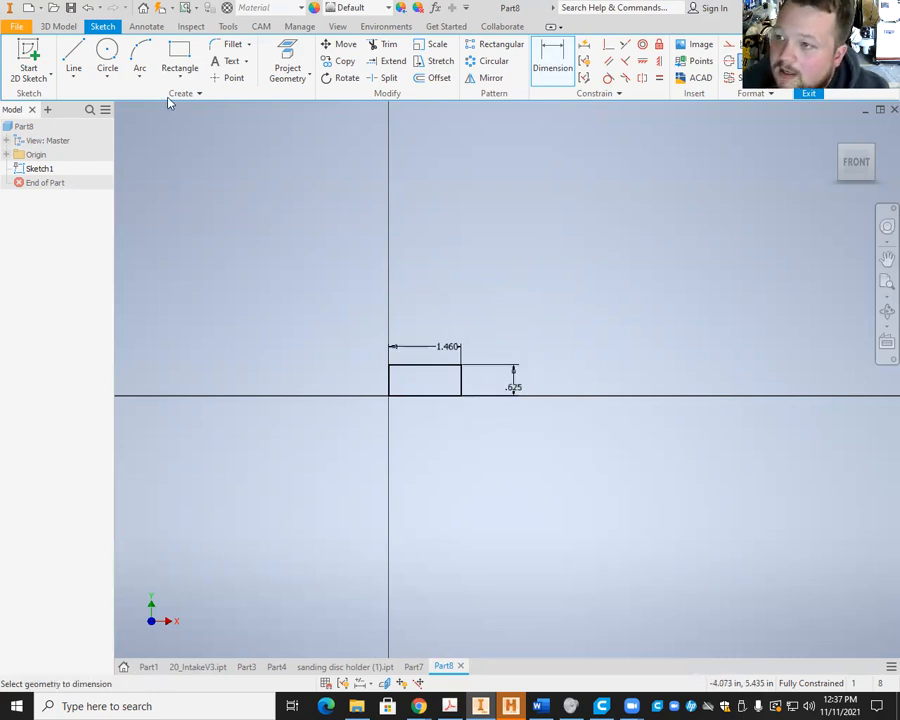
# Step: Sketch a second rectangle, about 0.43 in wide and 1.5 in tall, extending down and left from the first rectangle's lower-right corner
pyautogui.click(183, 60)
pyautogui.click(461, 395)
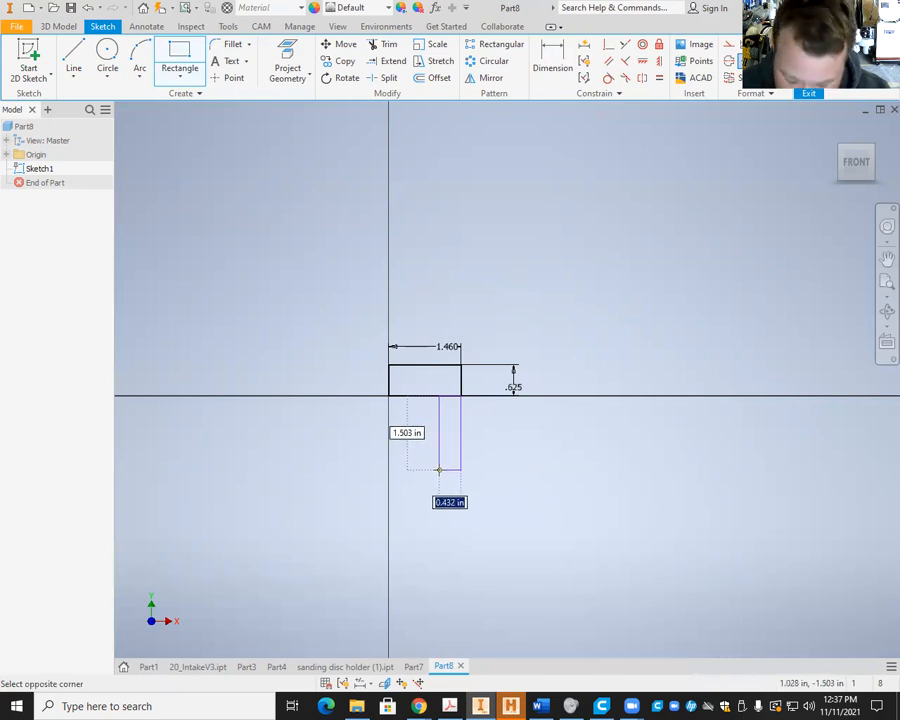
pyautogui.click(439, 469)
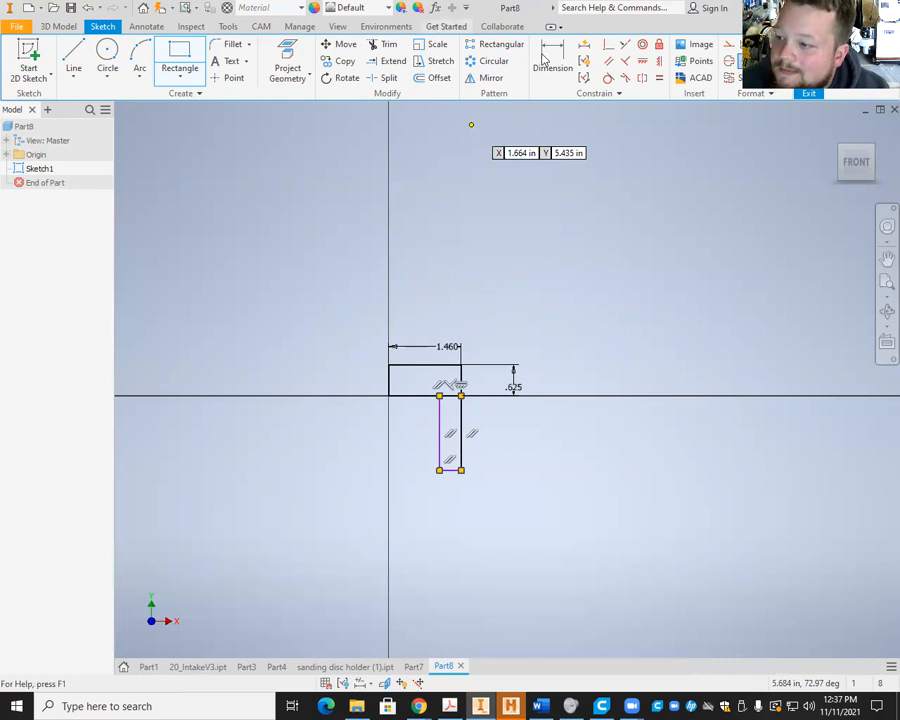
# Step: Dimension the lower rectangle's right edge and set its height to .75 in
pyautogui.press('d')
pyautogui.click(460, 442)
pyautogui.click(528, 452)
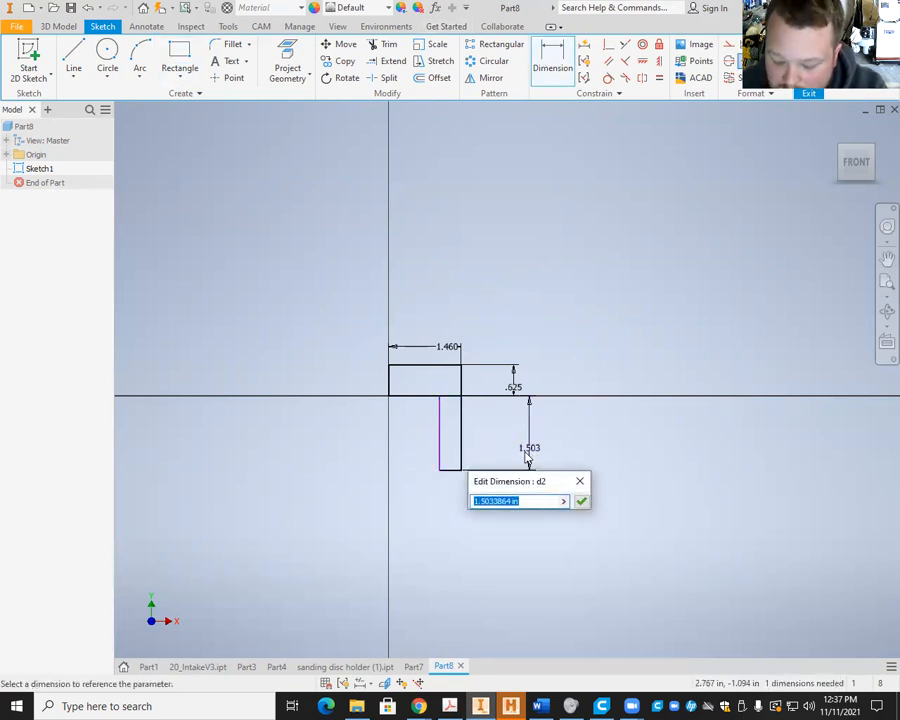
pyautogui.press('BackSpace')
pyautogui.write('.75')
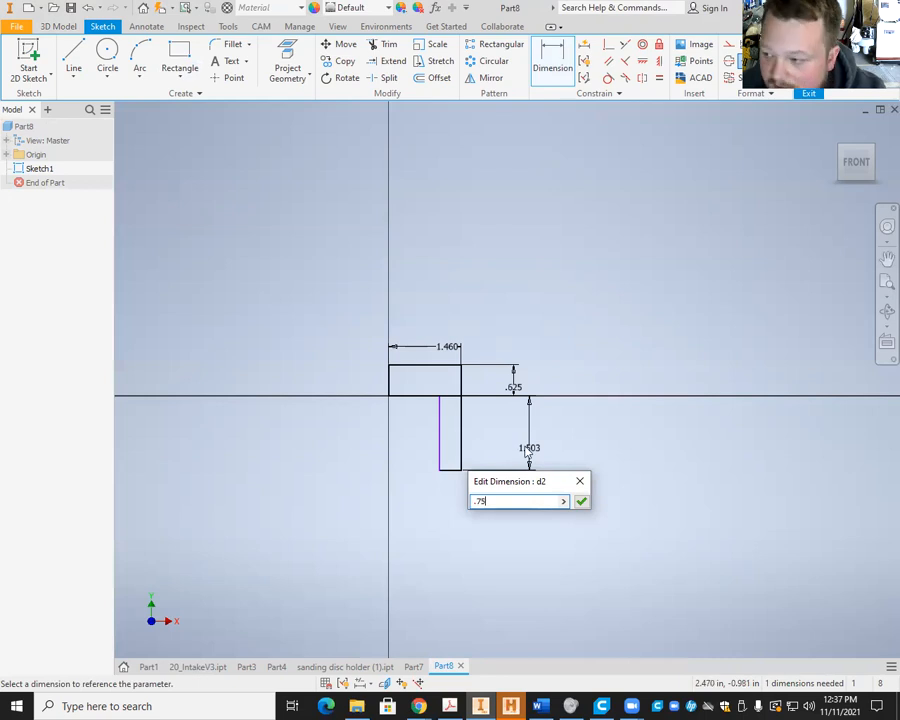
pyautogui.click(580, 501)
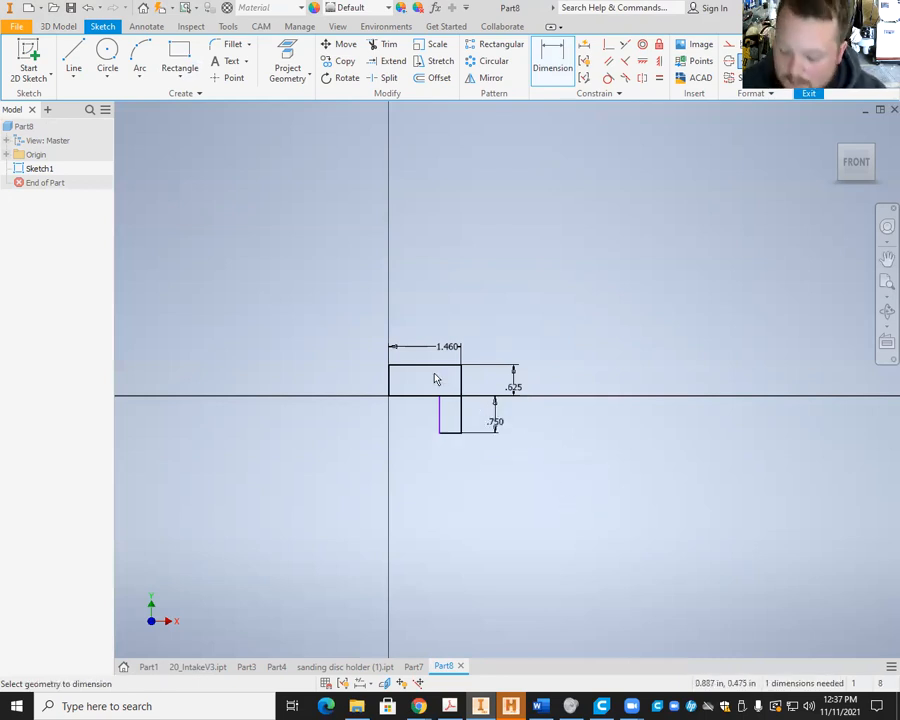
# Step: Dimension between the lower rectangle's two vertical edges and set its width to .25 in
pyautogui.click(461, 427)
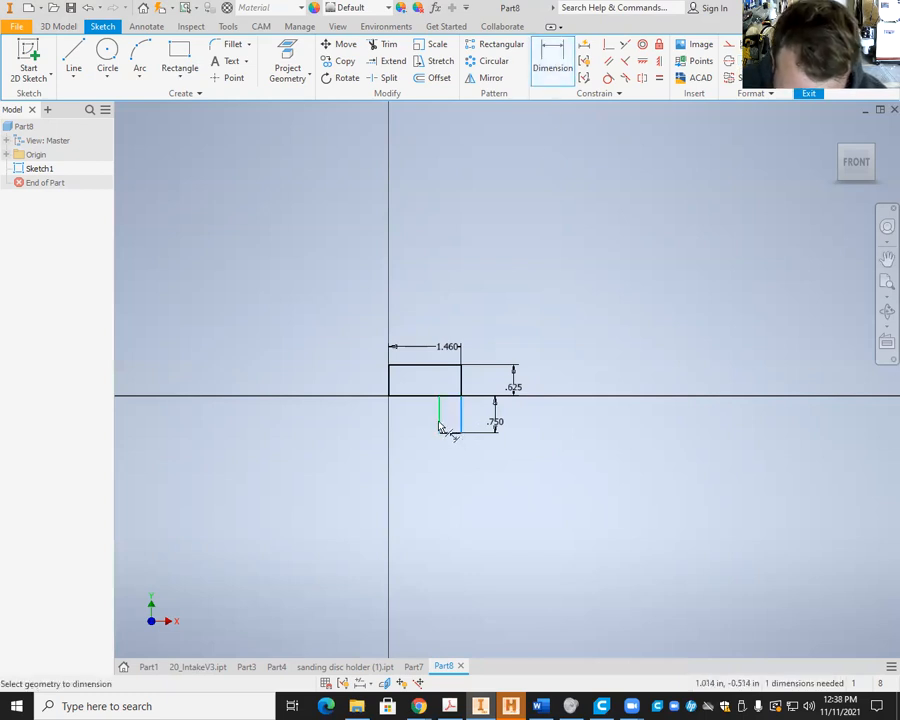
pyautogui.click(439, 427)
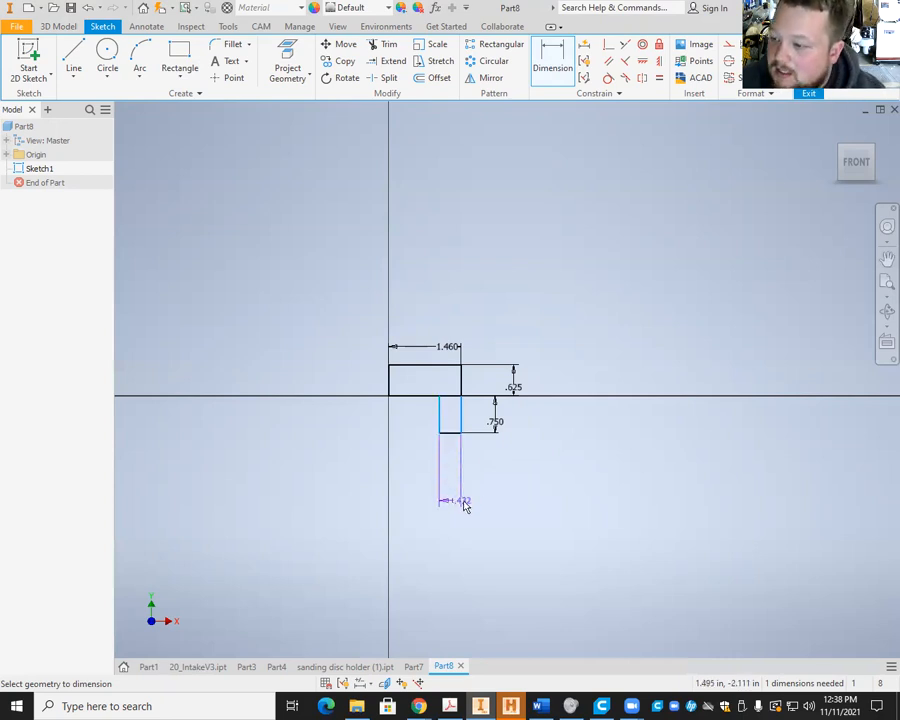
pyautogui.click(464, 502)
pyautogui.write('.25')
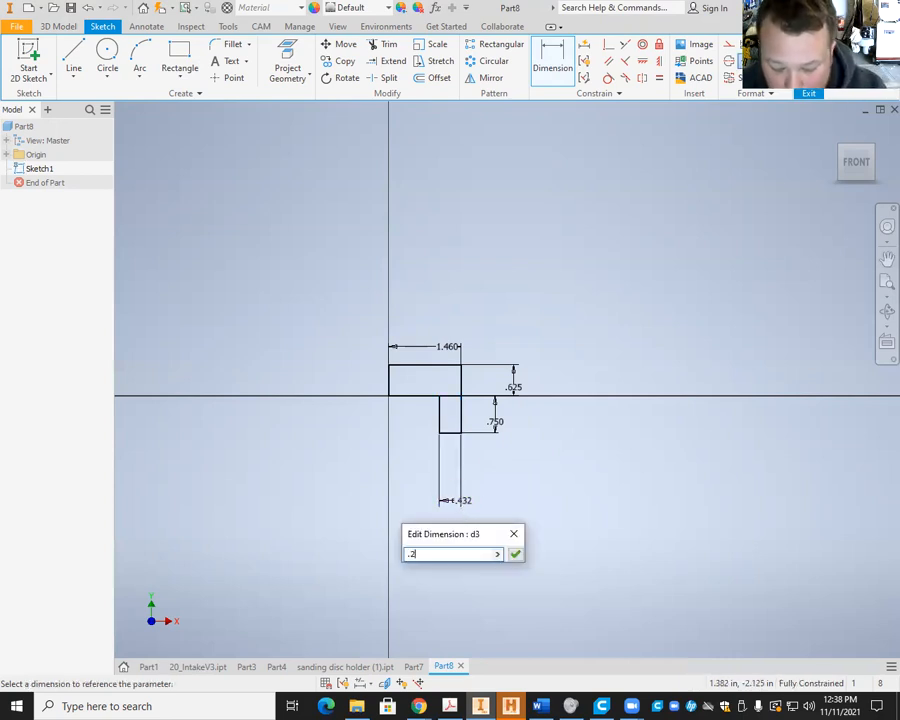
pyautogui.click(515, 555)
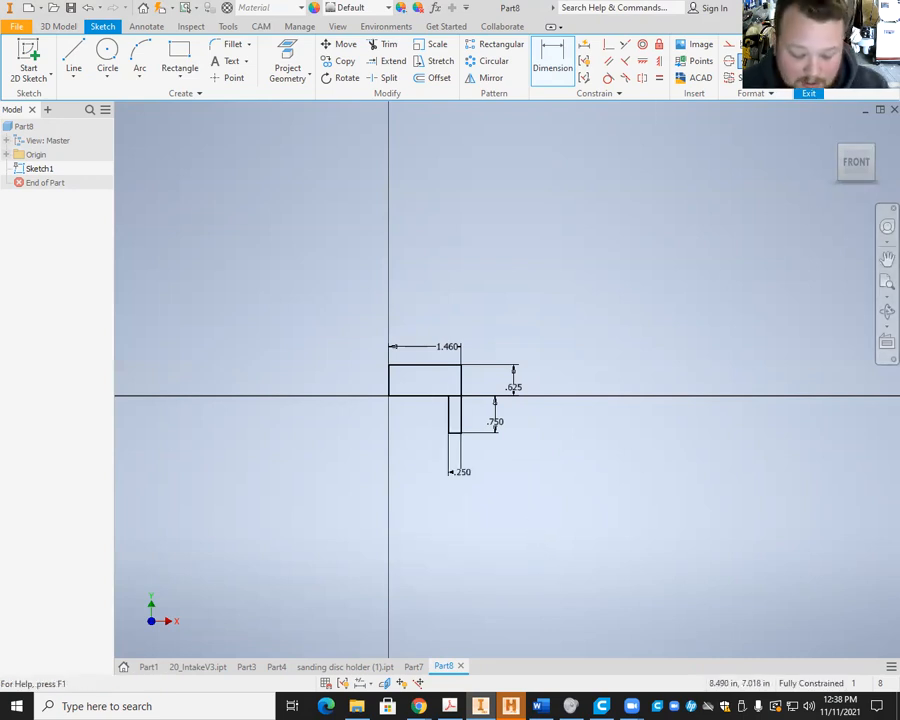
# Step: Finish the sketch and view the two-rectangle profile straight from the front
pyautogui.click(808, 62)
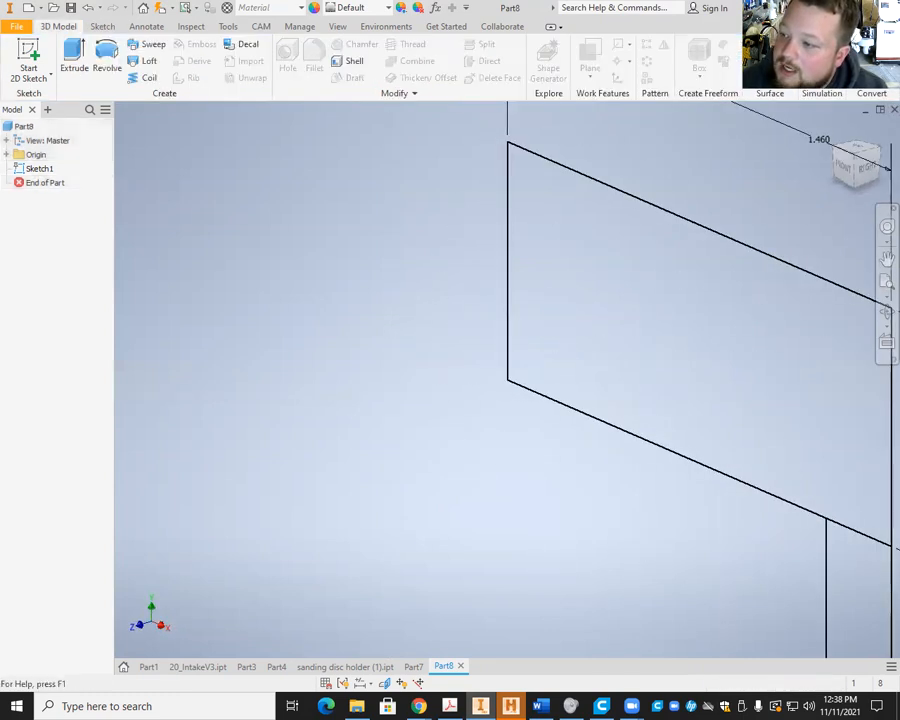
pyautogui.scroll(5, 570, 340)
pyautogui.scroll(-5, 572, 338)
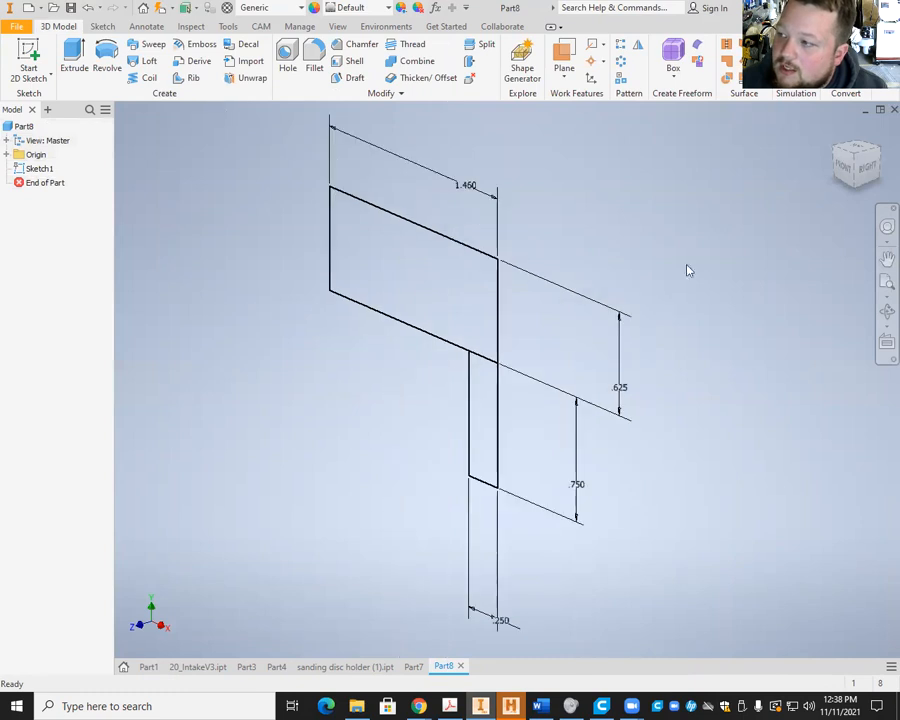
pyautogui.moveTo(842, 165)
pyautogui.mouseDown()
pyautogui.moveTo(800, 170)
pyautogui.moveTo(862, 178)
pyautogui.moveTo(842, 172)
pyautogui.mouseUp()
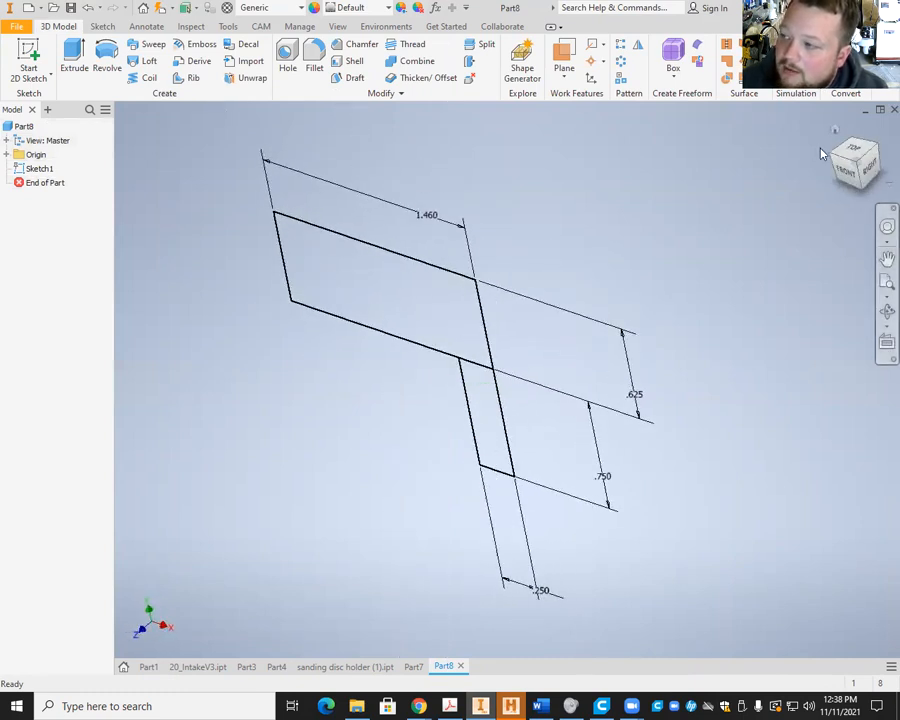
pyautogui.click(846, 168)
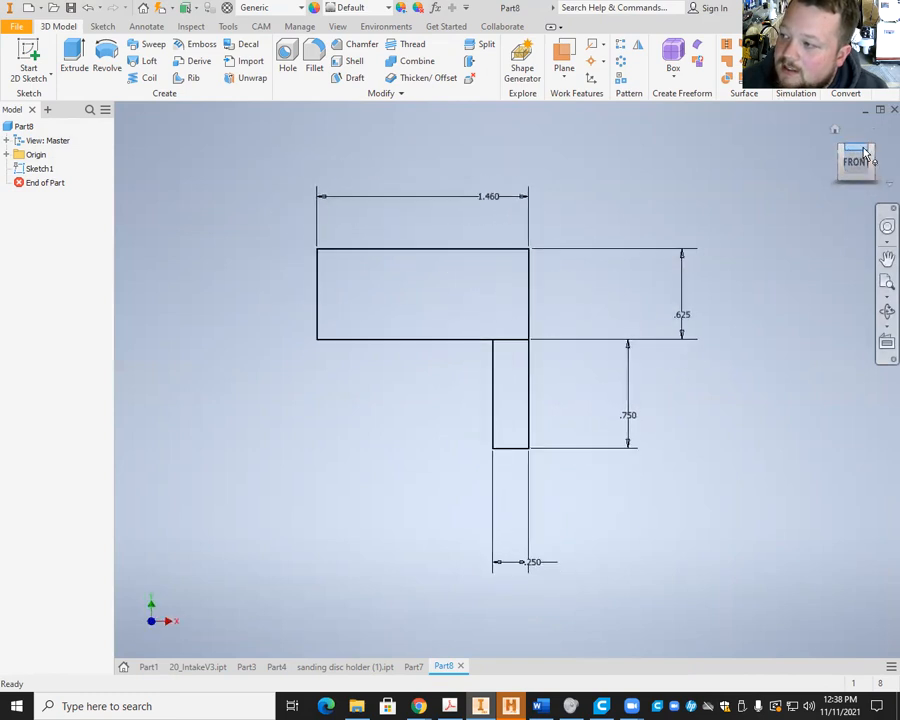
# Step: Extrude both rectangles of the profile together by 1.6 in, with the direction flipped toward the back
pyautogui.click(866, 152)
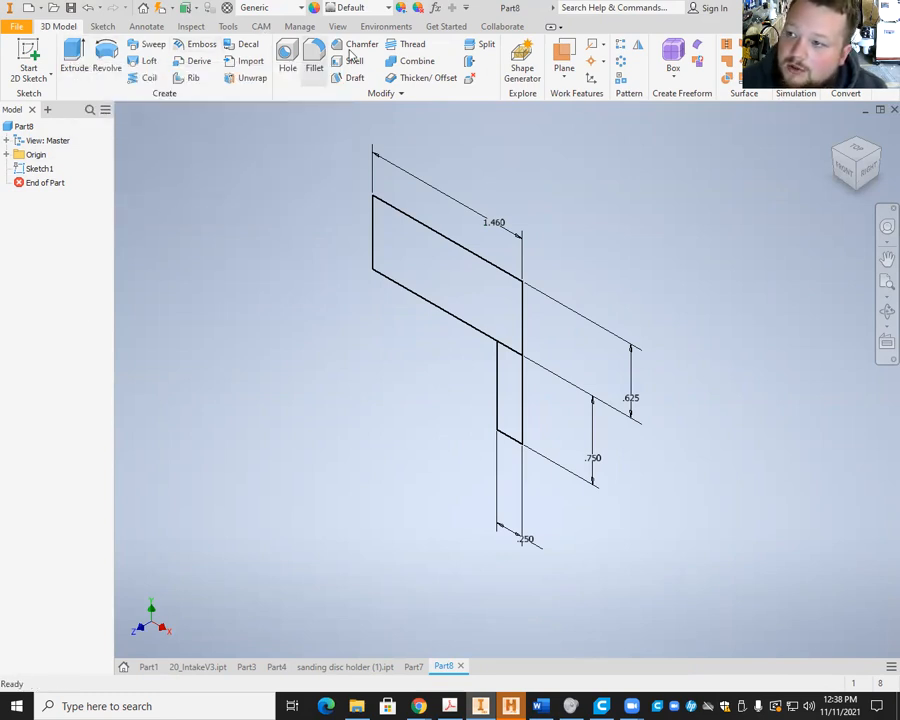
pyautogui.click(77, 57)
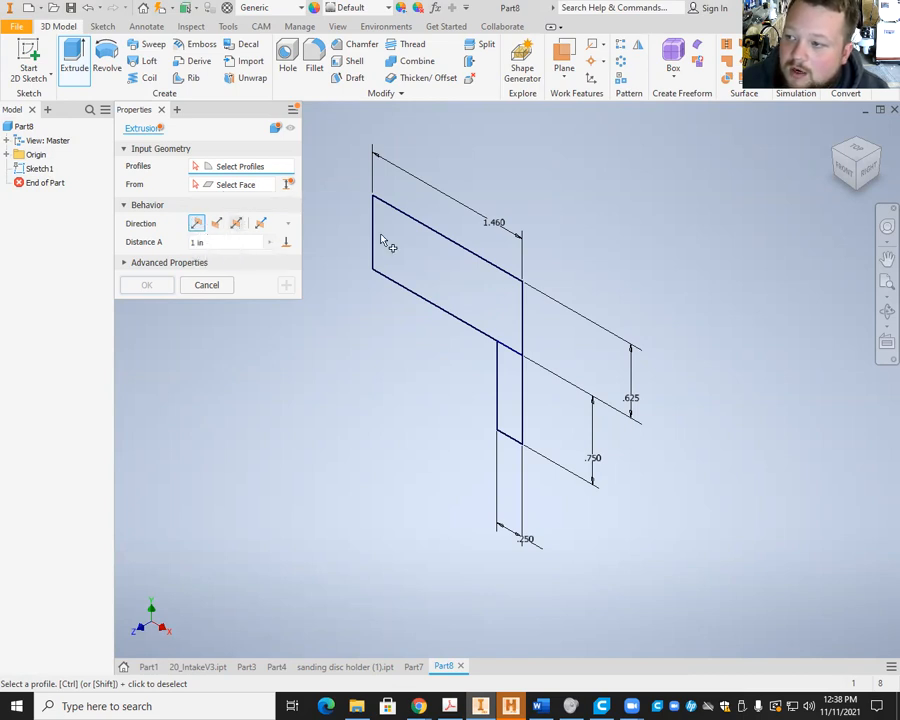
pyautogui.click(446, 254)
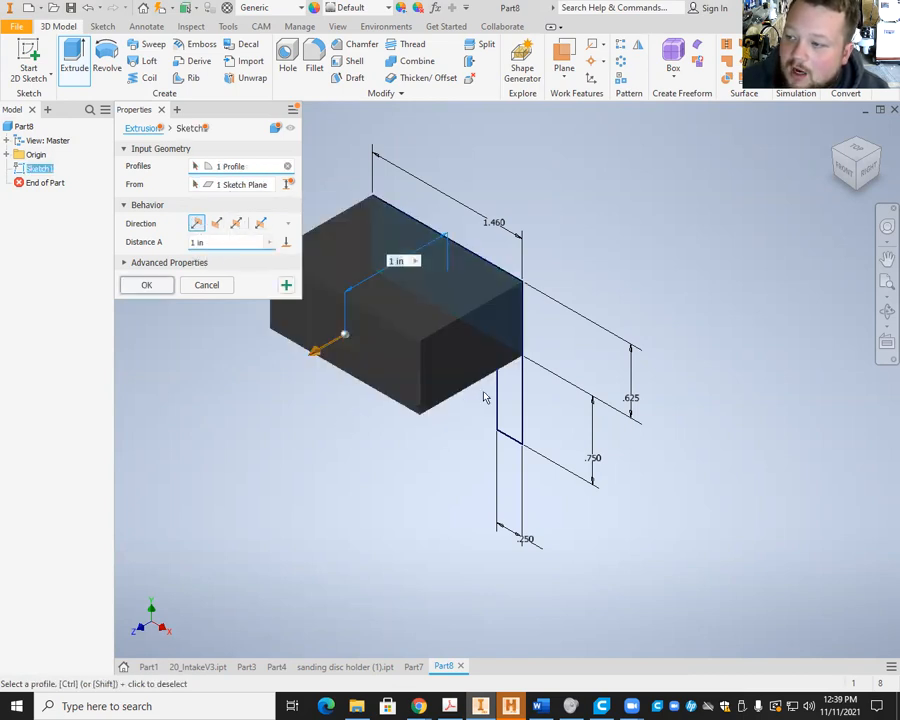
pyautogui.click(509, 410)
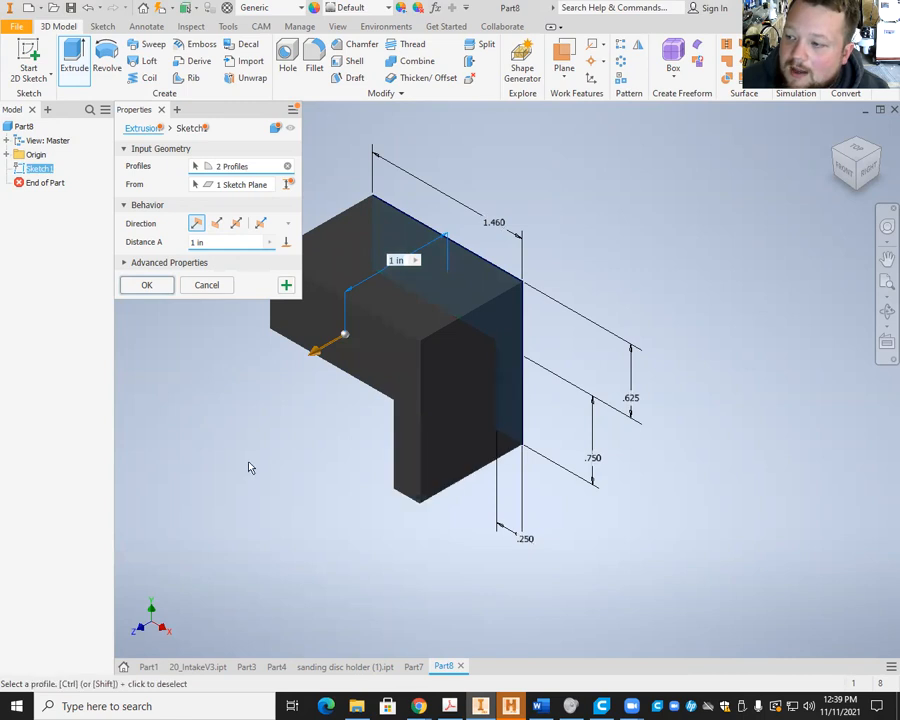
pyautogui.click(216, 223)
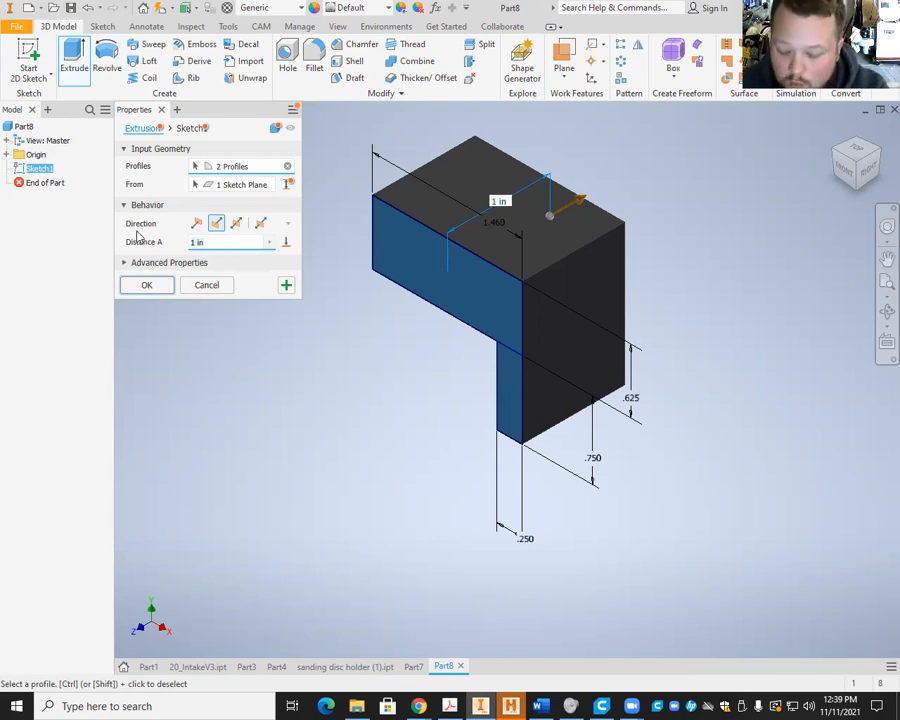
pyautogui.press('BackSpace')
pyautogui.write('1')
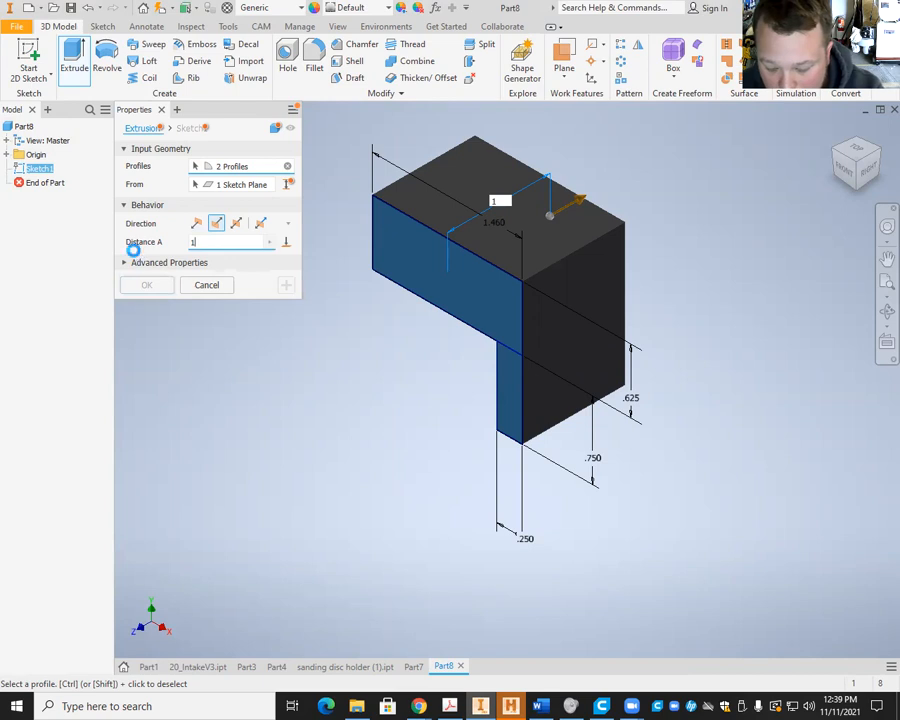
pyautogui.write('.6')
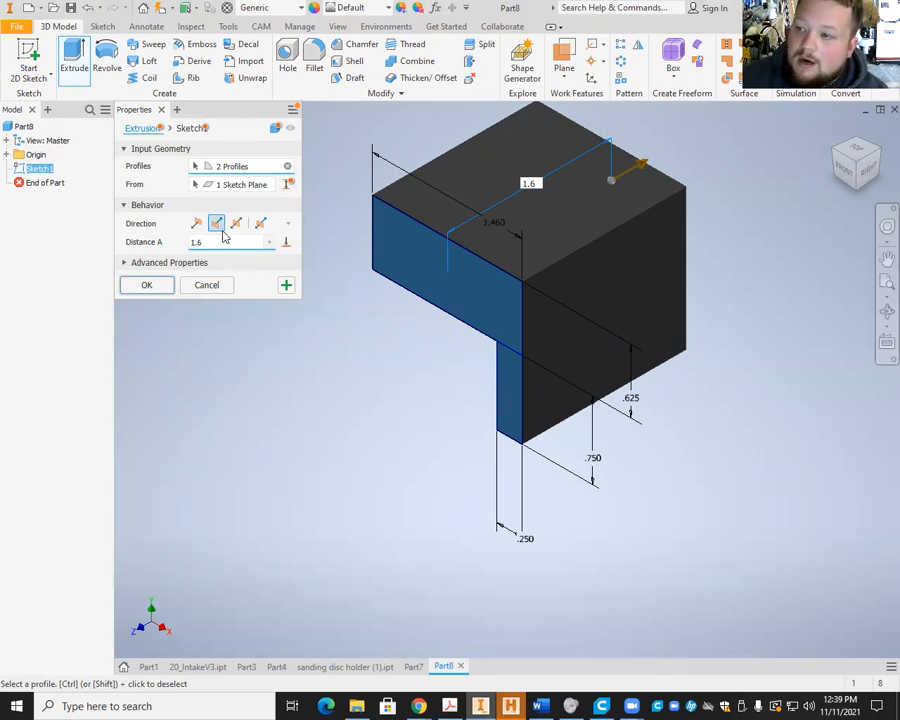
pyautogui.click(149, 285)
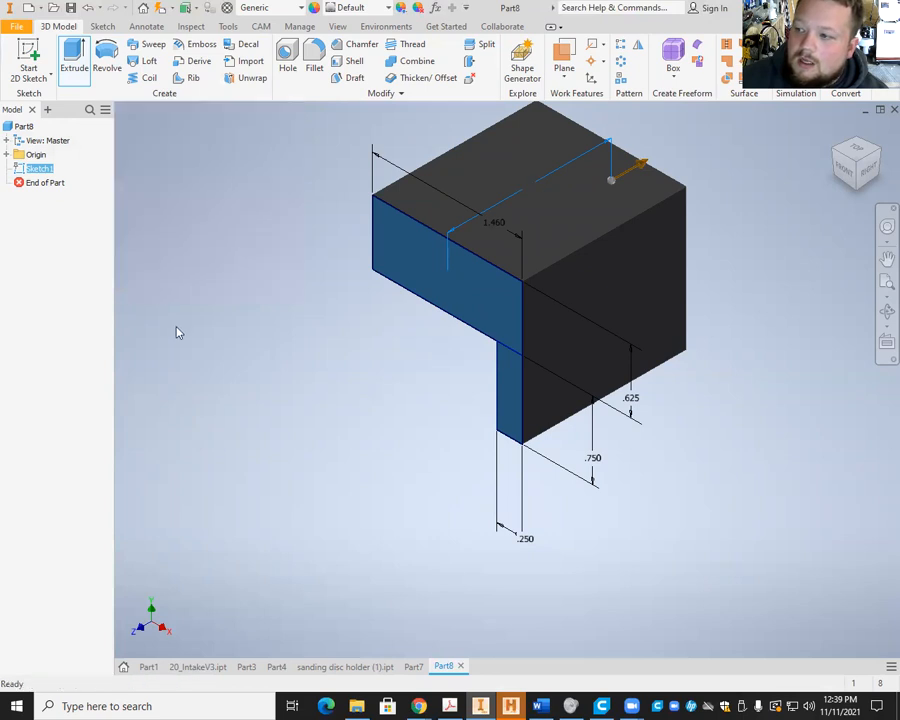
# Step: Start a new 2D sketch on the large top face of the extruded block
pyautogui.click(845, 165)
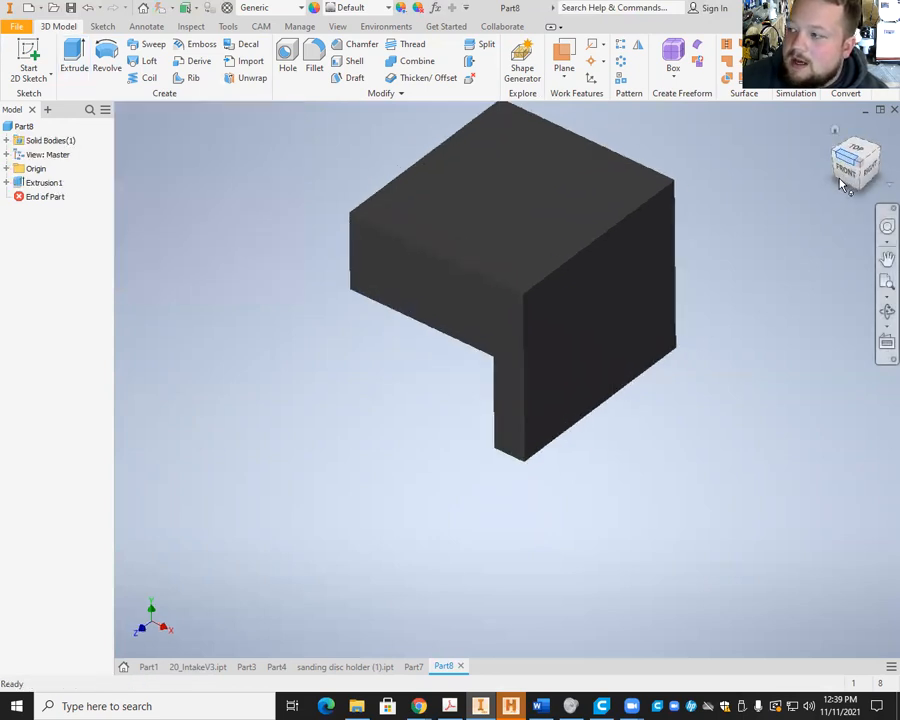
pyautogui.moveTo(845, 172)
pyautogui.mouseDown()
pyautogui.moveTo(881, 108)
pyautogui.moveTo(866, 30)
pyautogui.moveTo(850, 115)
pyautogui.mouseUp()
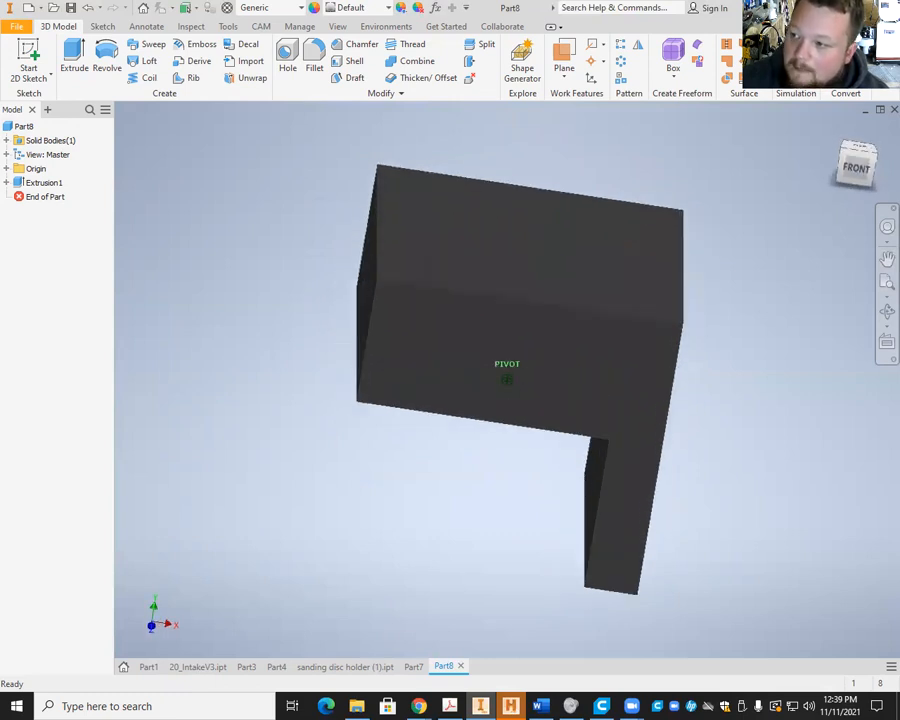
pyautogui.click(28, 50)
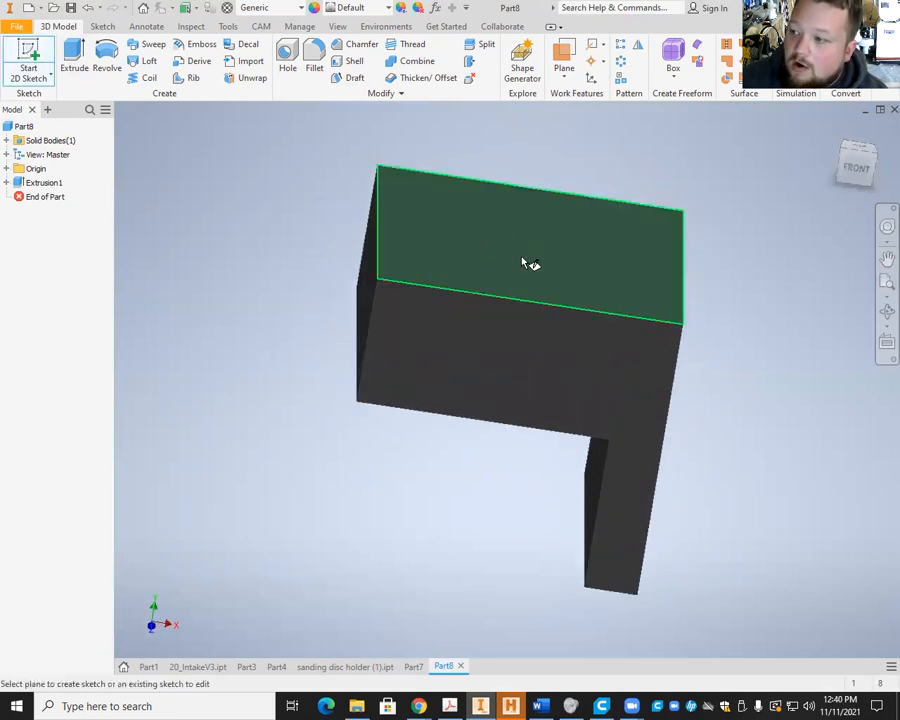
pyautogui.click(849, 177)
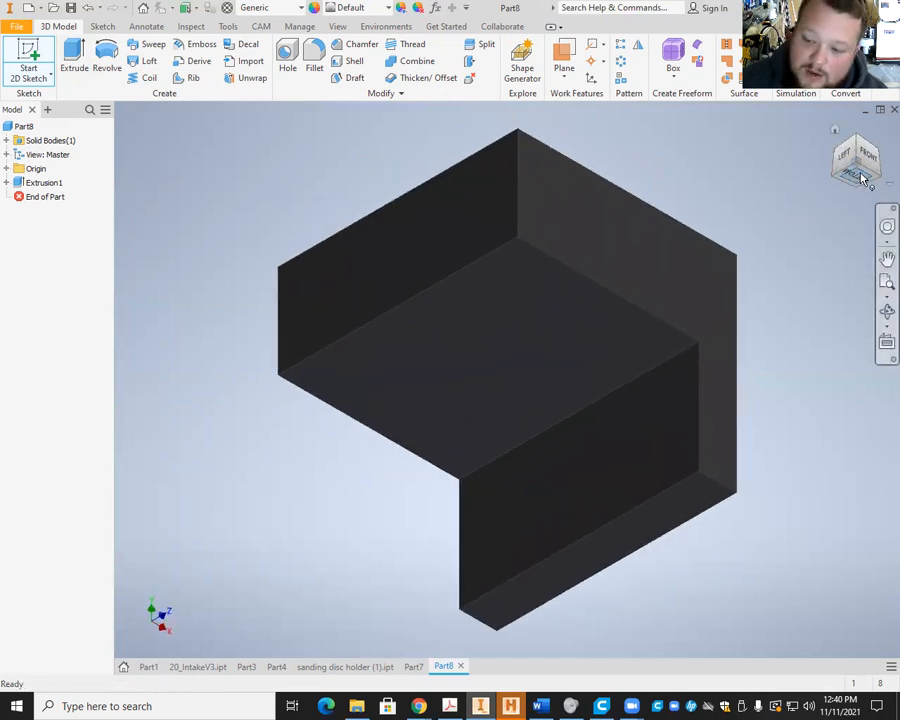
pyautogui.click(868, 157)
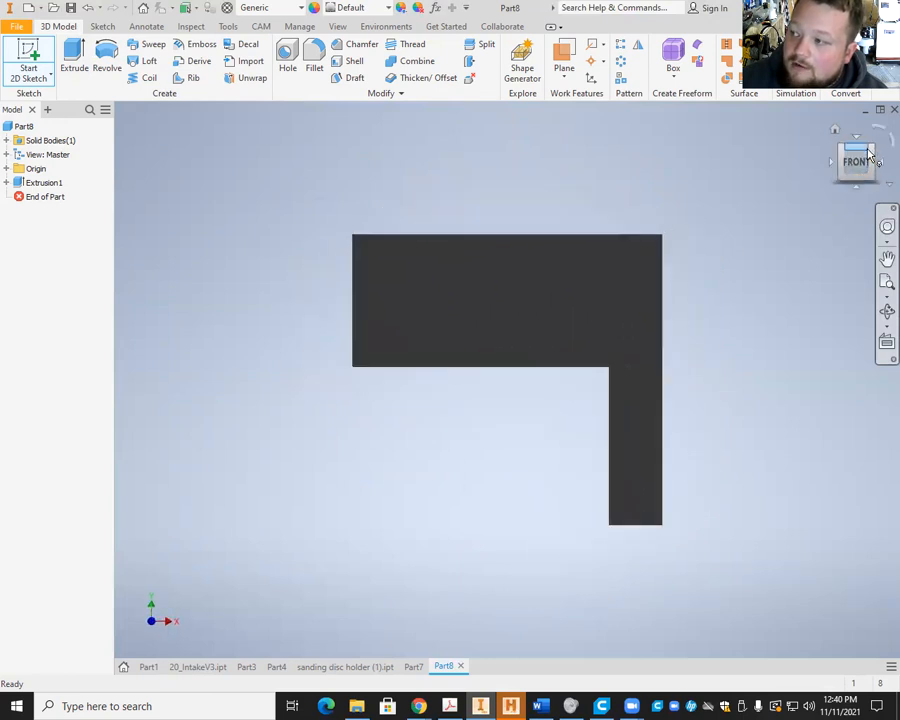
pyautogui.click(866, 150)
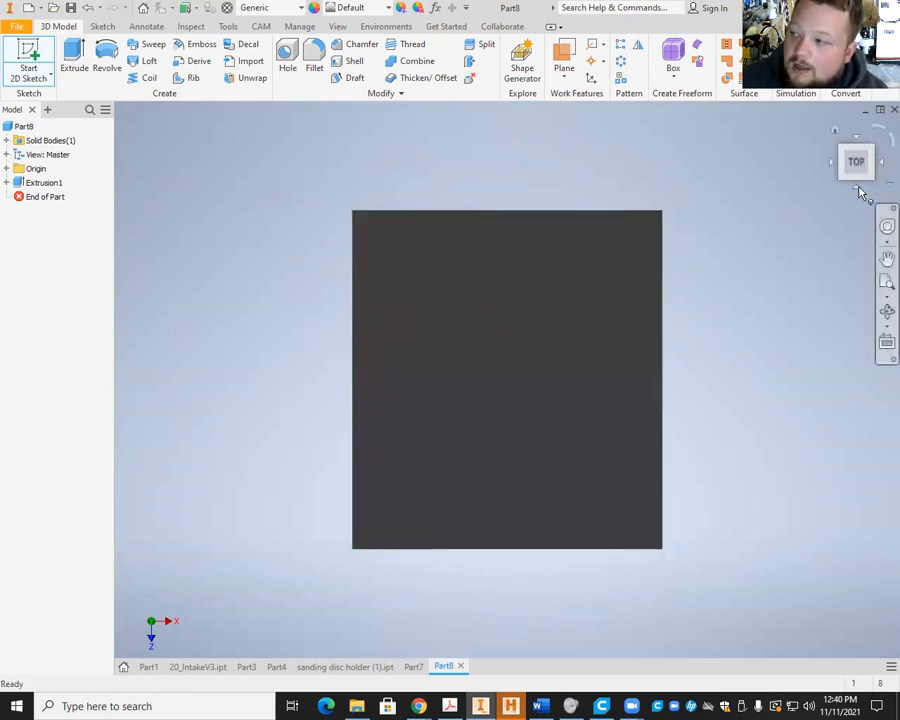
pyautogui.click(856, 190)
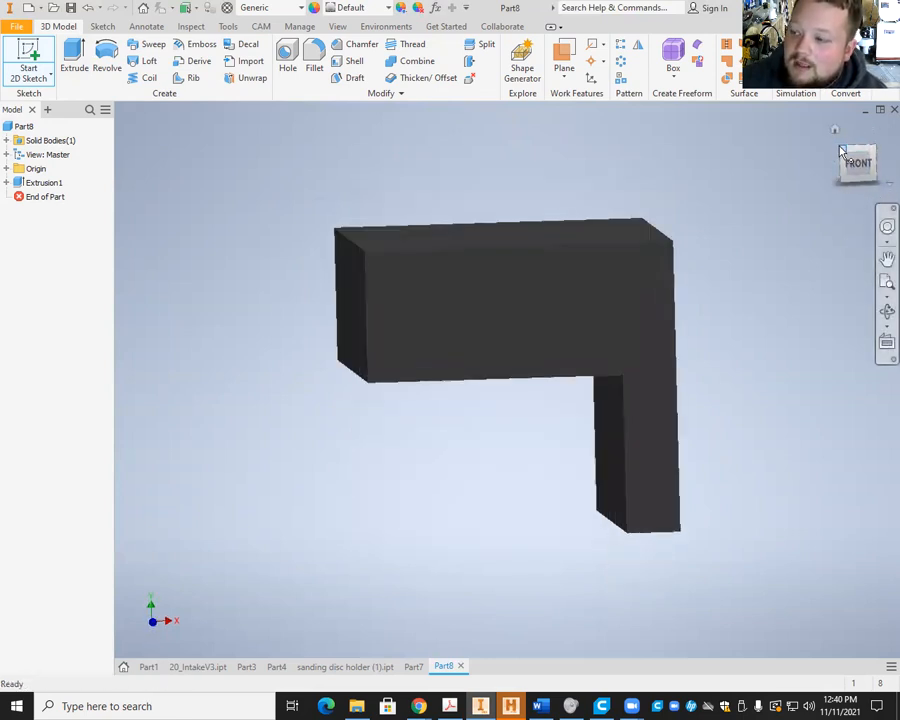
pyautogui.click(843, 152)
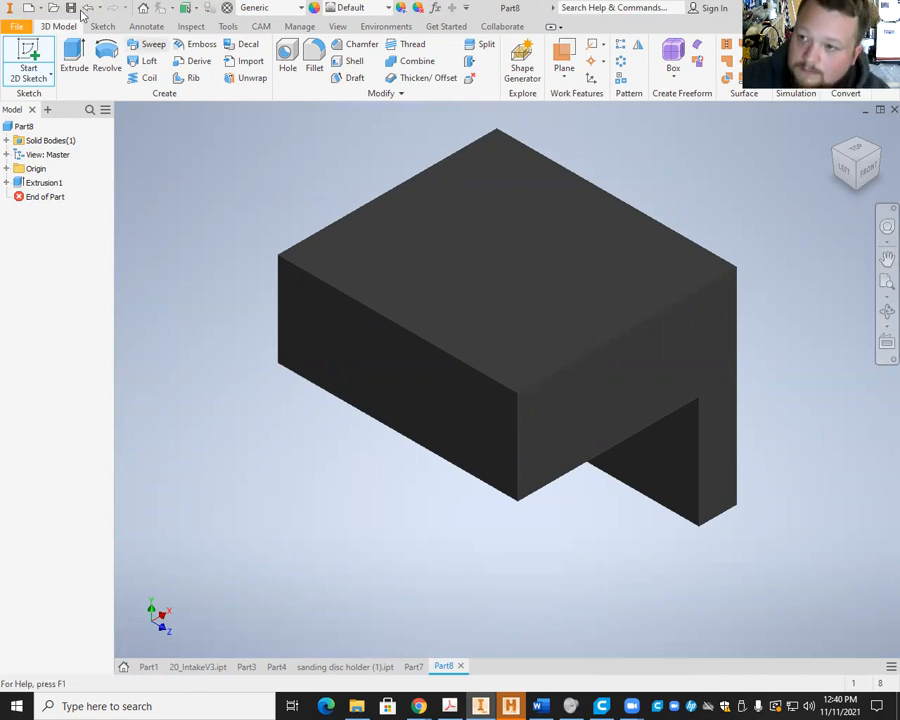
pyautogui.click(473, 251)
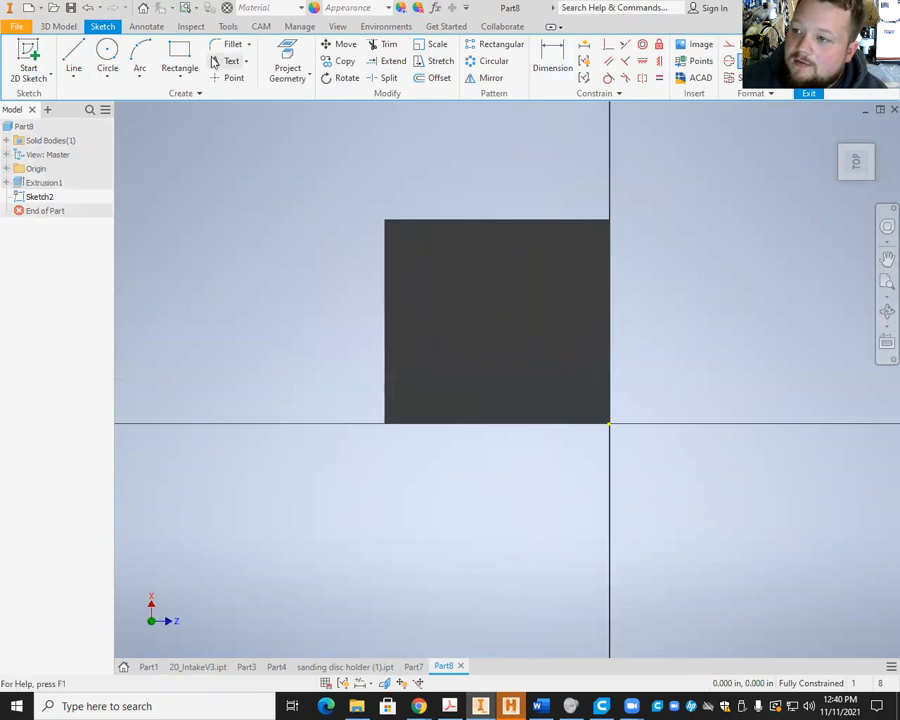
# Step: Sketch a rectangle about 1.17 in long and 0.5 in high inside the block's top face
pyautogui.click(180, 60)
pyautogui.click(417, 291)
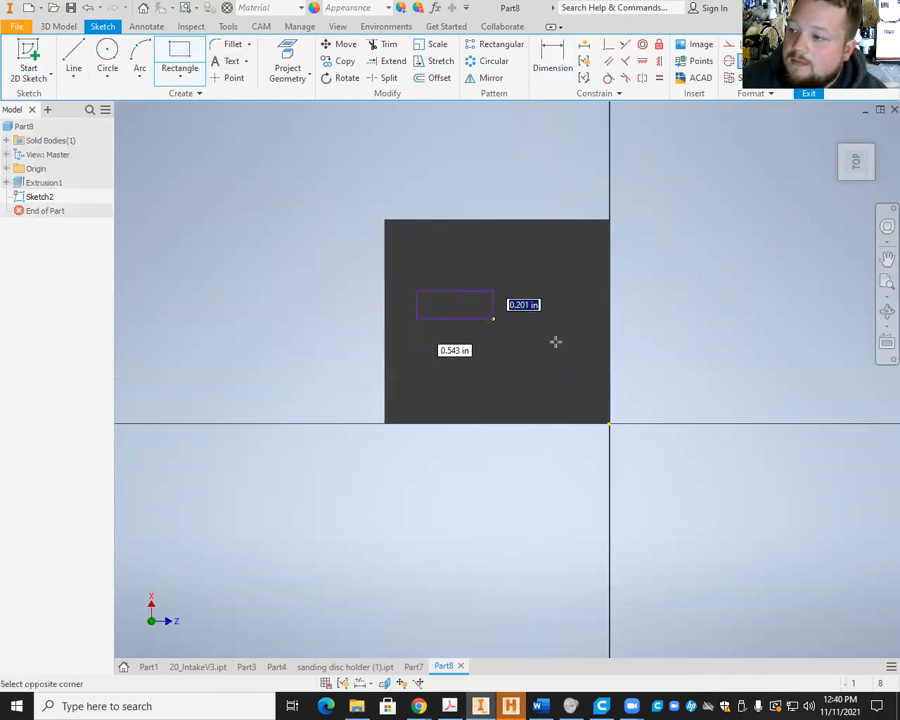
pyautogui.click(580, 365)
pyautogui.press('Escape')
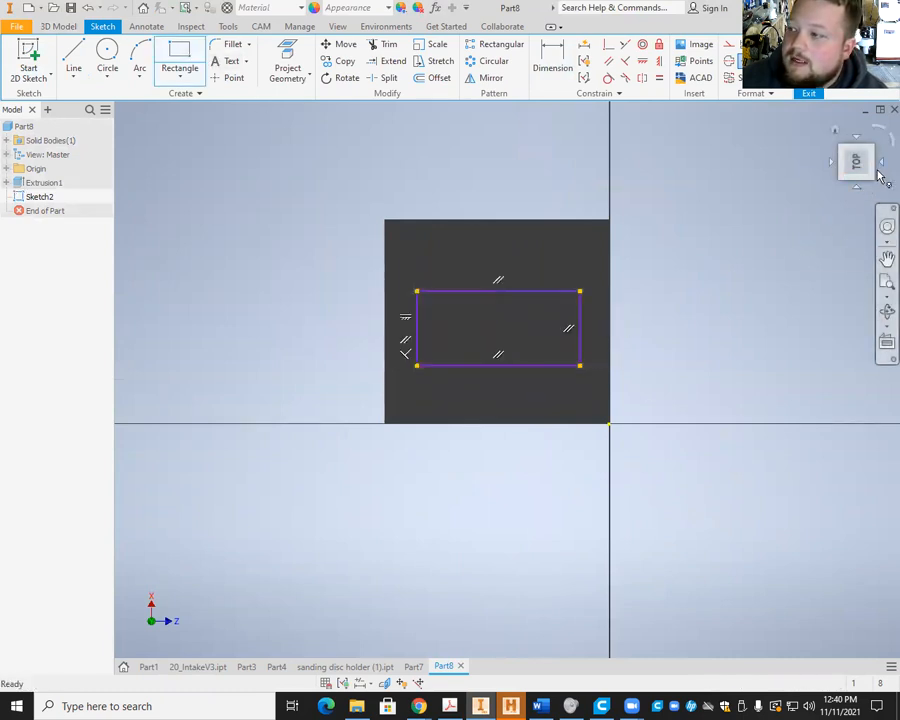
# Step: Dimension the long upper edge of the new rectangle and set its length to 1.1 in
pyautogui.click(873, 182)
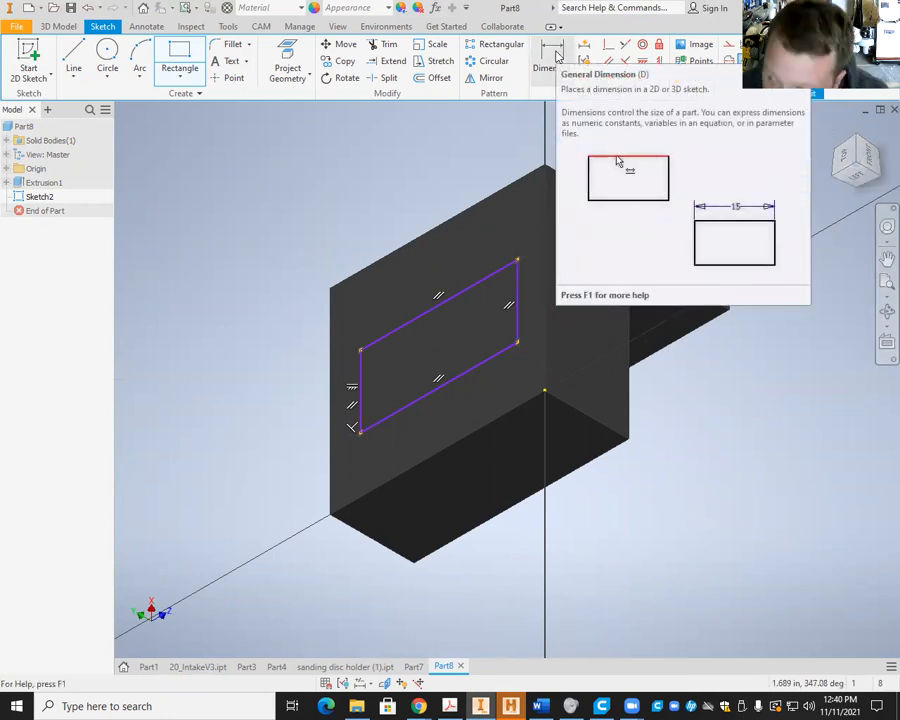
pyautogui.click(557, 56)
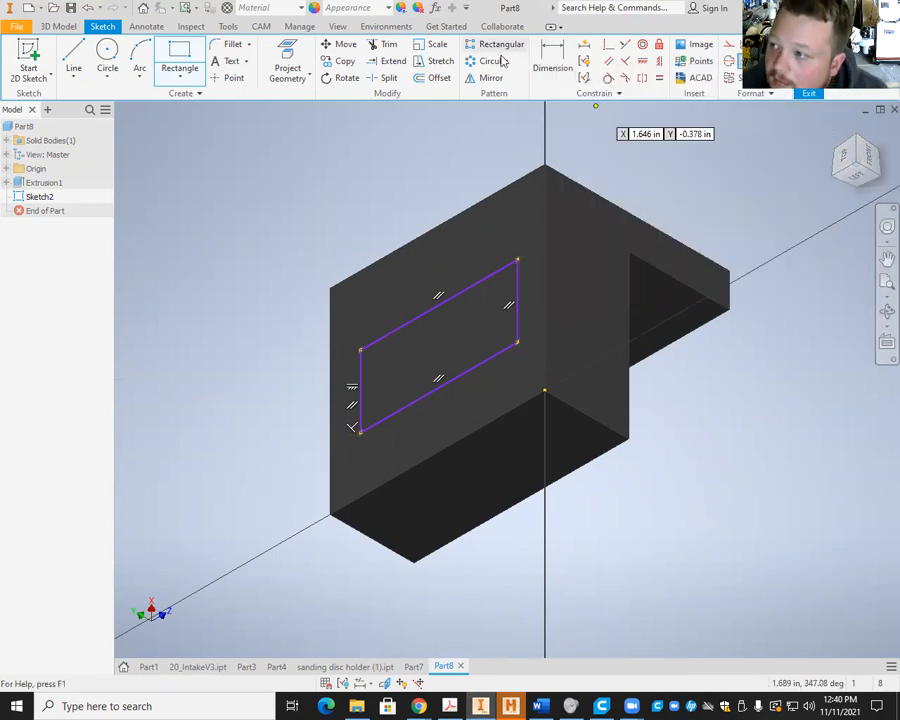
pyautogui.click(490, 253)
pyautogui.click(489, 255)
pyautogui.write('1.1')
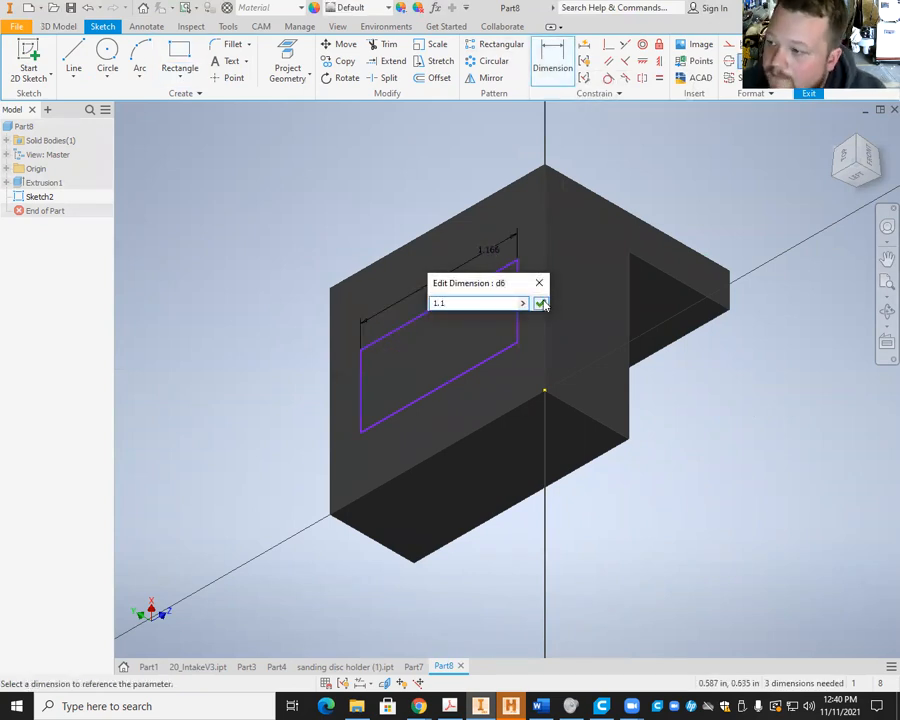
pyautogui.click(540, 302)
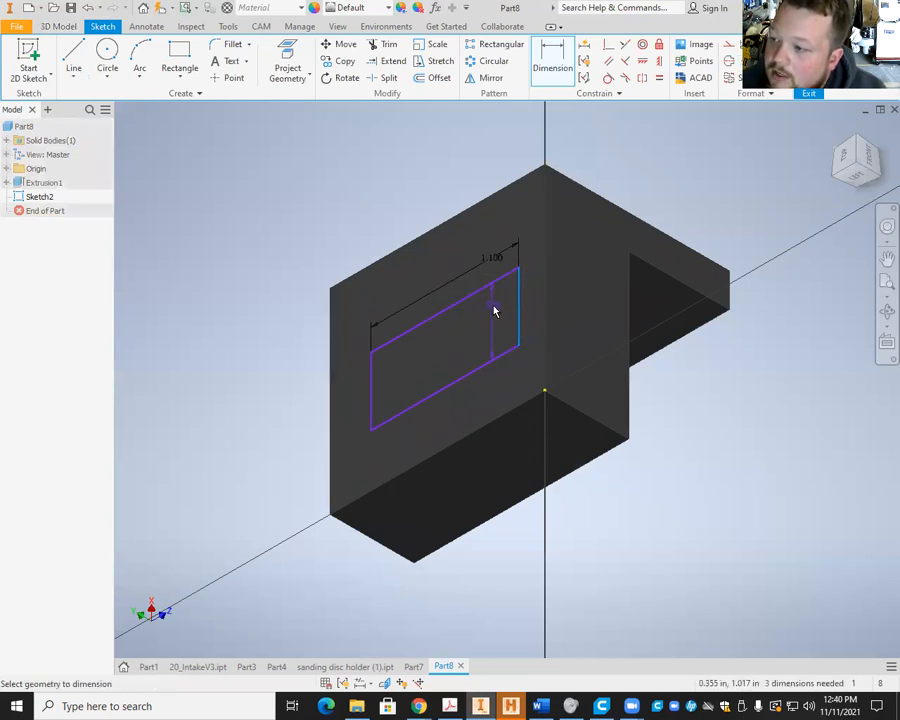
# Step: Dimension the short edge of the top-face rectangle and set it to .26 in
pyautogui.click(494, 302)
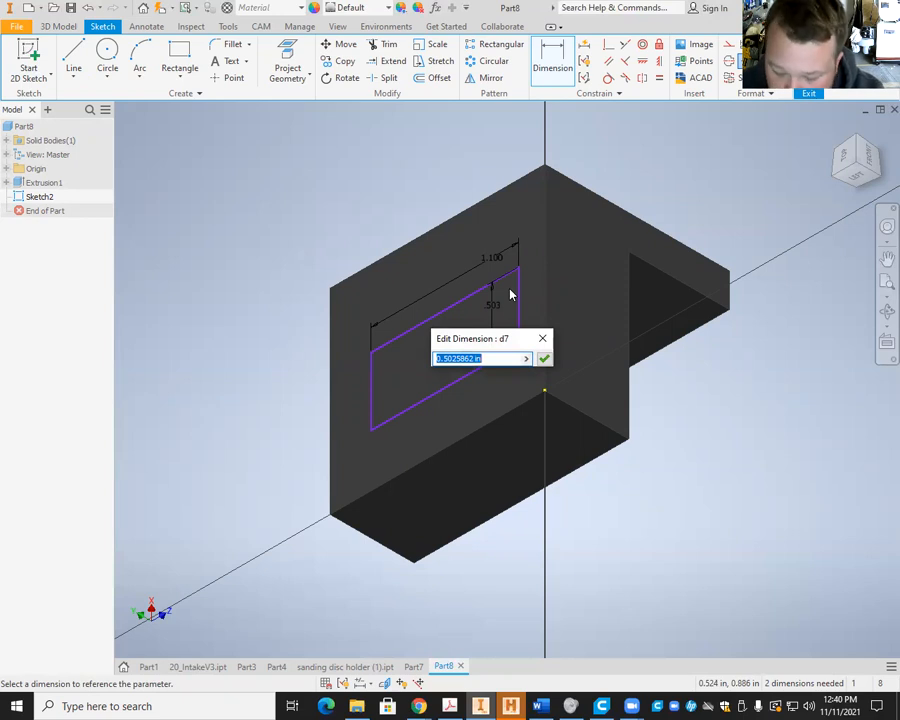
pyautogui.write('.25')
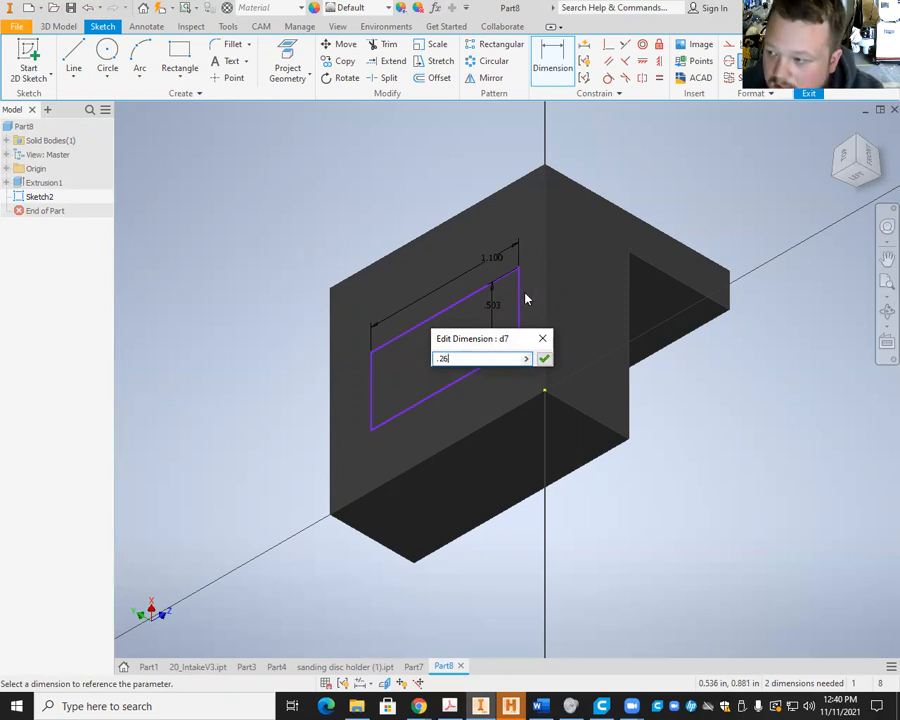
pyautogui.click(544, 358)
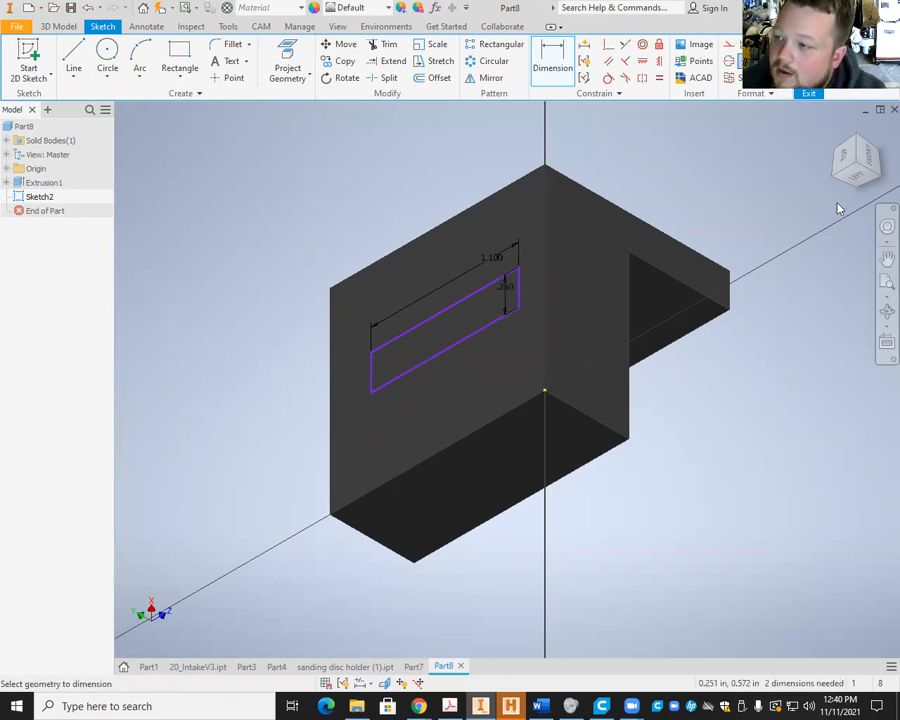
# Step: Dimension between the rectangle's left edge and the block's left edge and set the distance to 0
pyautogui.click(845, 157)
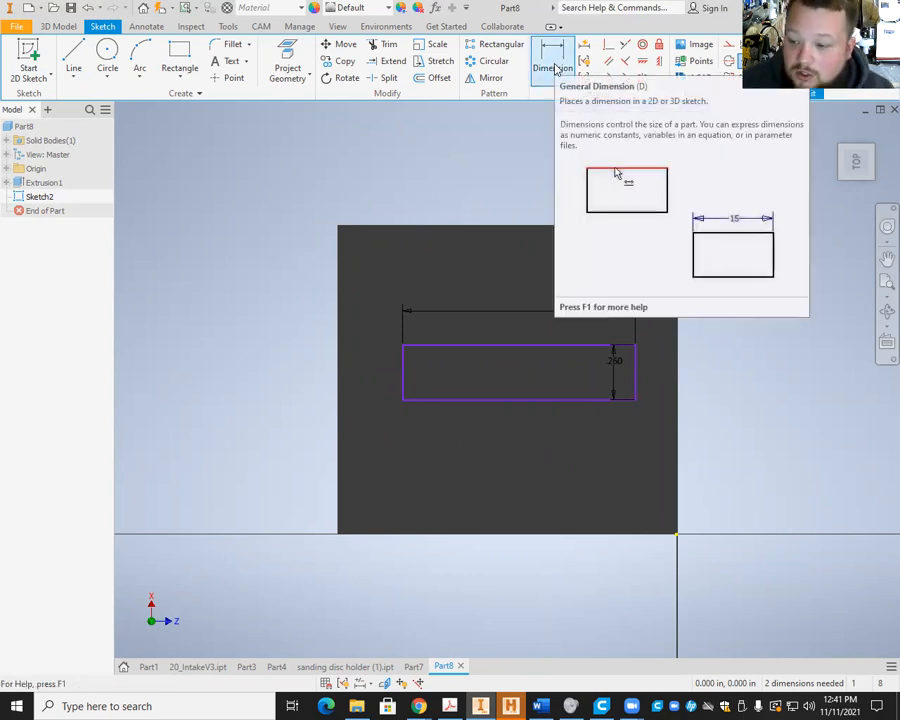
pyautogui.click(404, 365)
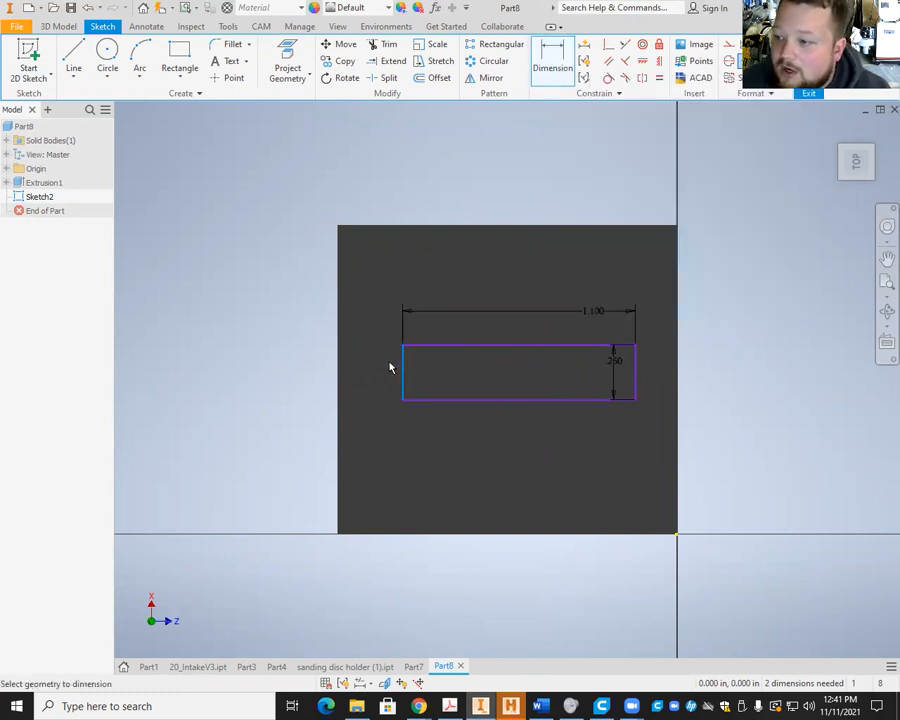
pyautogui.click(338, 368)
pyautogui.click(280, 362)
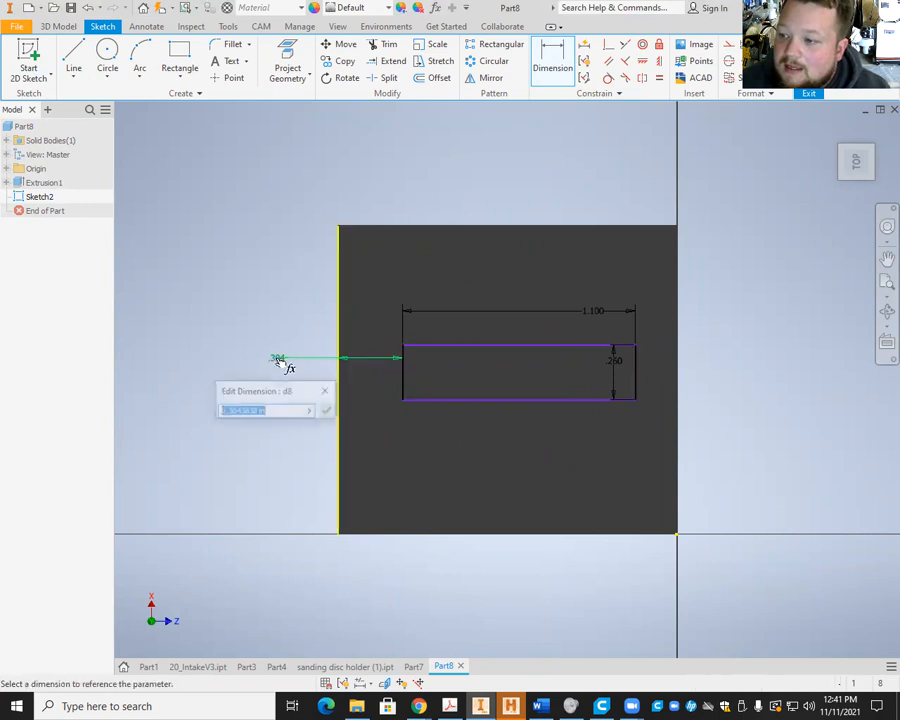
pyautogui.press('BackSpace')
pyautogui.write('0')
pyautogui.press('Return')
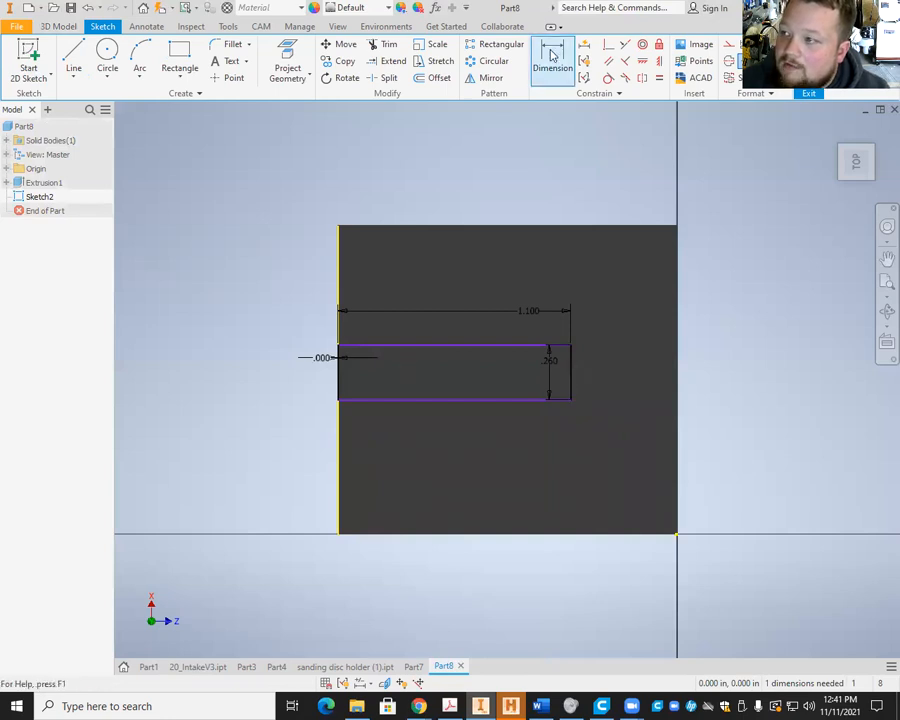
# Step: Add a driven dimension between the rectangle's right edge and the block's right edge, and end the Dimension command
pyautogui.click(569, 371)
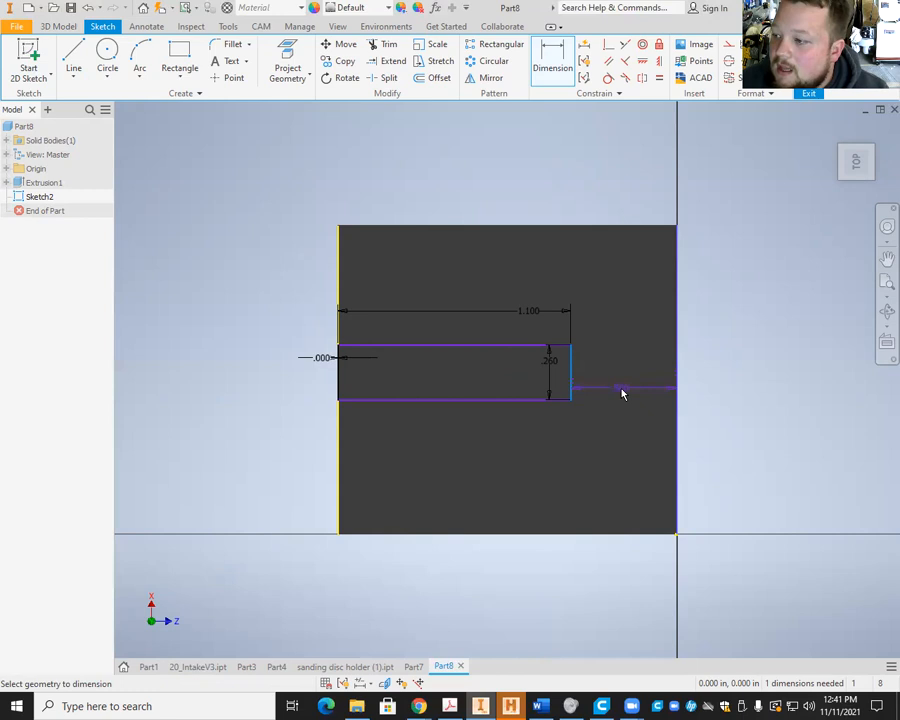
pyautogui.click(628, 304)
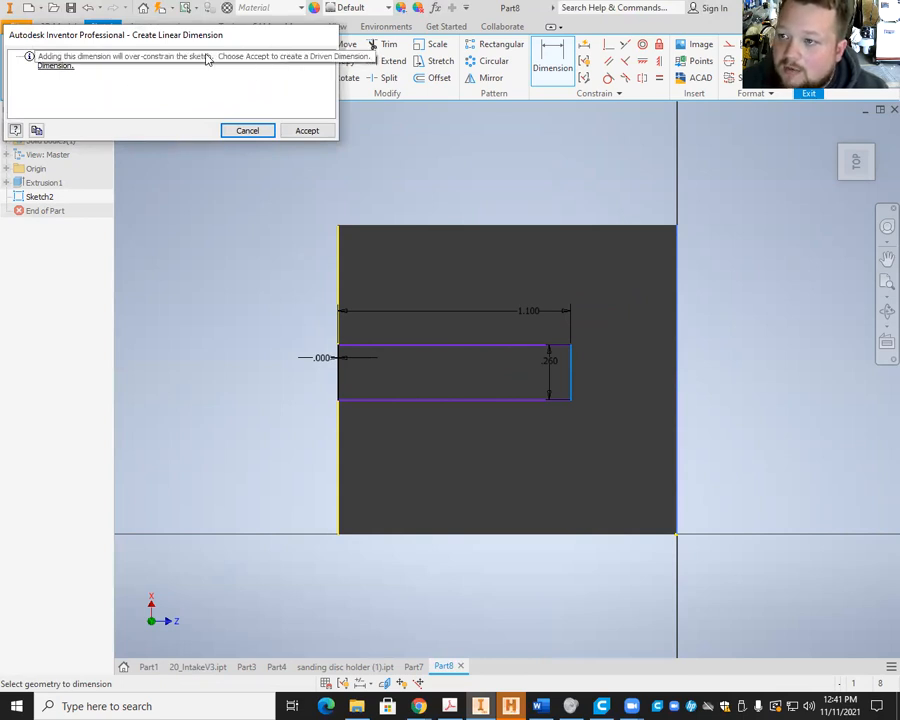
pyautogui.click(324, 136)
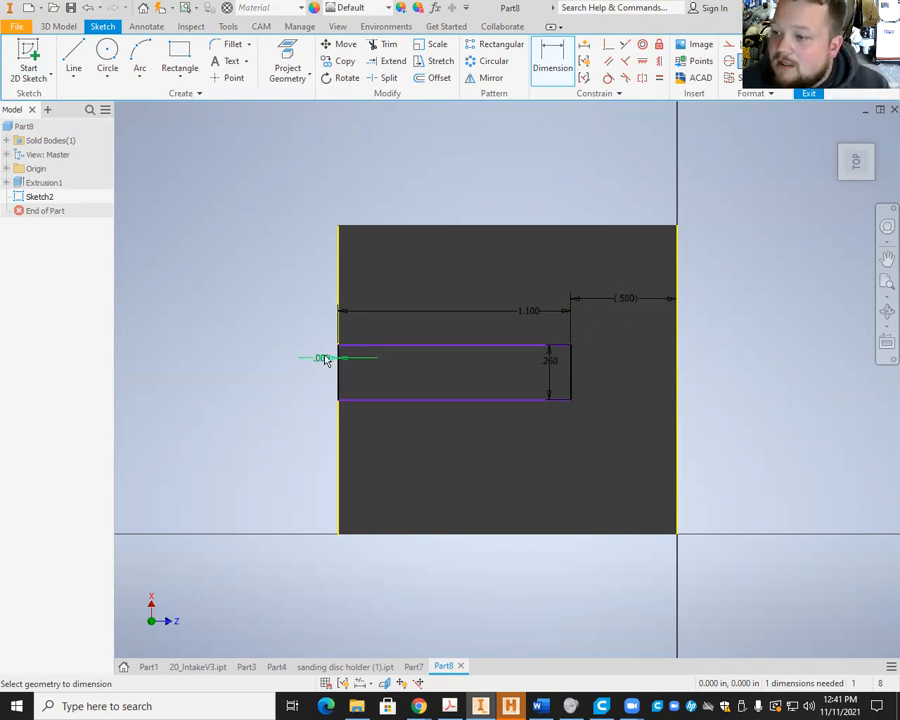
pyautogui.rightClick(627, 300)
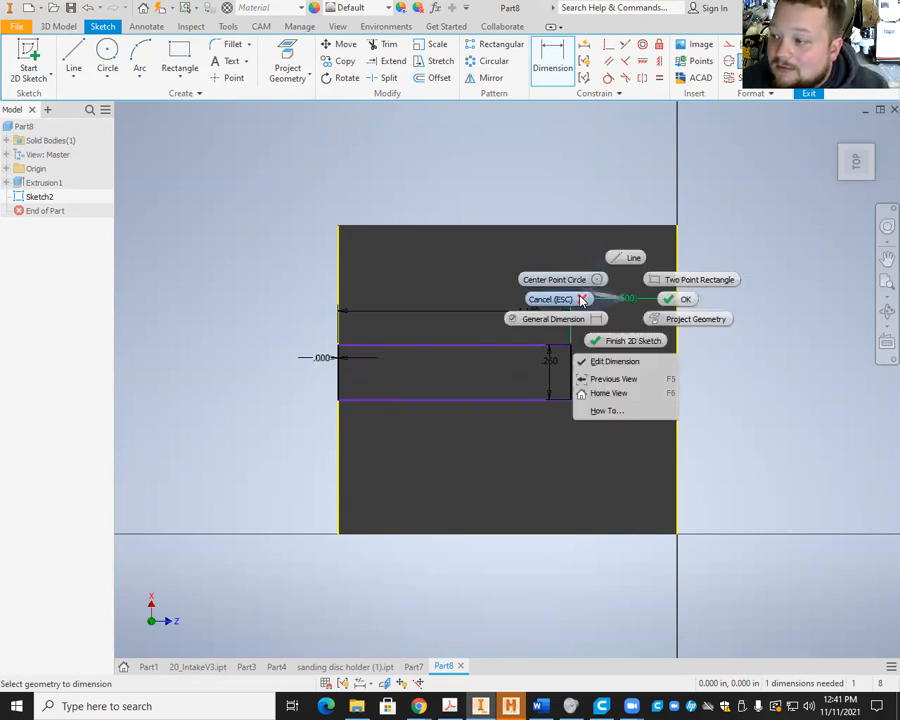
pyautogui.click(582, 300)
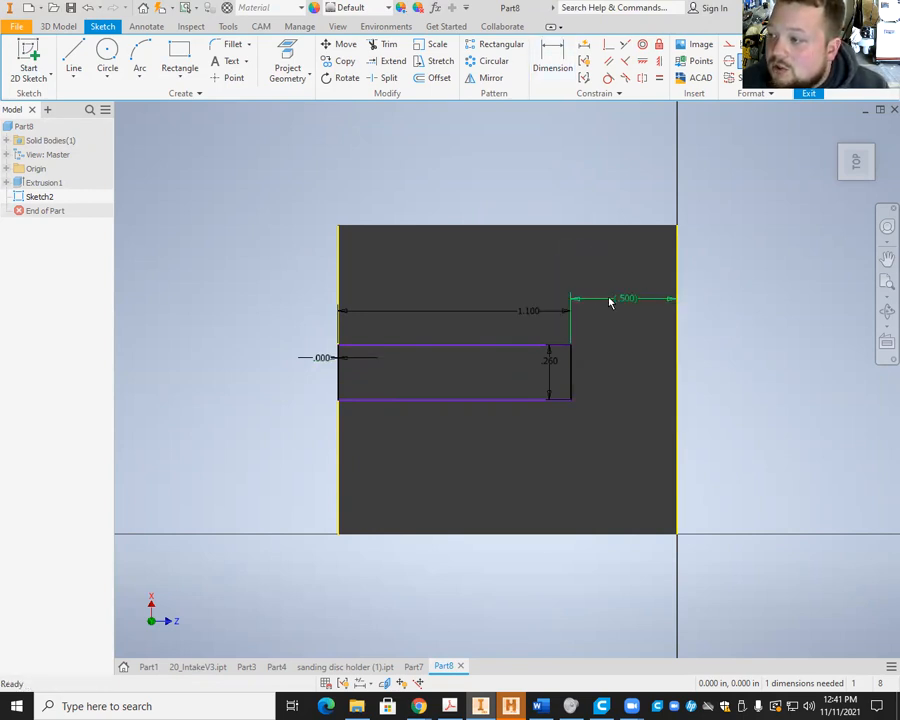
# Step: Delete the driven dimension between the rectangle's right edge and the block's right edge
pyautogui.rightClick(612, 297)
pyautogui.click(615, 273)
pyautogui.press('Delete')
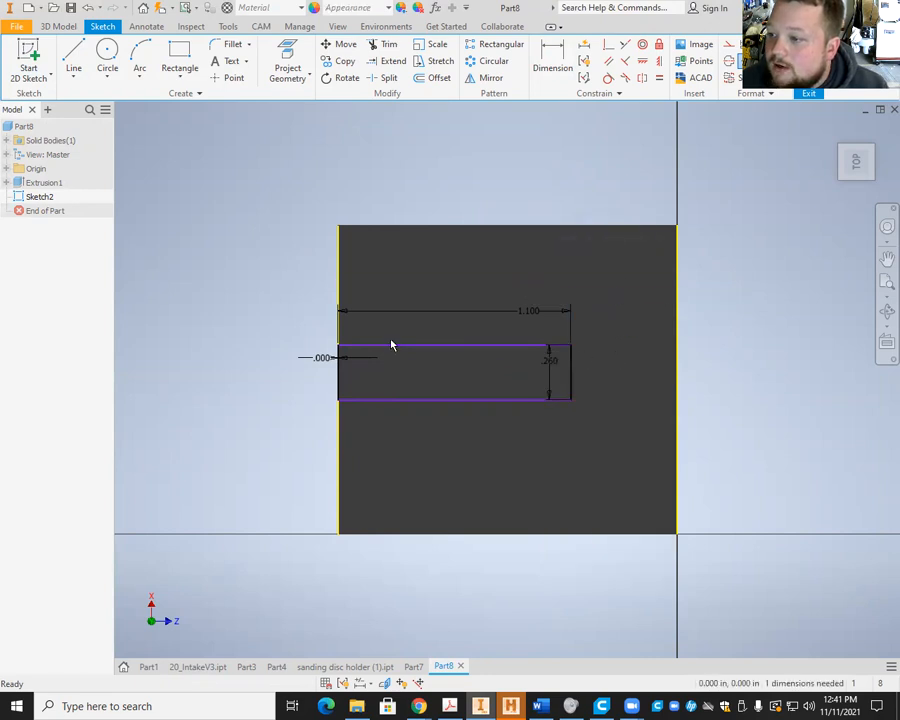
# Step: Set the distance between the rectangle's left edge and the block's left edge to .25 in
pyautogui.doubleClick(328, 362)
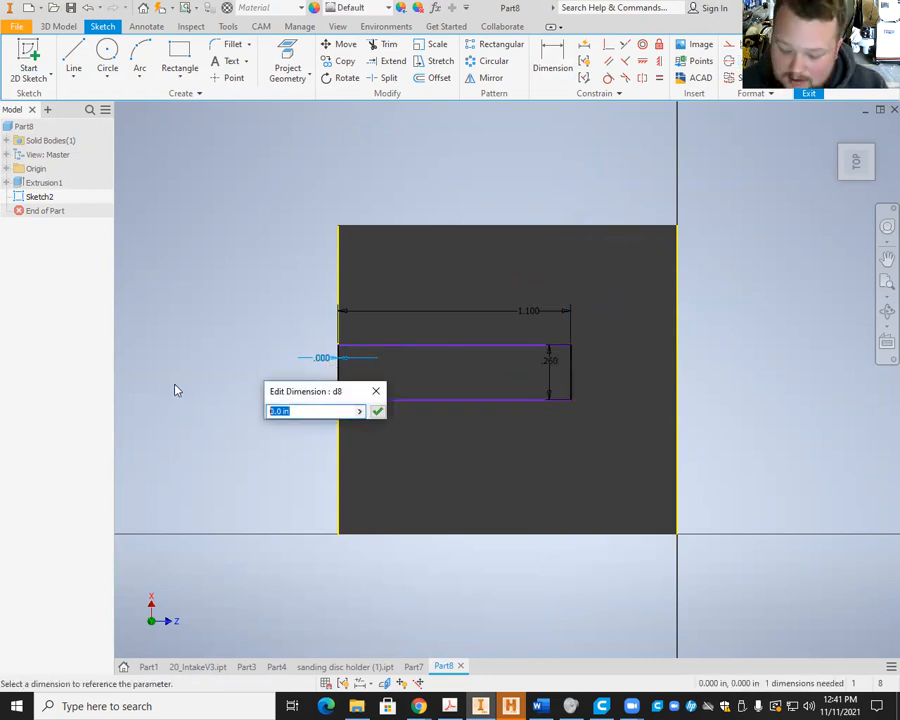
pyautogui.write('.')
pyautogui.write('3')
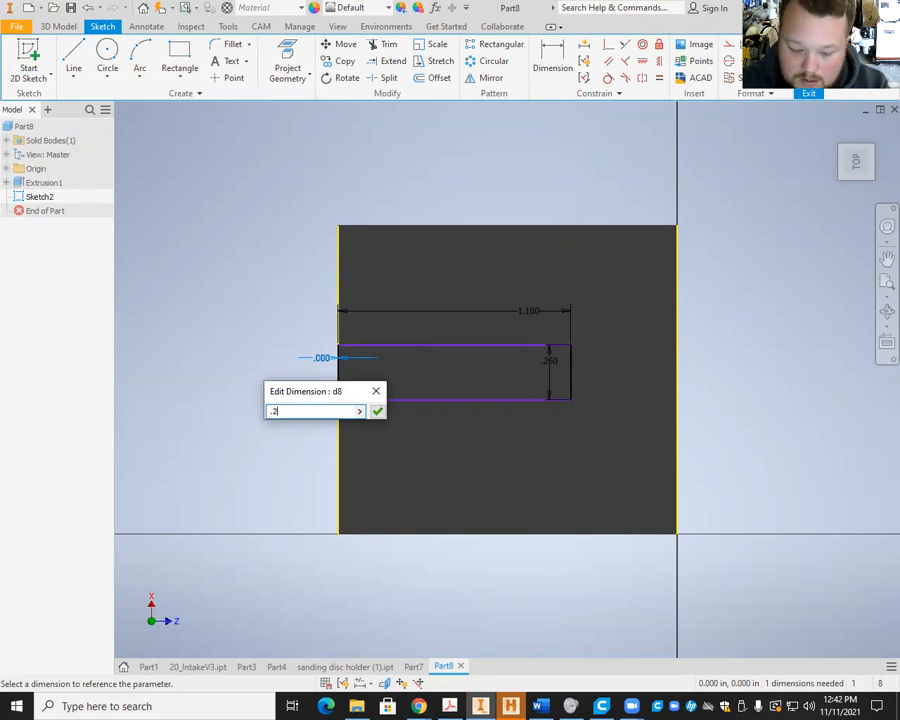
pyautogui.press('Return')
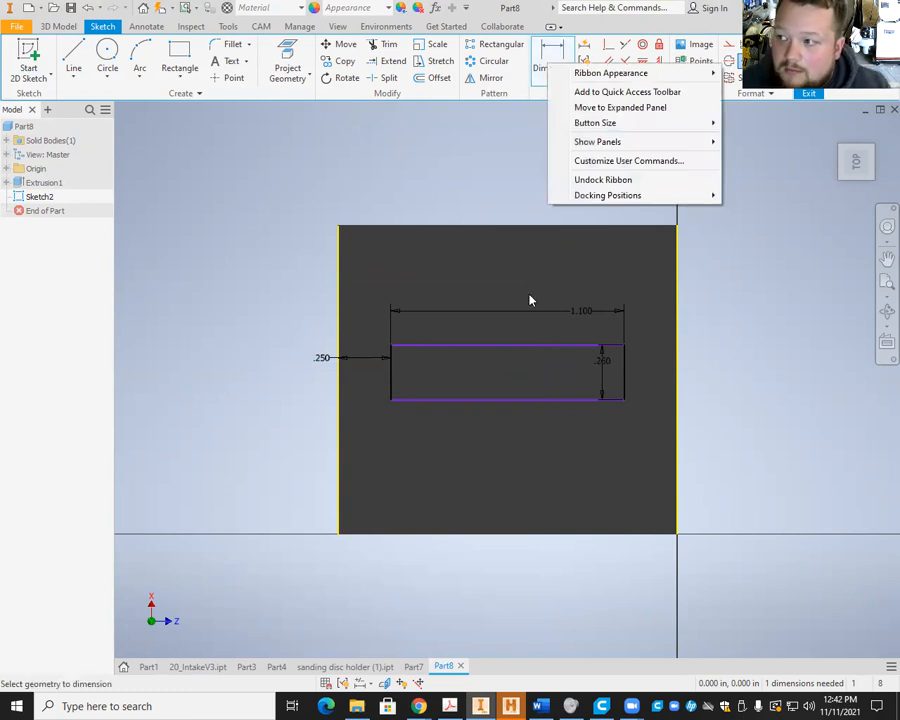
pyautogui.click(547, 57)
pyautogui.click(565, 347)
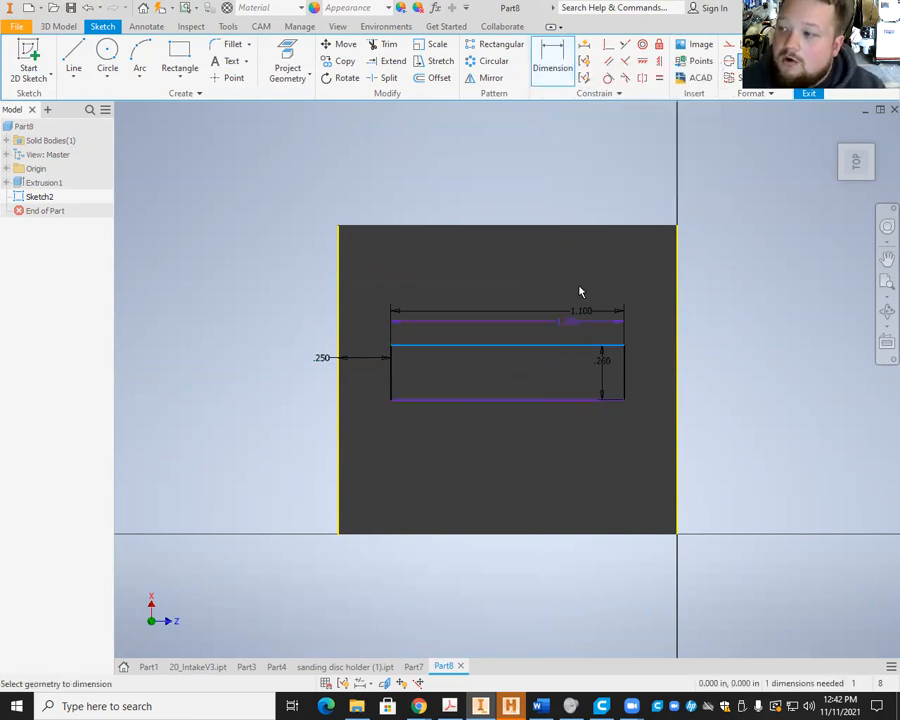
pyautogui.click(631, 228)
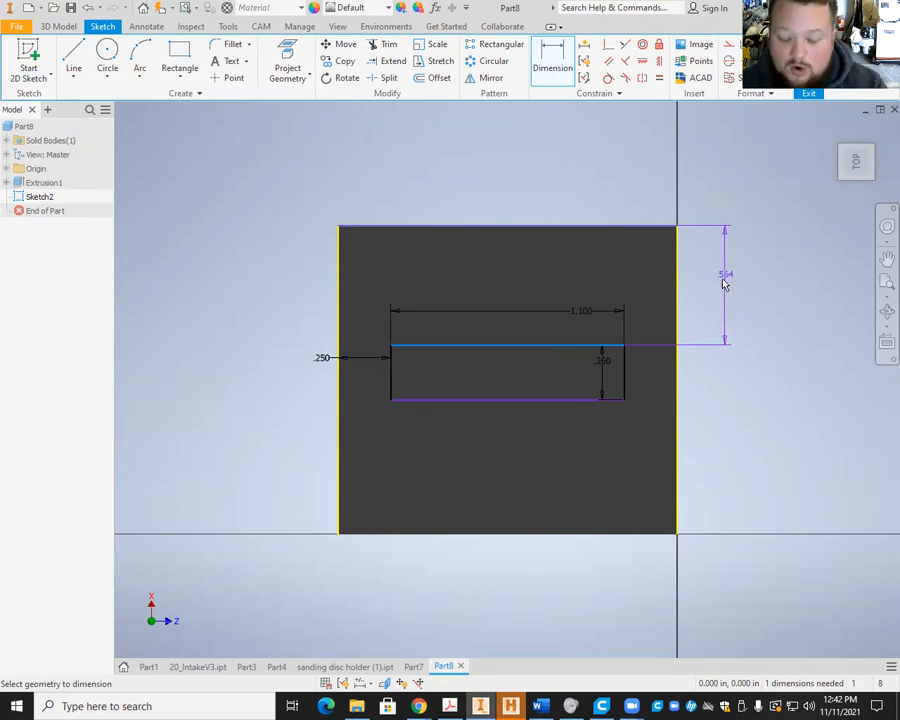
pyautogui.press('Escape')
# Step: Add a driven dimension for the full height of the block along its left edge
pyautogui.click(552, 62)
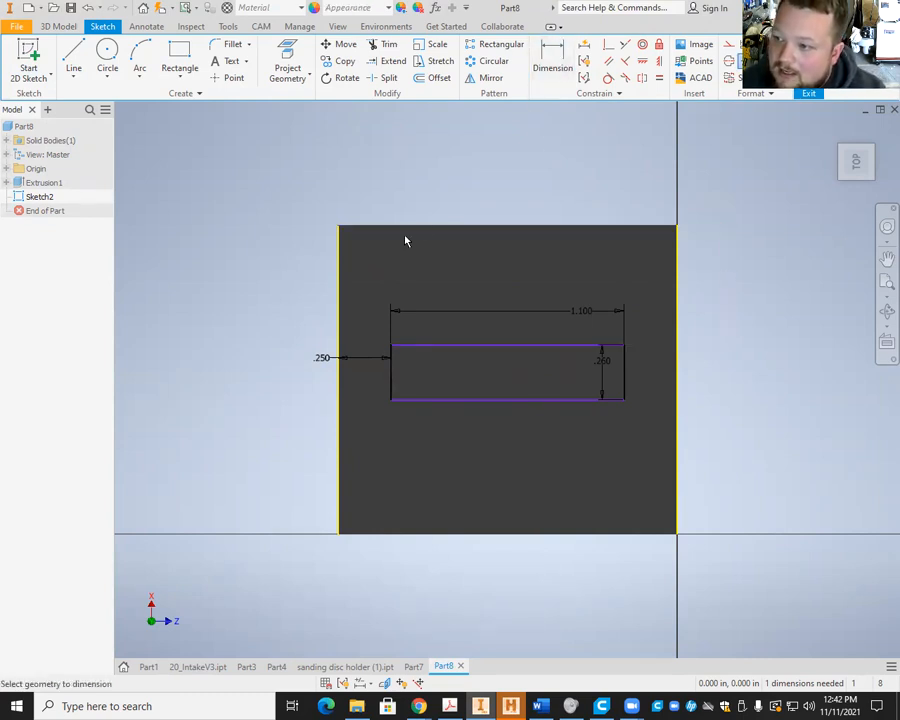
pyautogui.click(339, 256)
pyautogui.click(245, 263)
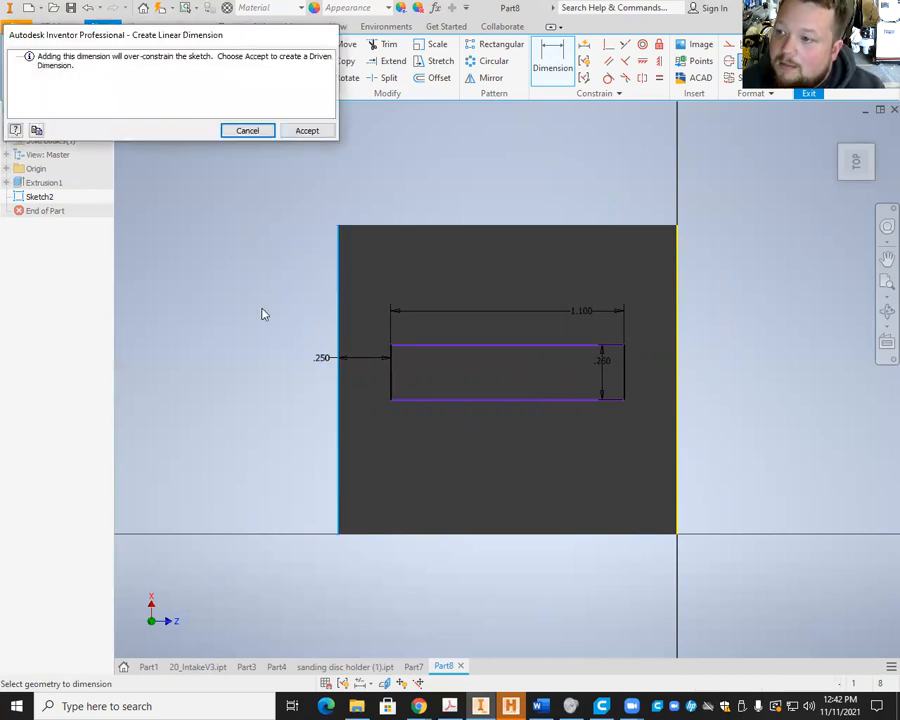
pyautogui.click(305, 131)
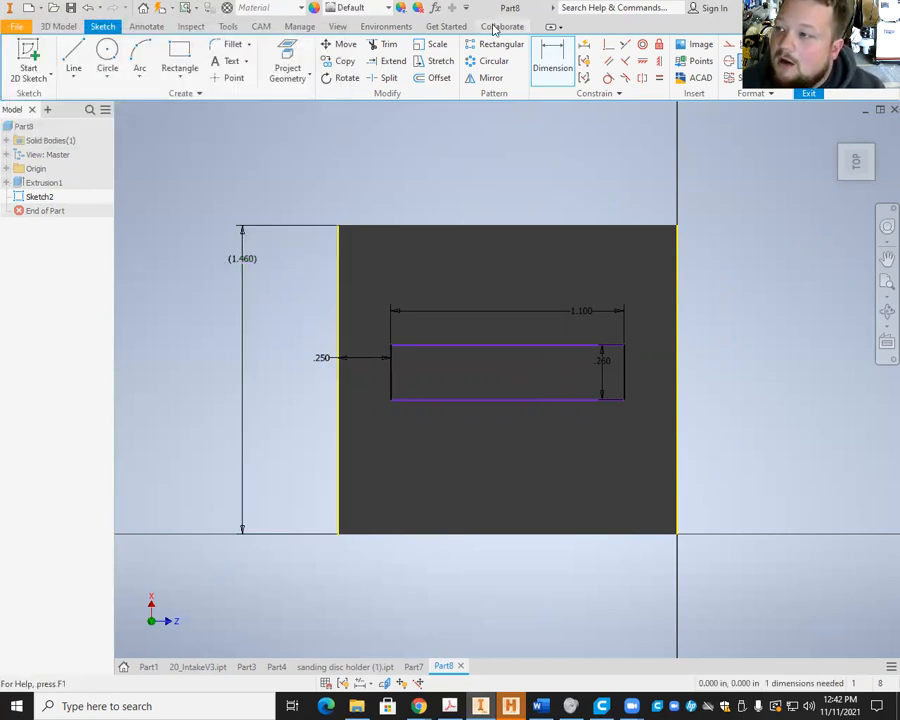
# Step: Dimension between the block's upper edge and the rectangle's upper edge, and try the expression (d10-d8) for the distance
pyautogui.click(603, 226)
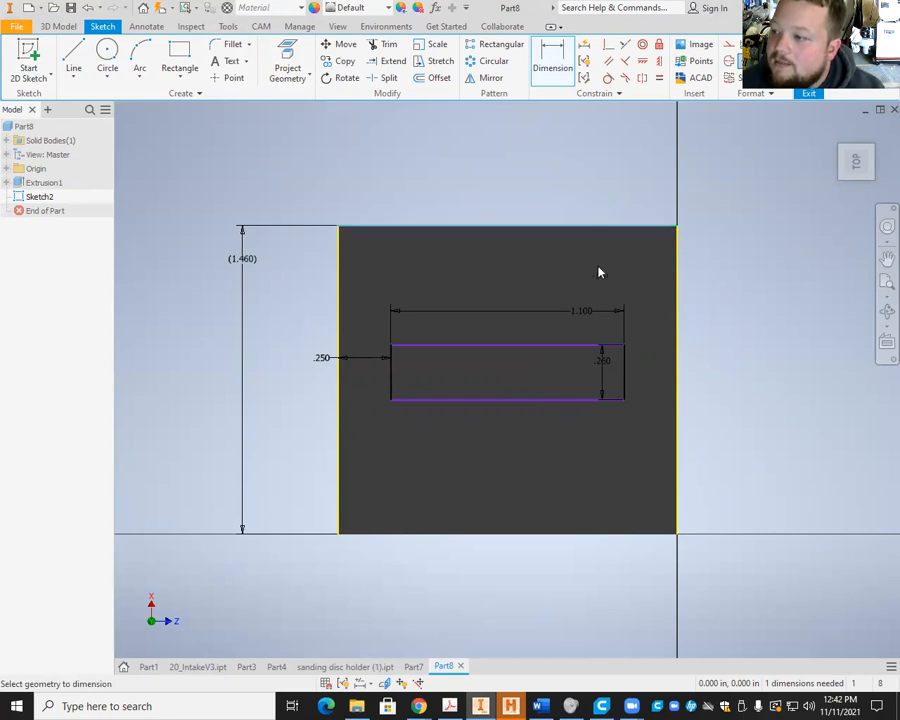
pyautogui.click(543, 346)
pyautogui.click(781, 326)
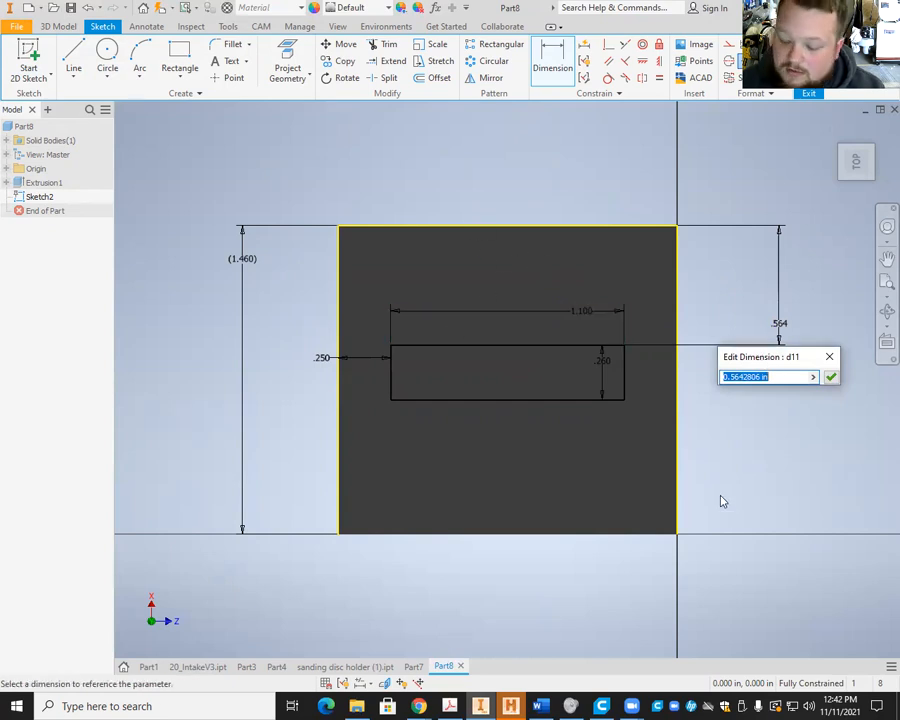
pyautogui.press('BackSpace')
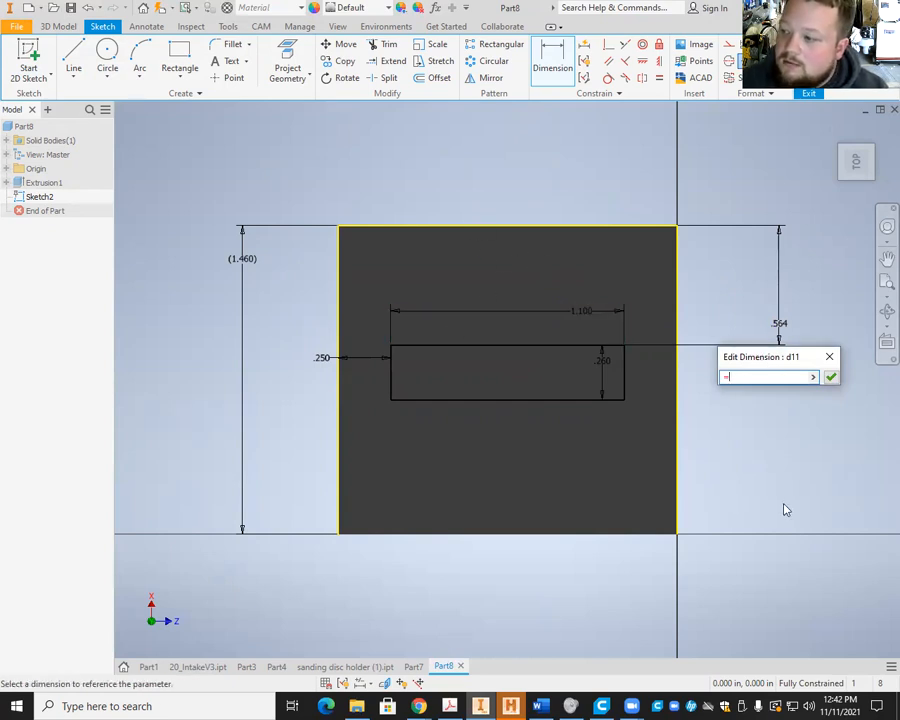
pyautogui.click(239, 263)
pyautogui.write('-')
pyautogui.click(335, 359)
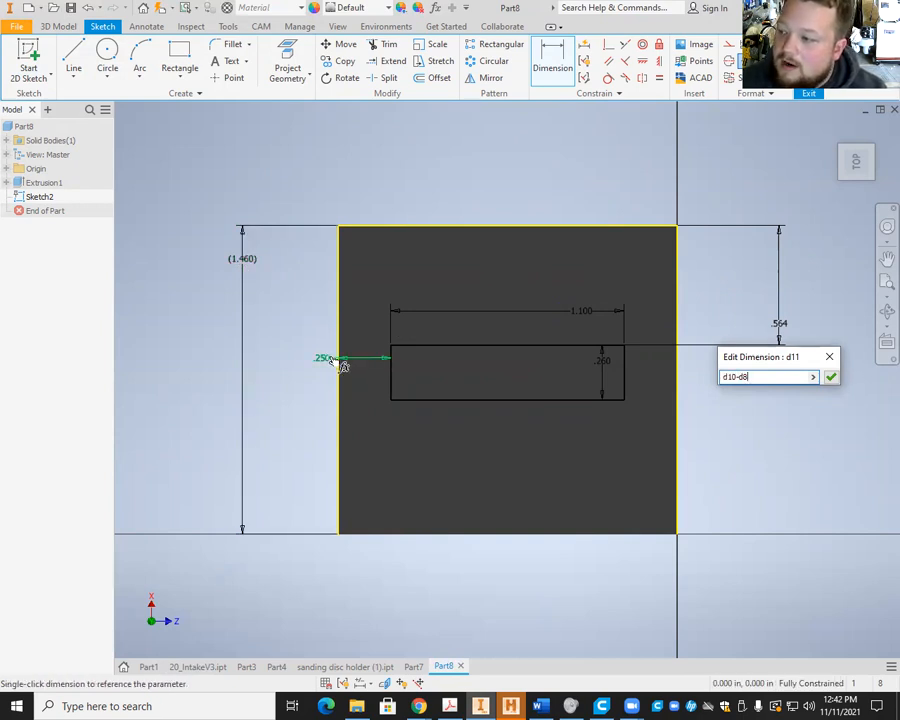
pyautogui.write(')')
pyautogui.press('Home')
pyautogui.write('(')
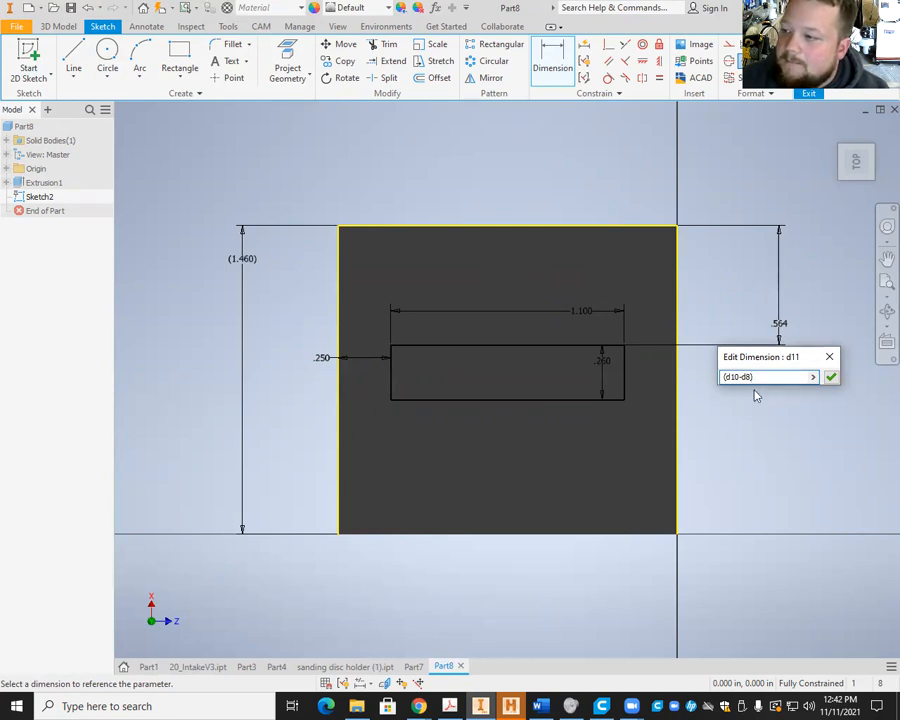
pyautogui.doubleClick(709, 376)
pyautogui.press('BackSpace')
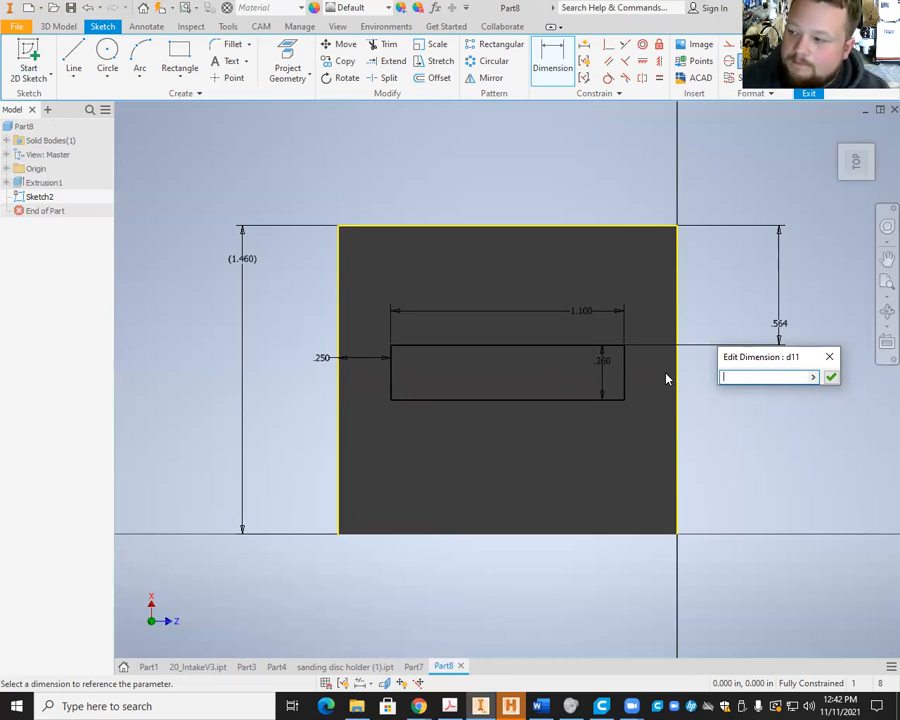
# Step: Set the distance above the rectangle to (d10-d8)/2, referencing the block height and the left offset dimensions
pyautogui.click(249, 260)
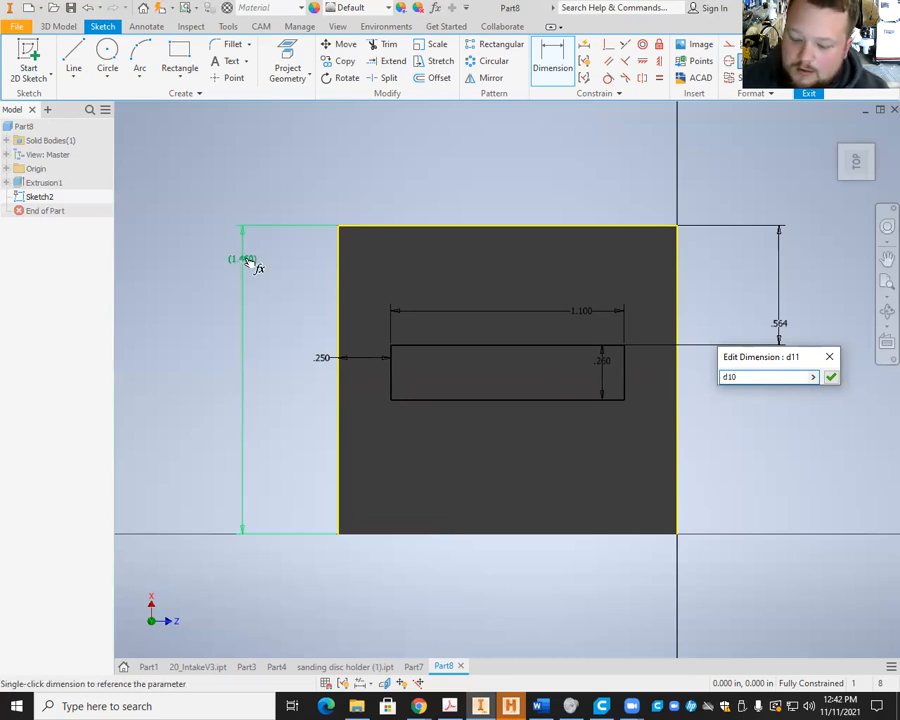
pyautogui.write('-')
pyautogui.click(368, 359)
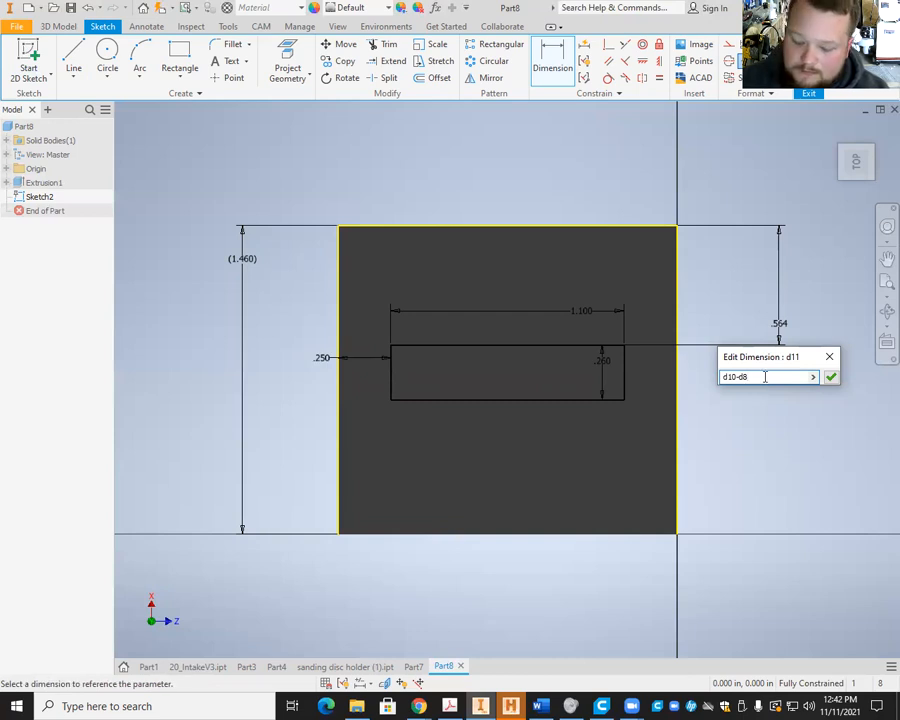
pyautogui.write(')')
pyautogui.press('Home')
pyautogui.write('(')
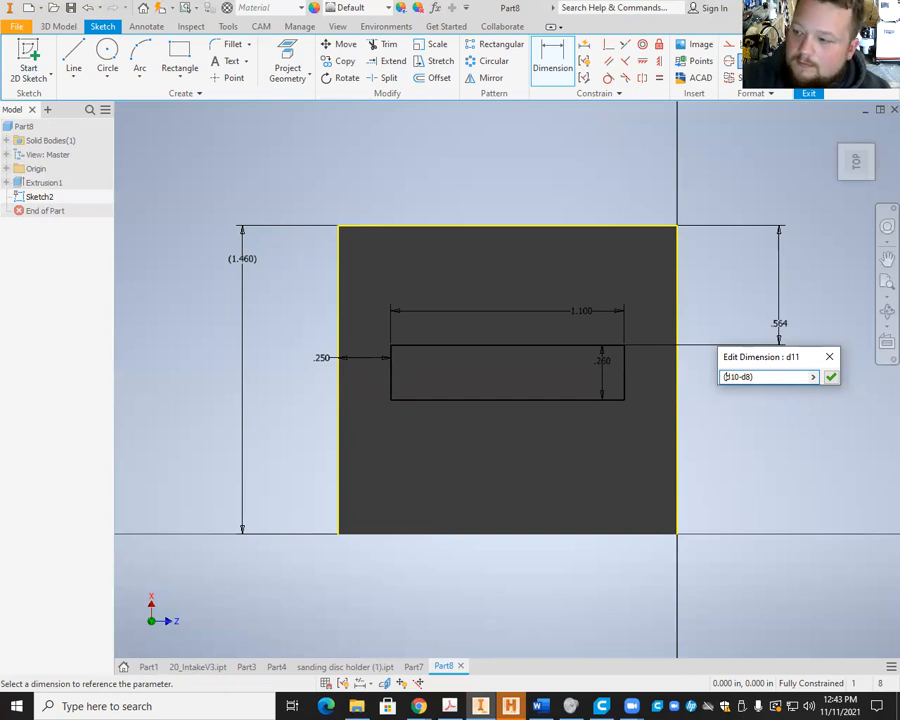
pyautogui.press('End')
pyautogui.write('/2')
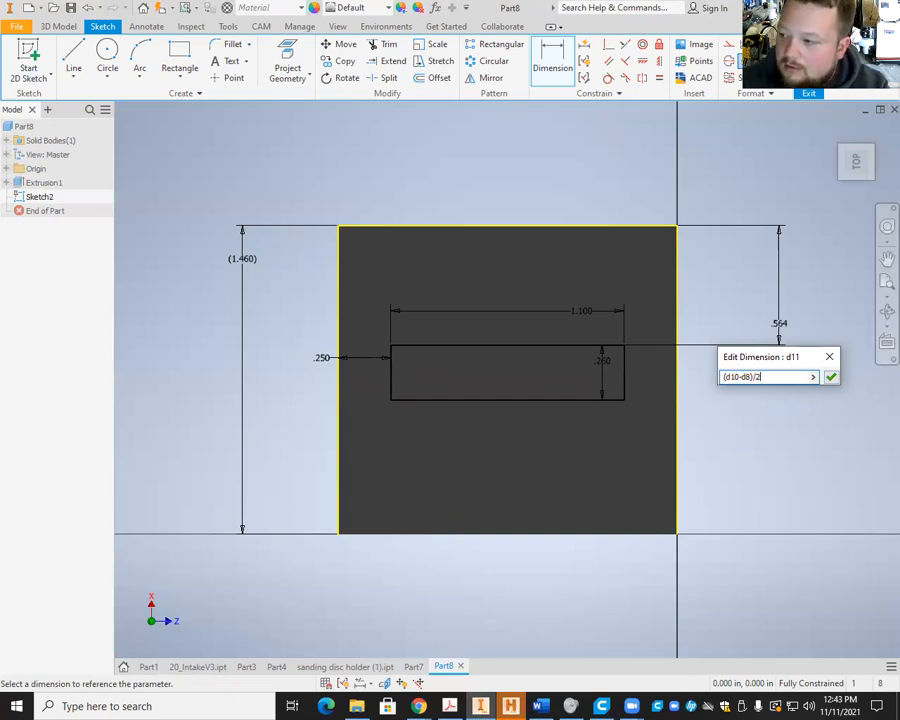
pyautogui.click(831, 377)
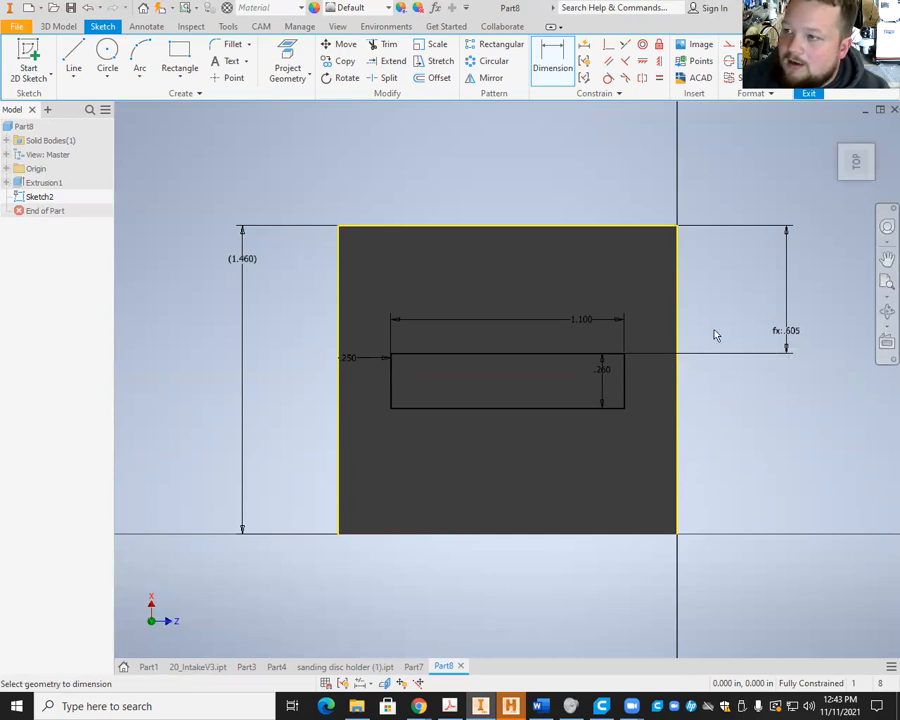
# Step: Add a driven length dimension to the rectangle's lower edge
pyautogui.click(600, 410)
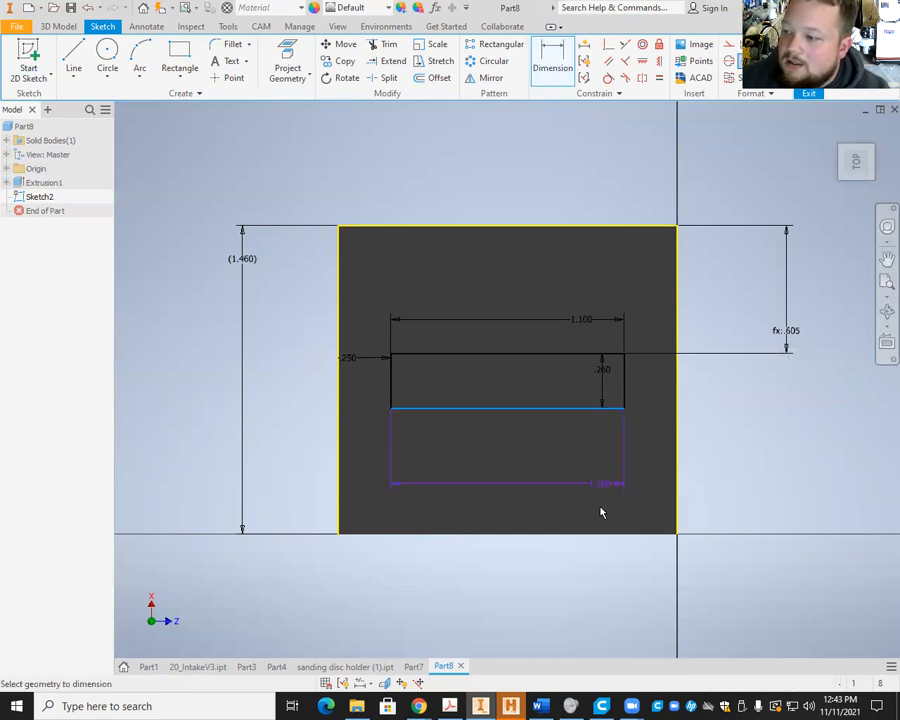
pyautogui.click(587, 534)
pyautogui.click(303, 132)
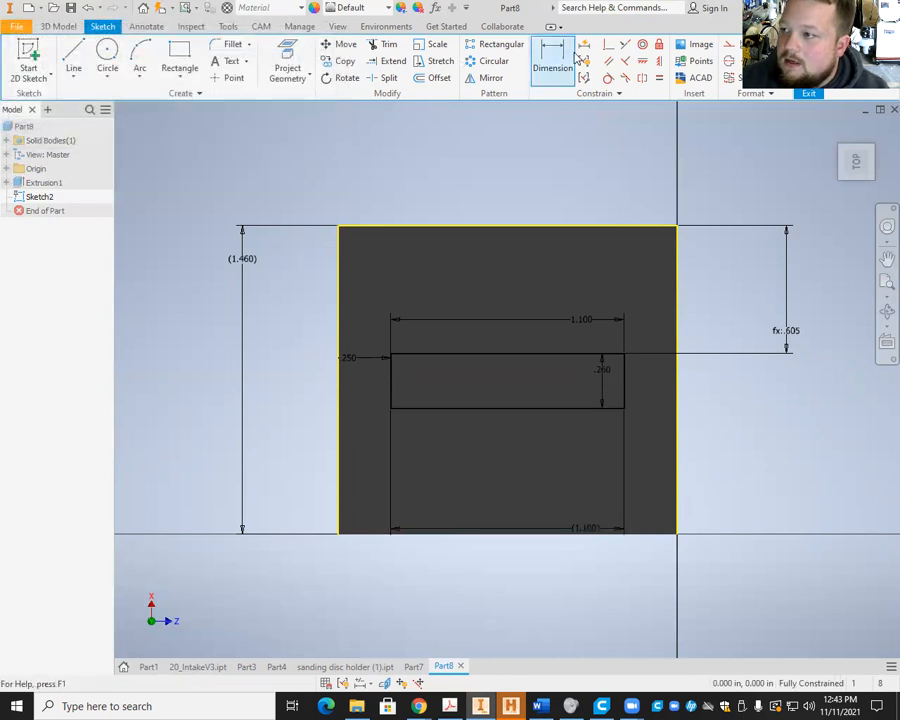
# Step: Add a driven dimension between the rectangle's lower edge and the block's lower edge, and check its value
pyautogui.click(586, 409)
pyautogui.click(634, 534)
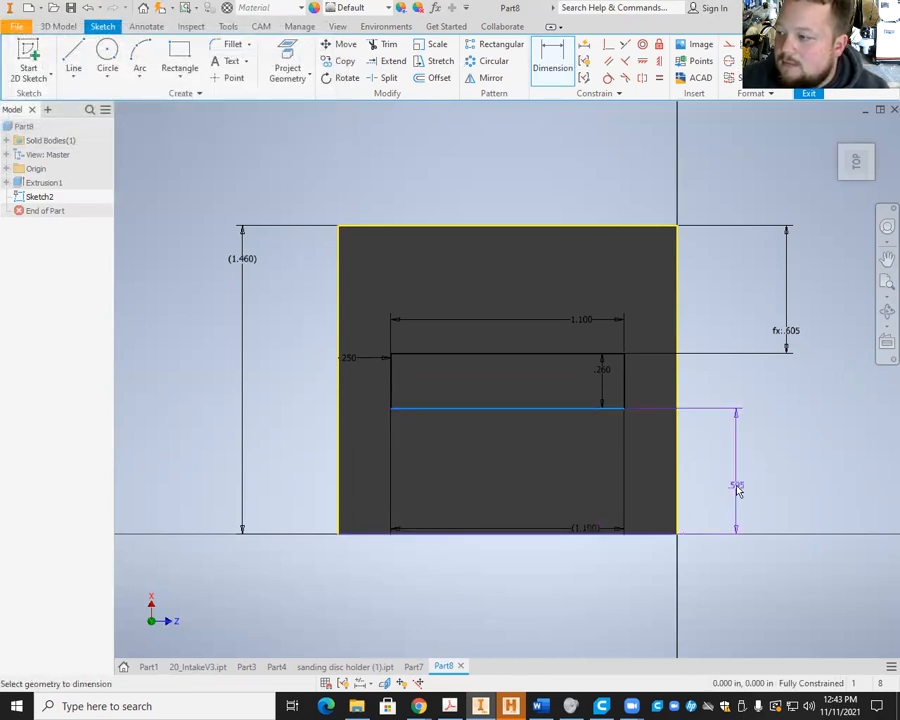
pyautogui.click(737, 488)
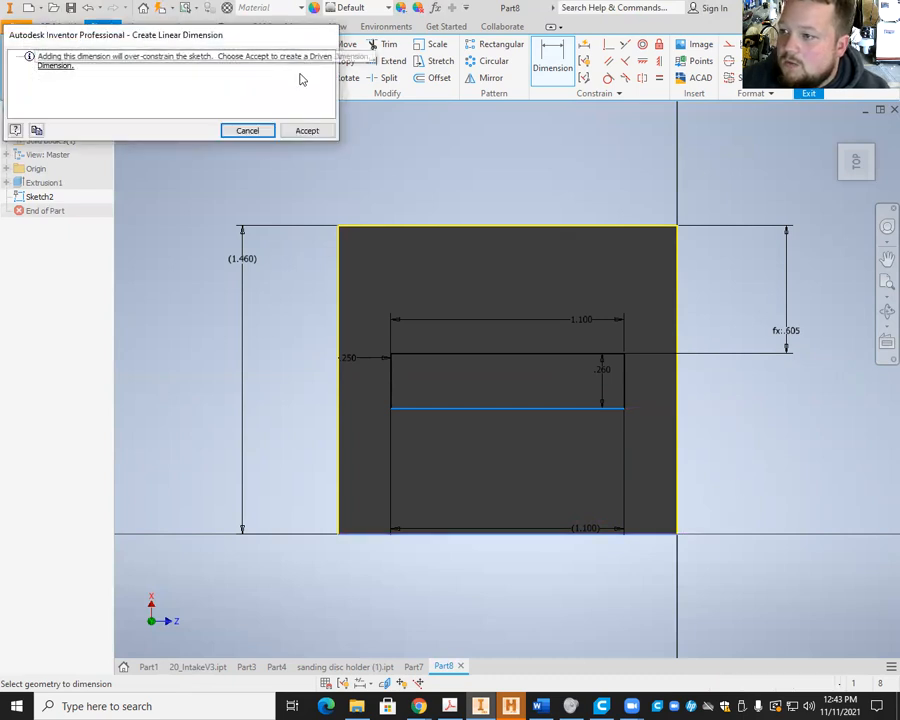
pyautogui.click(303, 131)
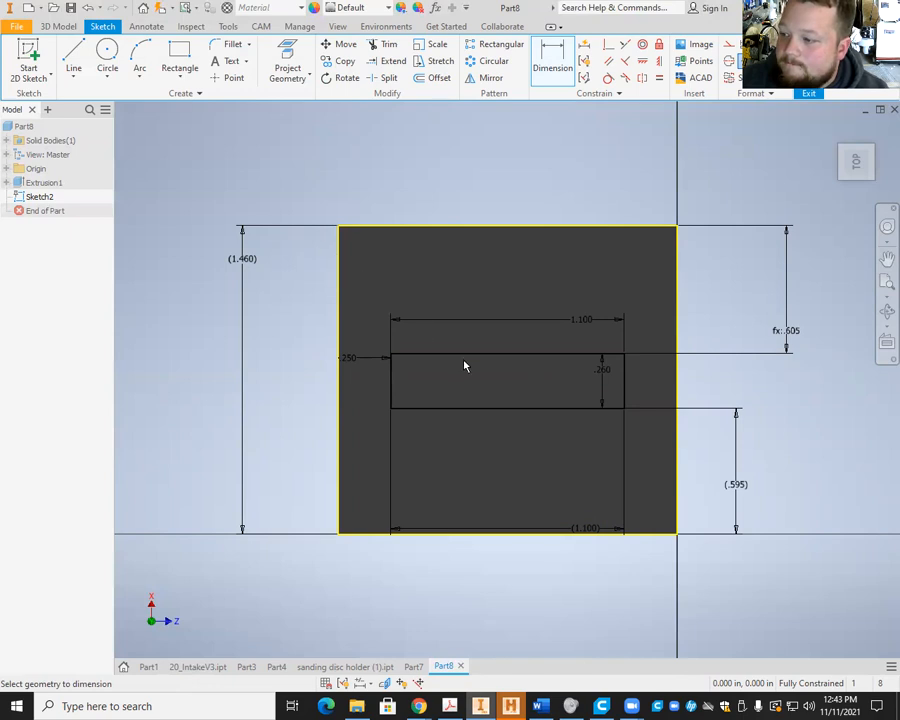
pyautogui.click(737, 486)
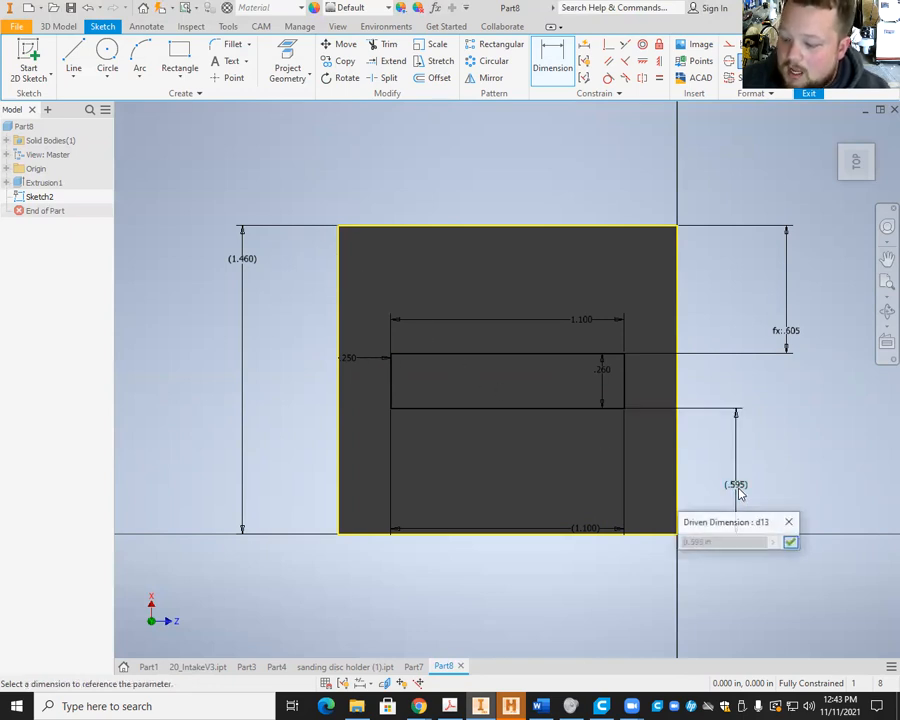
pyautogui.click(788, 522)
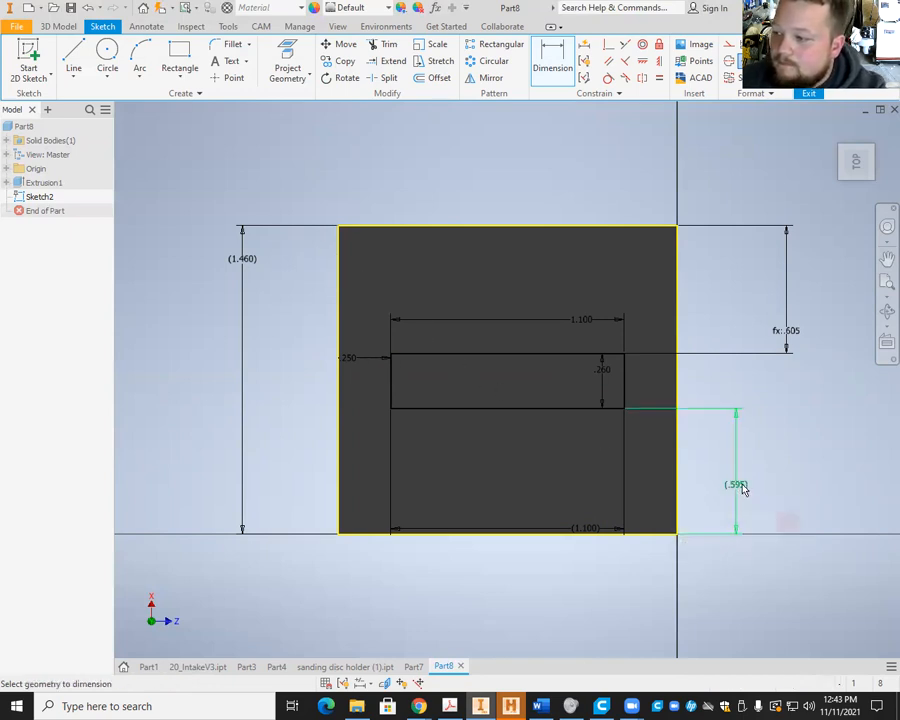
# Step: Delete the driven distance below the rectangle and the expression-based distance above it
pyautogui.rightClick(743, 489)
pyautogui.click(789, 482)
pyautogui.rightClick(743, 489)
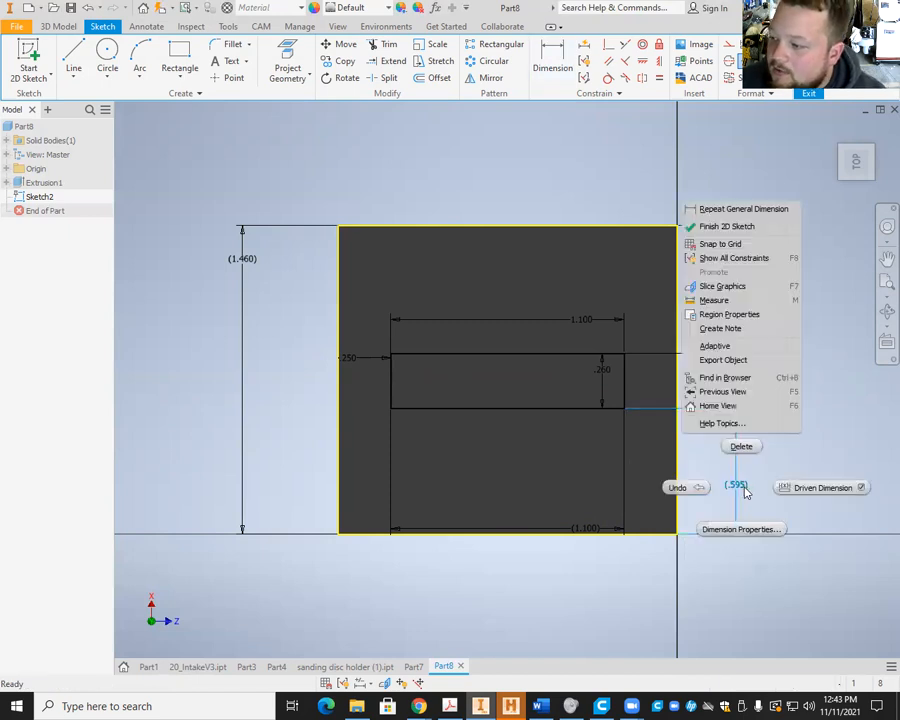
pyautogui.click(753, 449)
pyautogui.rightClick(788, 328)
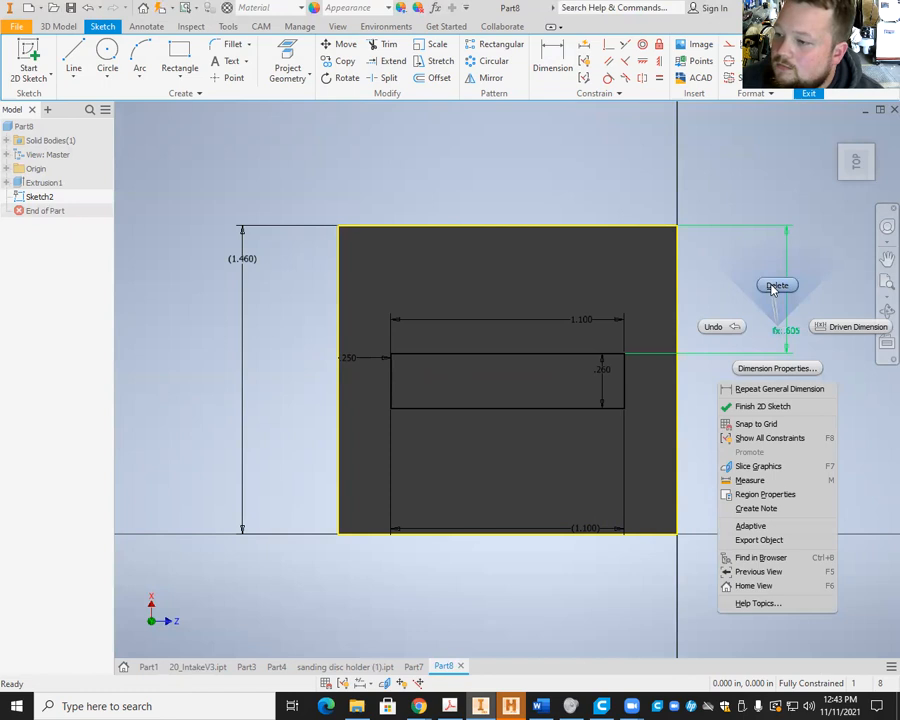
pyautogui.click(775, 286)
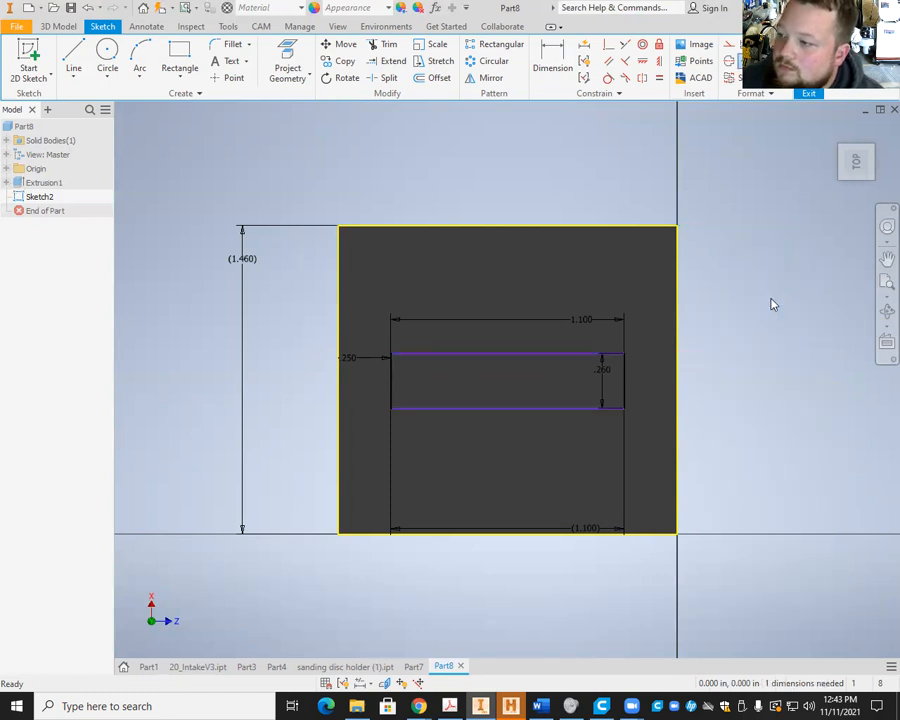
# Step: Add a vertical dimension between the rectangle's upper edge and the block's upper edge
pyautogui.click(546, 62)
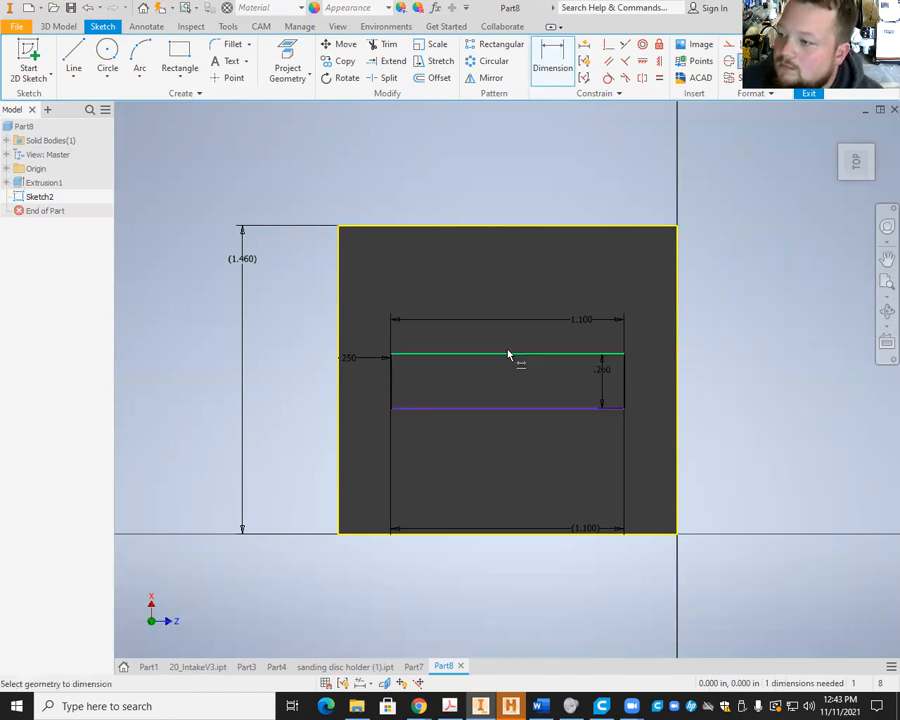
pyautogui.click(506, 354)
pyautogui.click(578, 231)
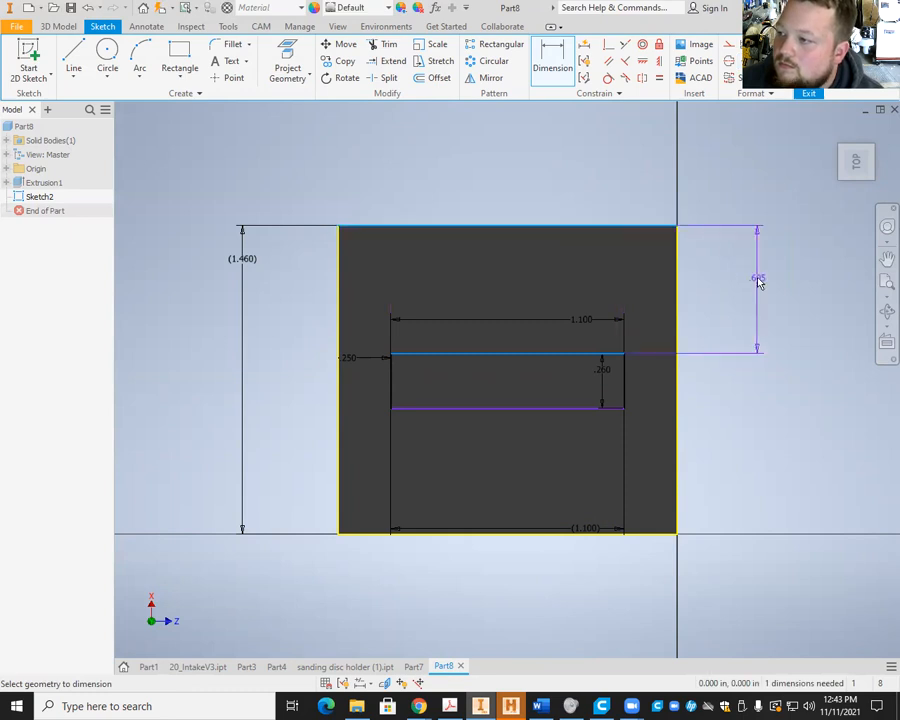
pyautogui.click(757, 279)
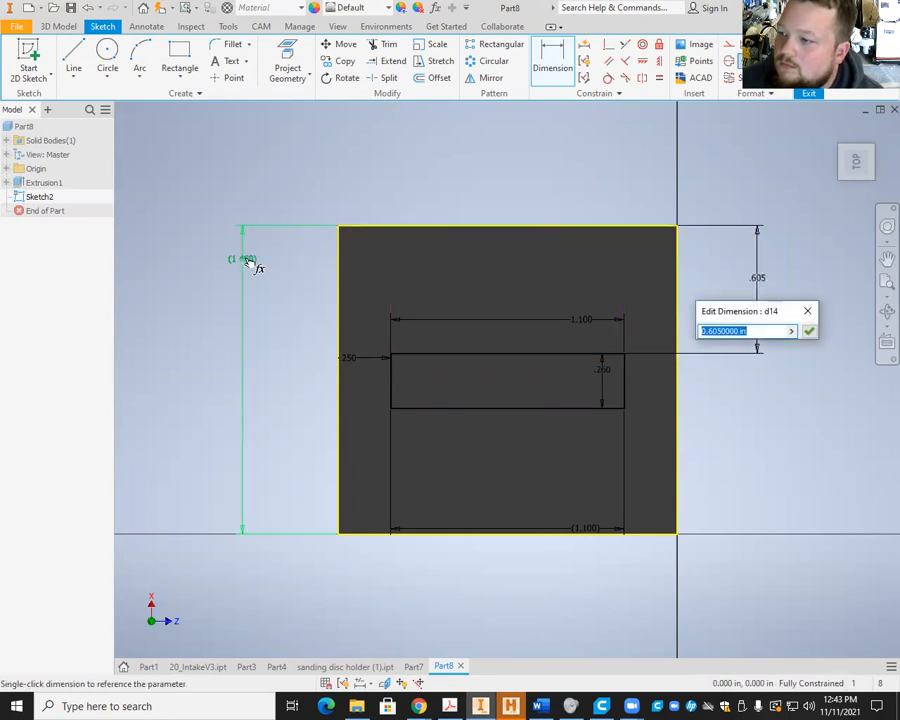
# Step: Set the distance above the rectangle to (d10-d8)/2, referencing the block height and left offset dimensions
pyautogui.press('BackSpace')
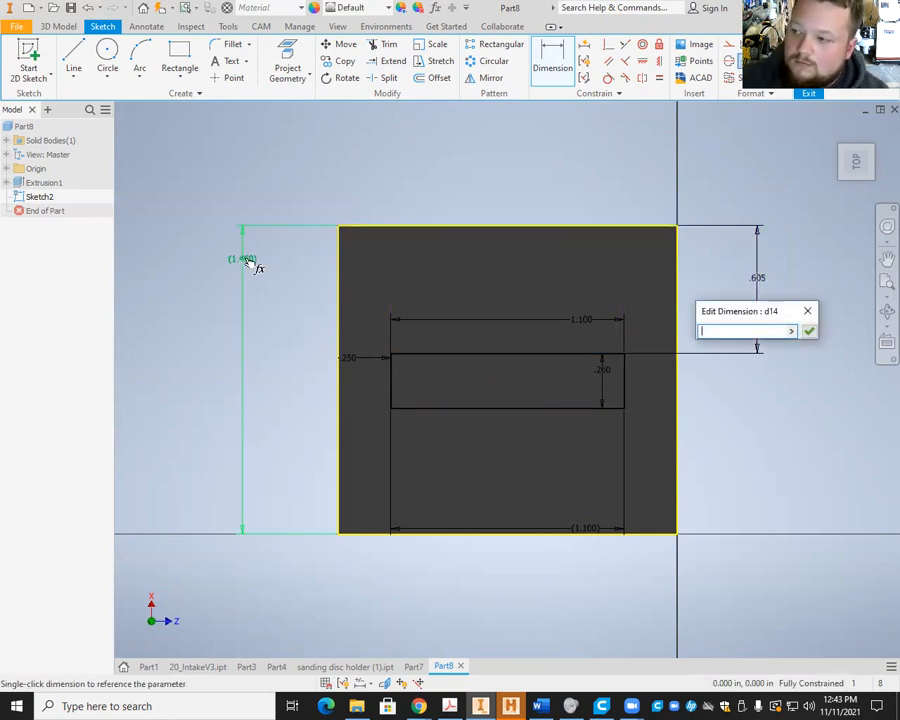
pyautogui.click(250, 262)
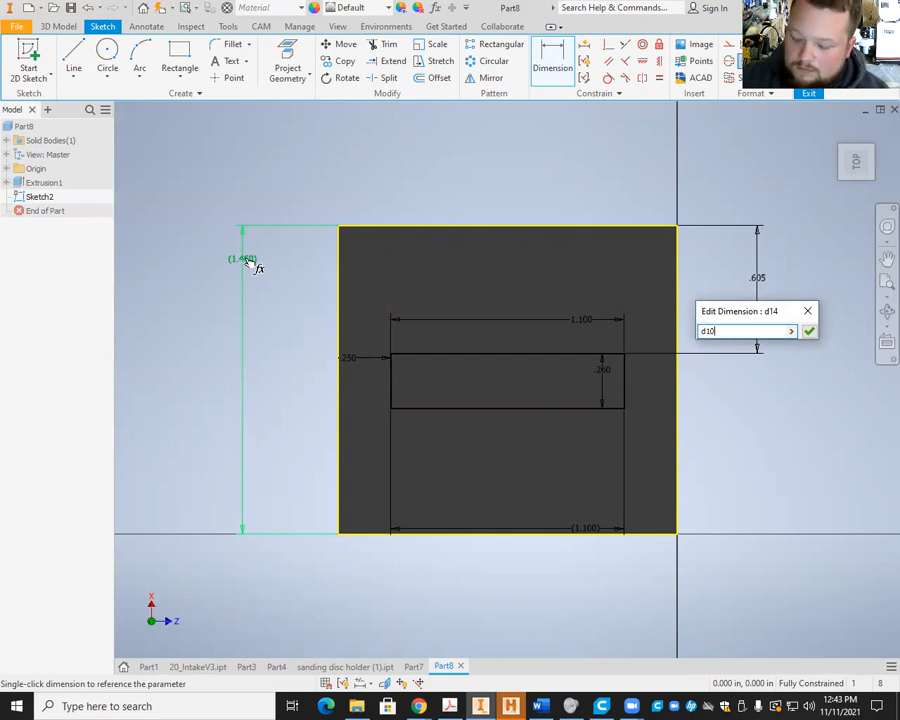
pyautogui.write('-')
pyautogui.click(350, 360)
pyautogui.write(')')
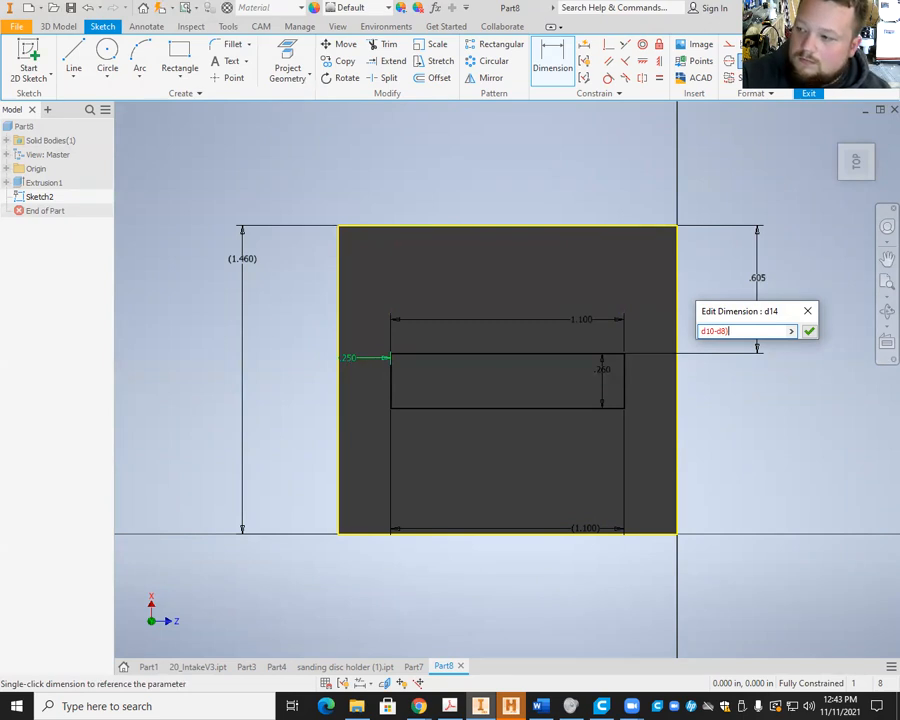
pyautogui.press('Home')
pyautogui.write('(')
pyautogui.press('Right')
pyautogui.press('Right')
pyautogui.press('Right')
pyautogui.press('Right')
pyautogui.press('Right')
pyautogui.press('Right')
pyautogui.press('Right')
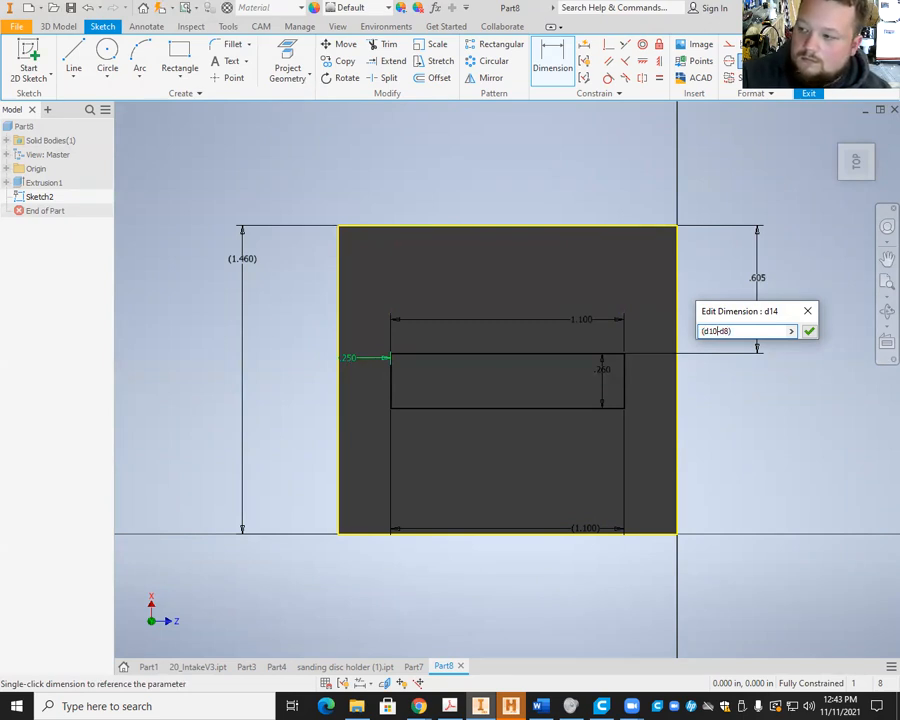
pyautogui.press('BackSpace')
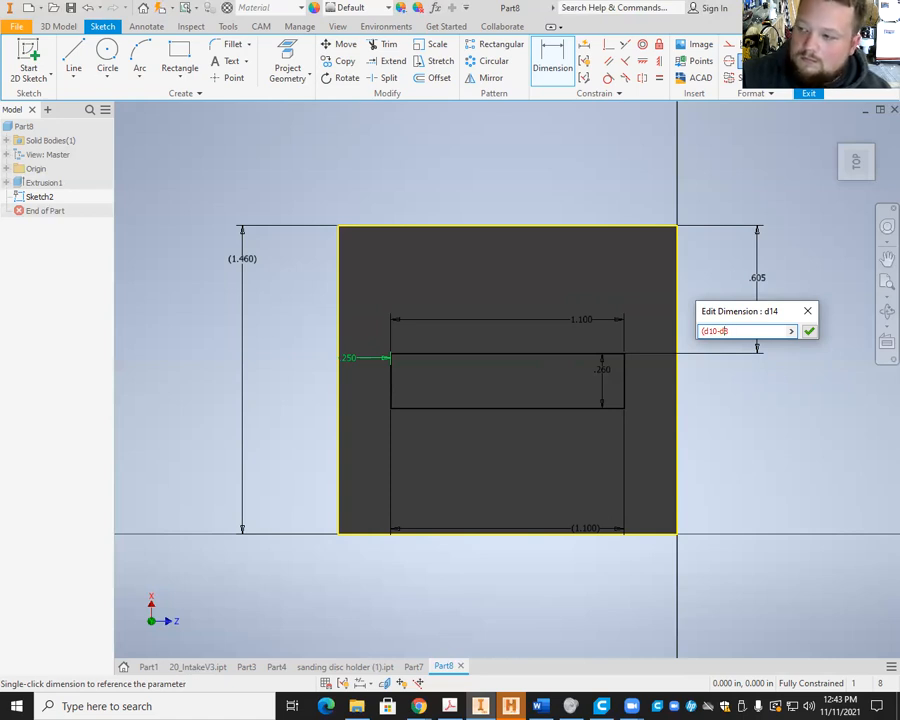
pyautogui.press('BackSpace')
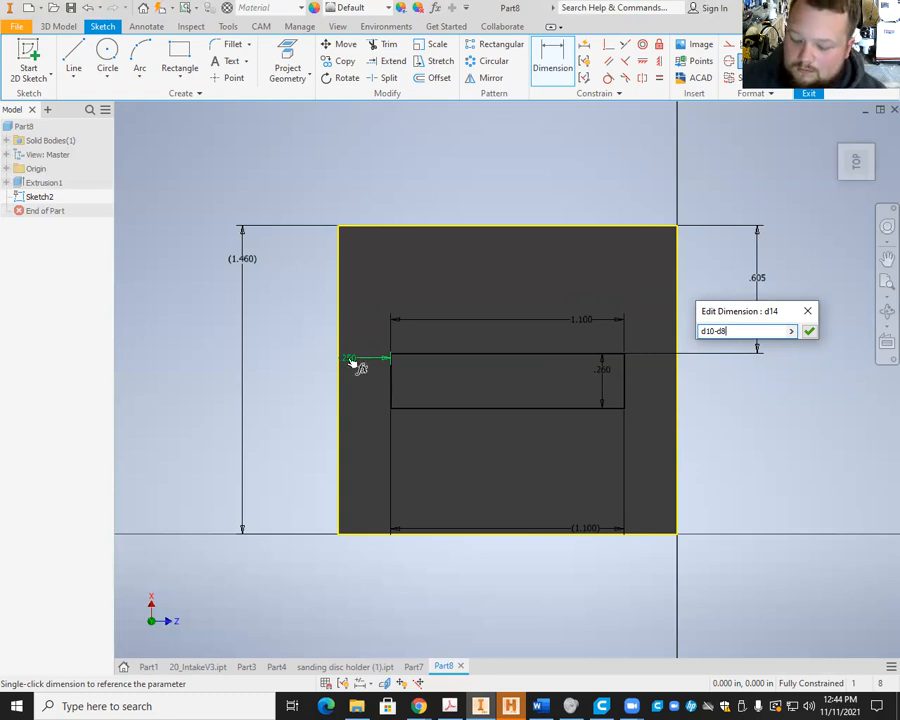
pyautogui.write('/2')
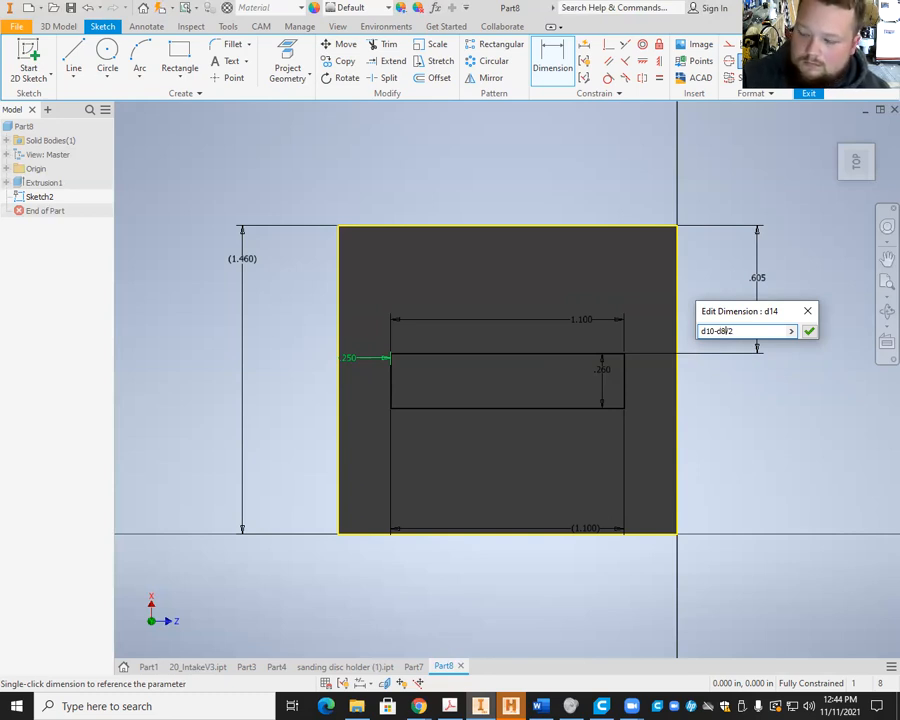
pyautogui.write(')')
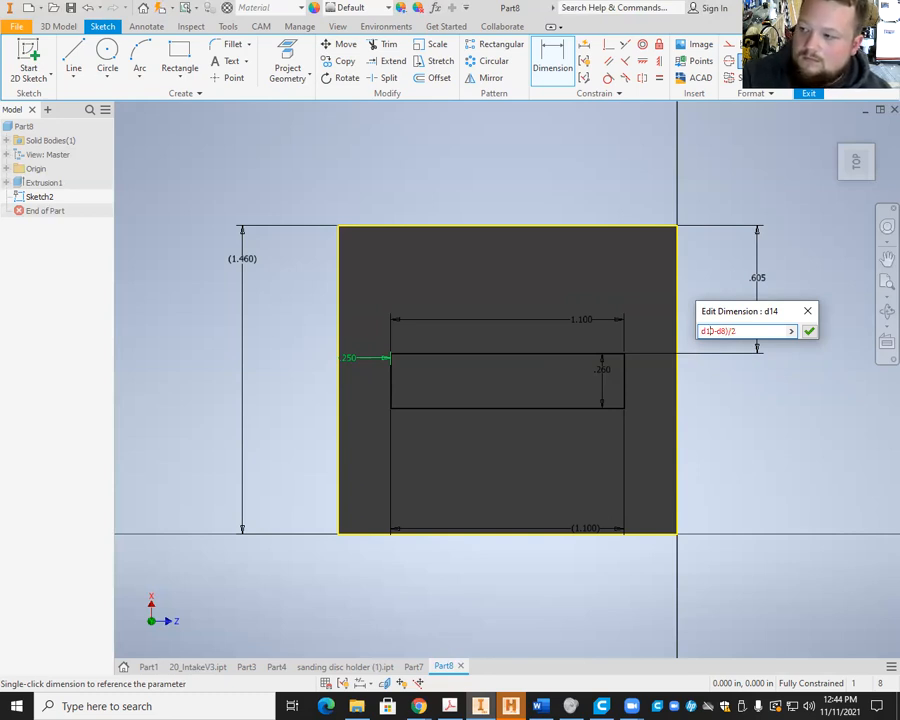
pyautogui.click(703, 331)
pyautogui.write('(')
pyautogui.press('Return')
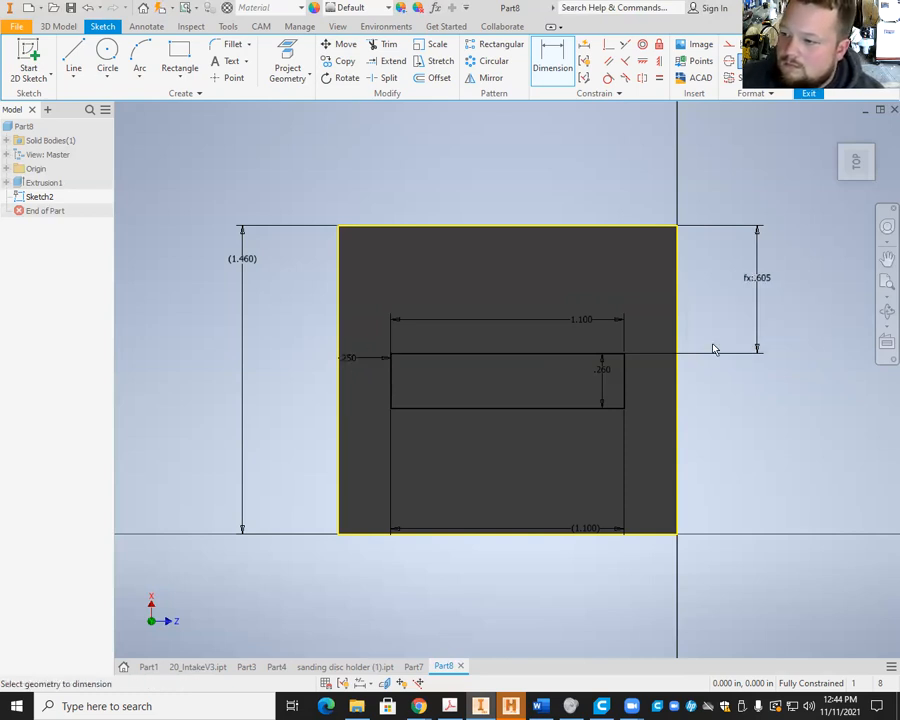
# Step: Change the expression for the distance above the rectangle to (d10-d7)/2, referencing the rectangle's height instead of the left offset
pyautogui.doubleClick(758, 281)
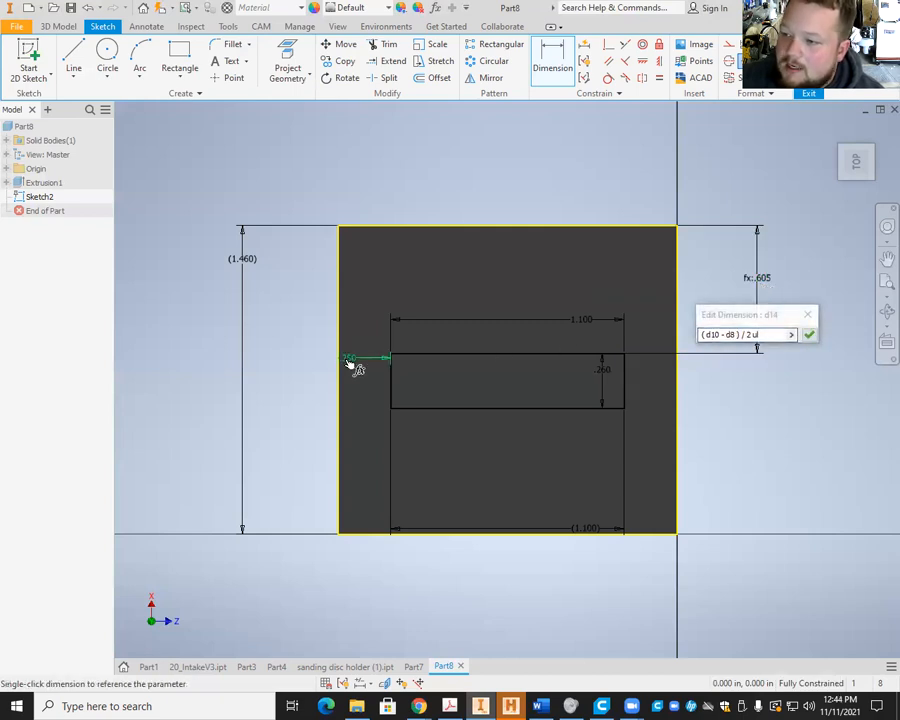
pyautogui.click(754, 333)
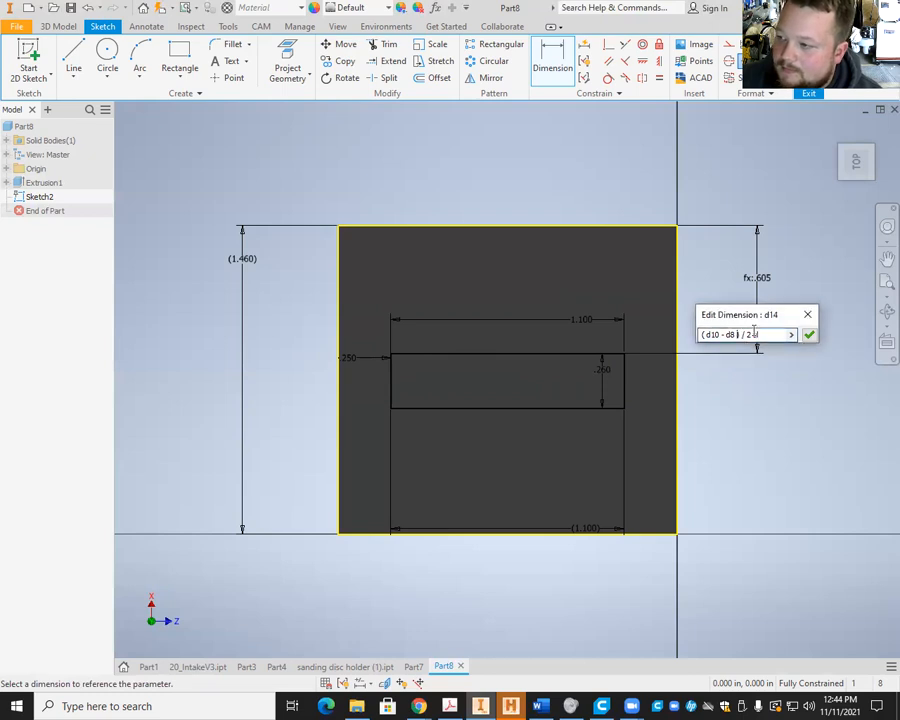
pyautogui.press('BackSpace')
pyautogui.press('BackSpace')
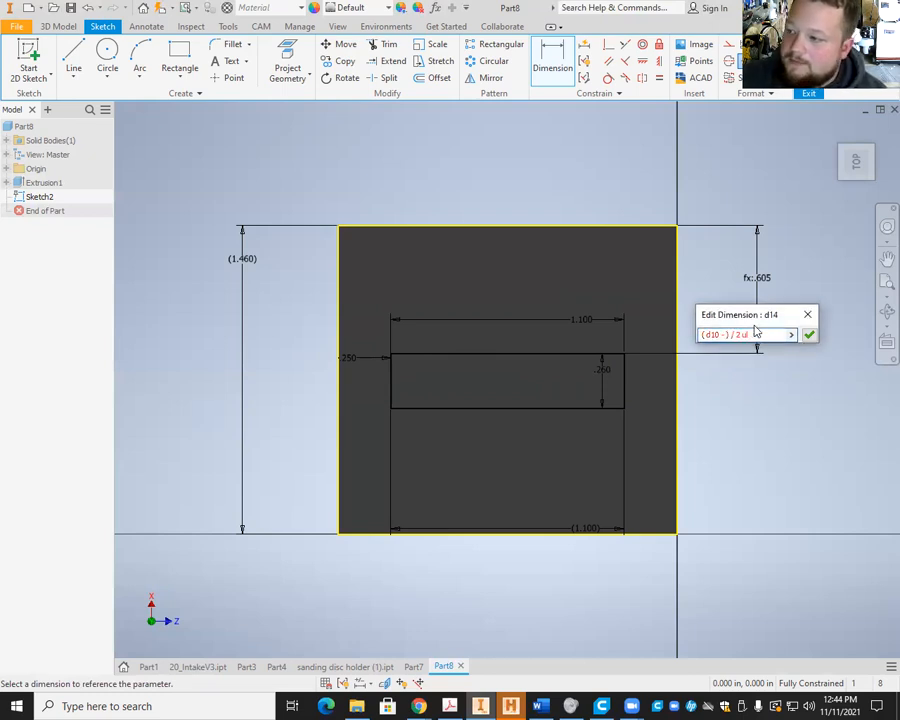
pyautogui.click(608, 372)
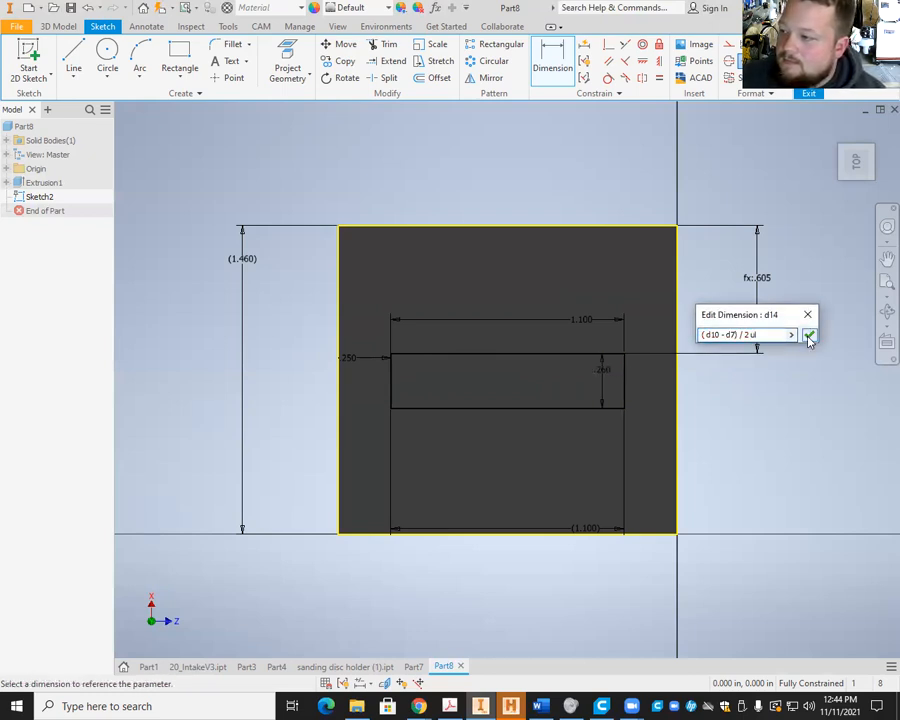
pyautogui.click(809, 337)
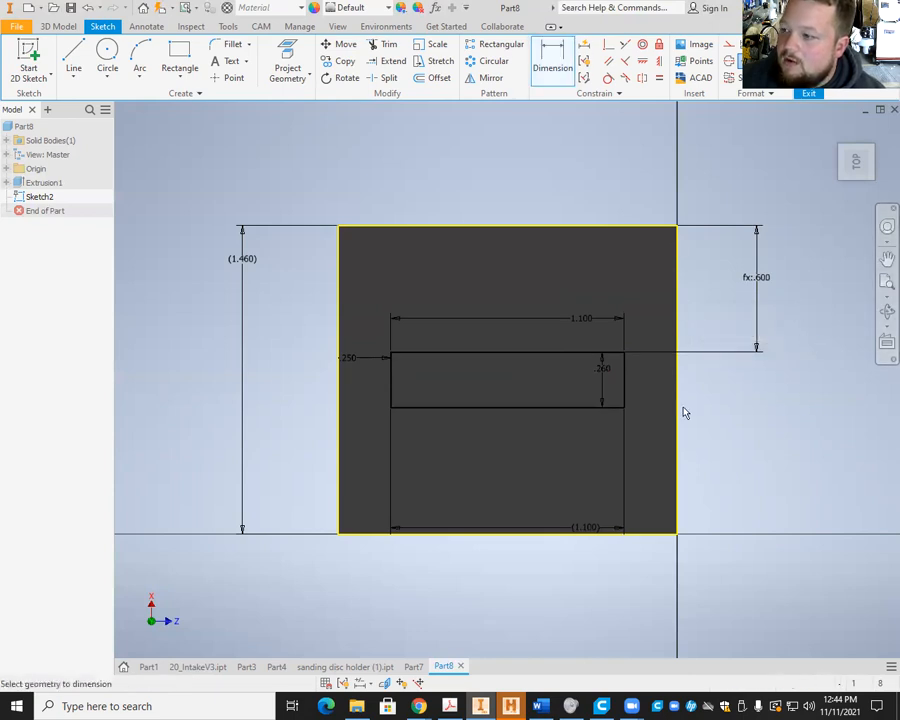
# Step: Add a driven dimension between the rectangle's lower edge and the block's lower edge
pyautogui.click(599, 420)
pyautogui.click(658, 535)
pyautogui.click(741, 497)
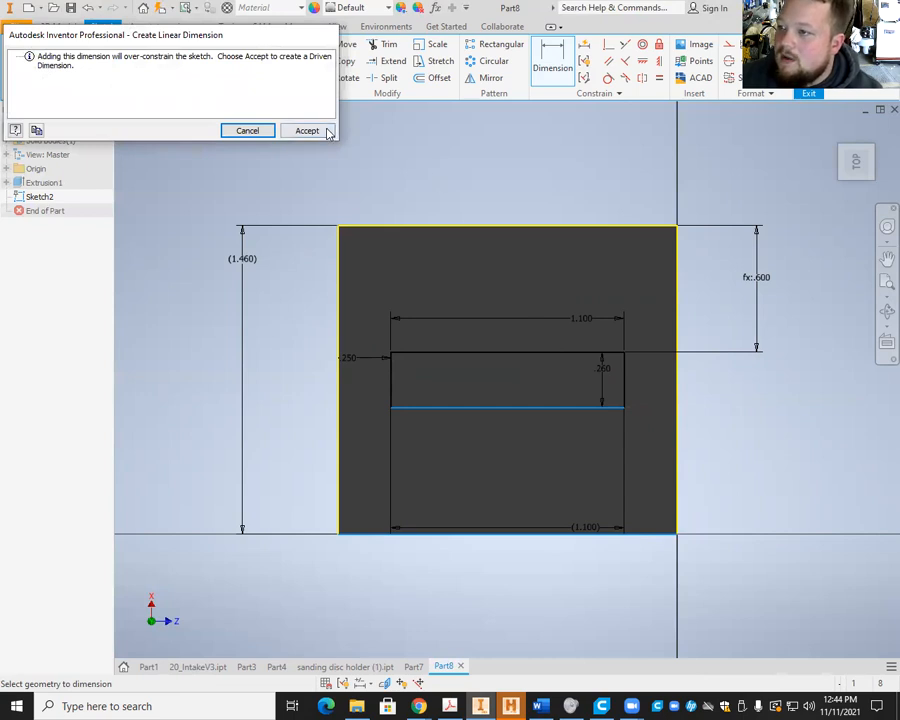
pyautogui.click(326, 131)
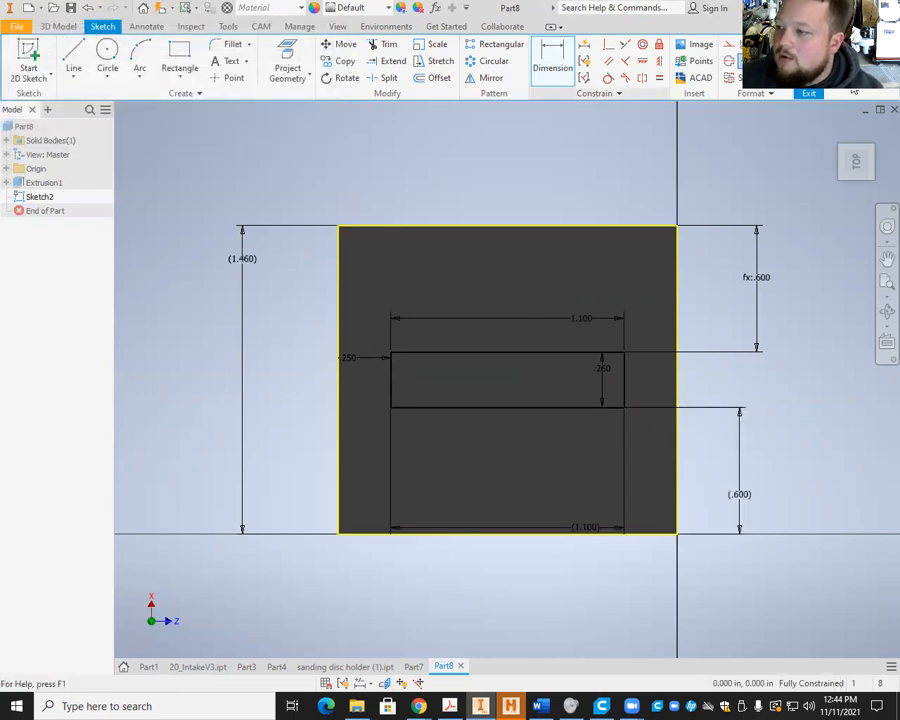
# Step: Finish the sketch and extrude the rectangle as a 1.6 in cut into the block to form the slot
pyautogui.click(872, 152)
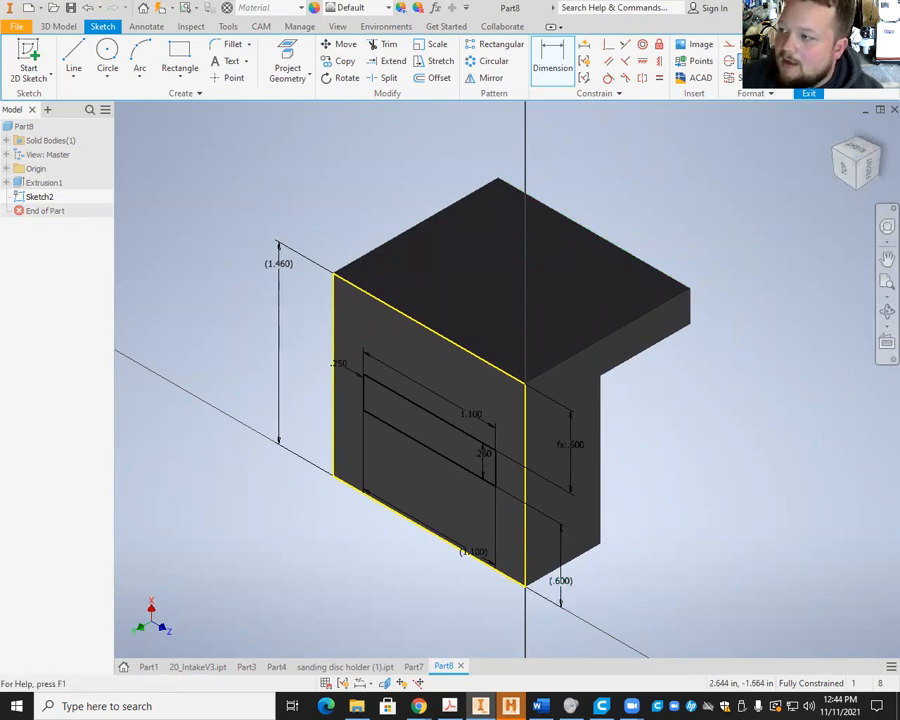
pyautogui.click(808, 93)
pyautogui.click(73, 55)
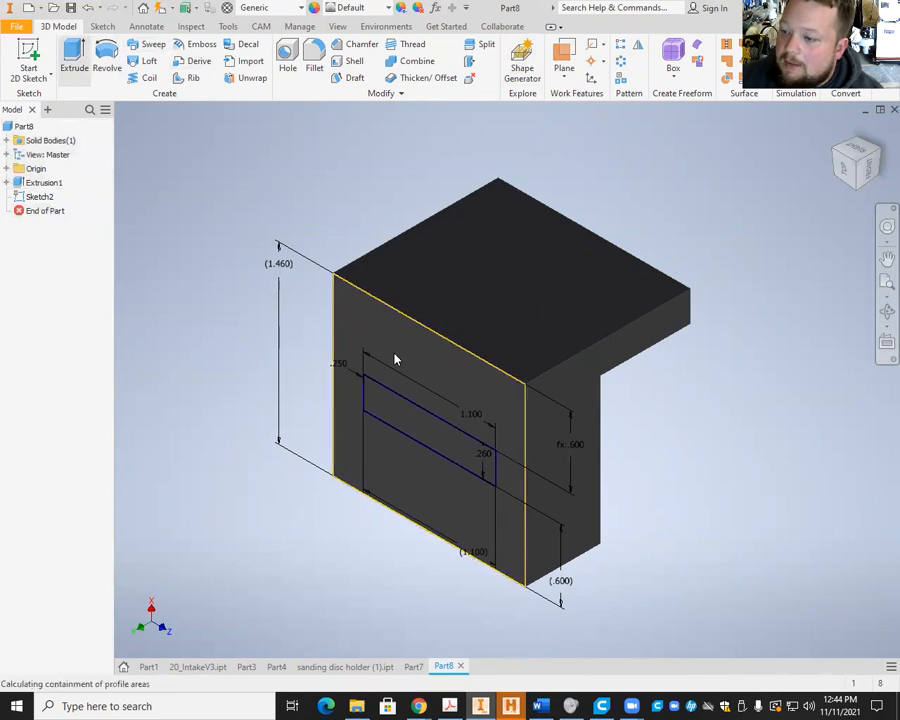
pyautogui.click(406, 425)
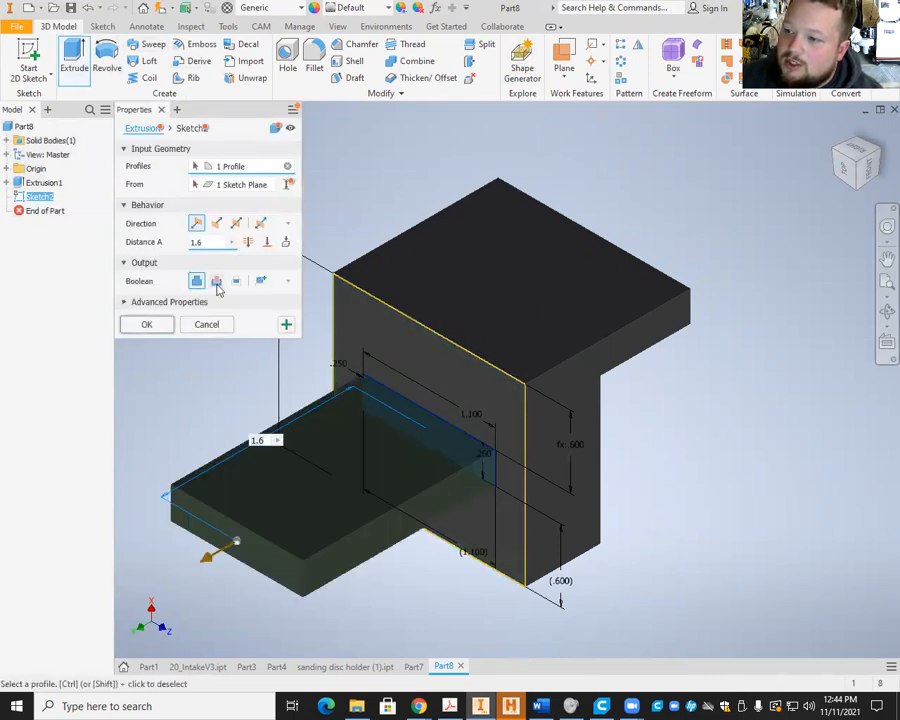
pyautogui.click(216, 281)
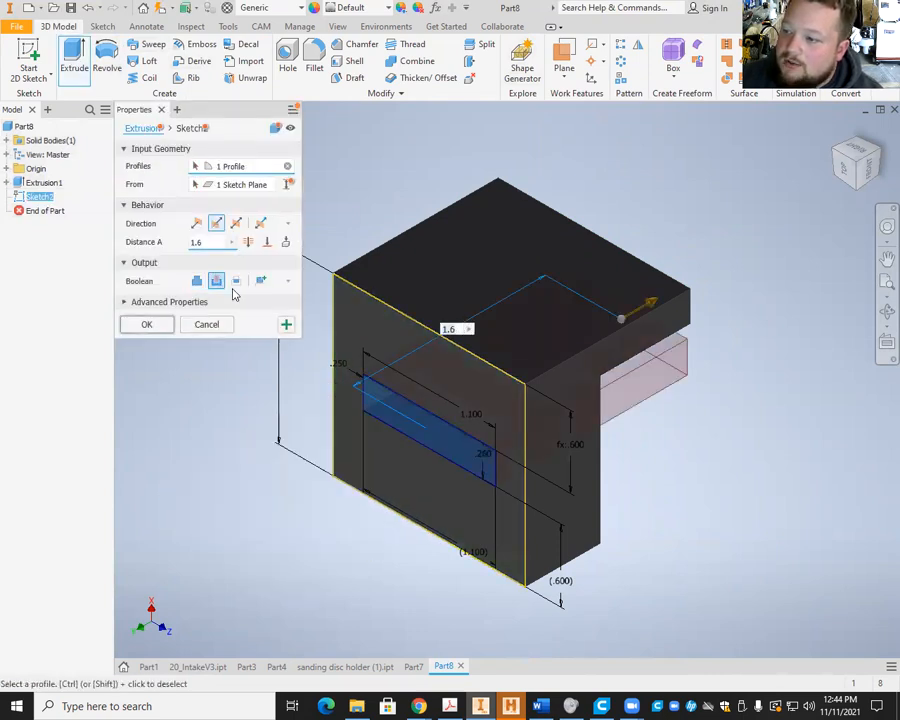
pyautogui.click(147, 325)
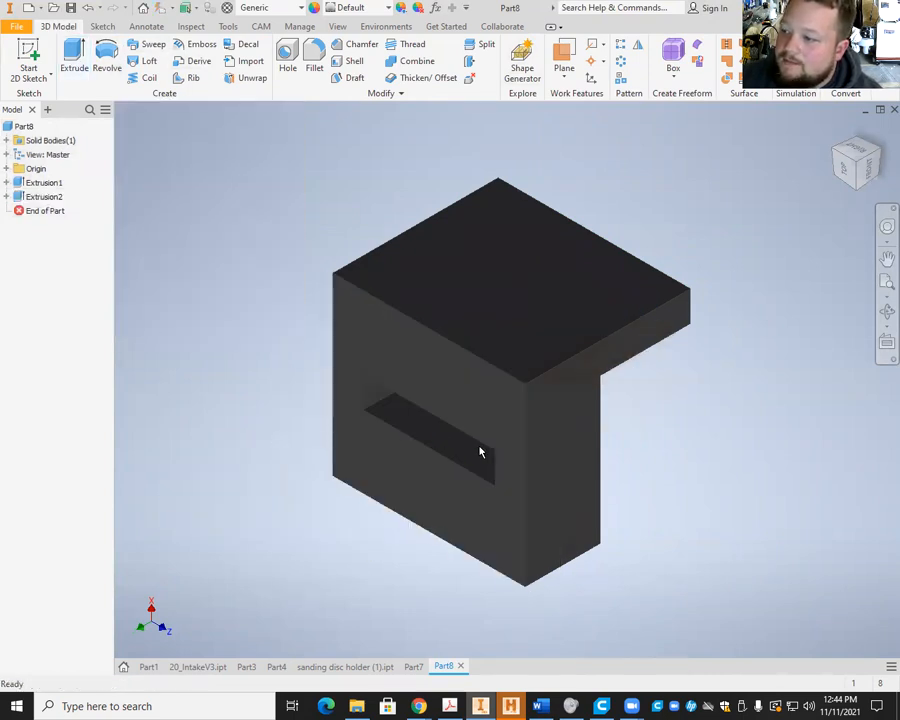
# Step: Inspect the slot from several sides and save the part as Part8 in the Downloads folder as an Inventor part file
pyautogui.click(845, 175)
pyautogui.click(870, 151)
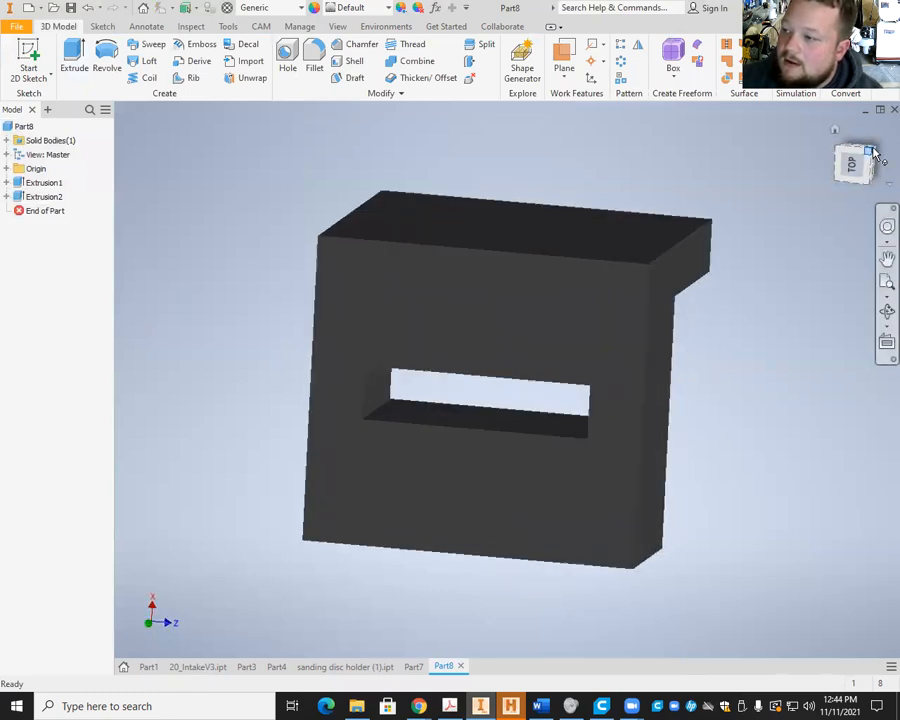
pyautogui.moveTo(842, 160); pyautogui.dragTo(874, 165)
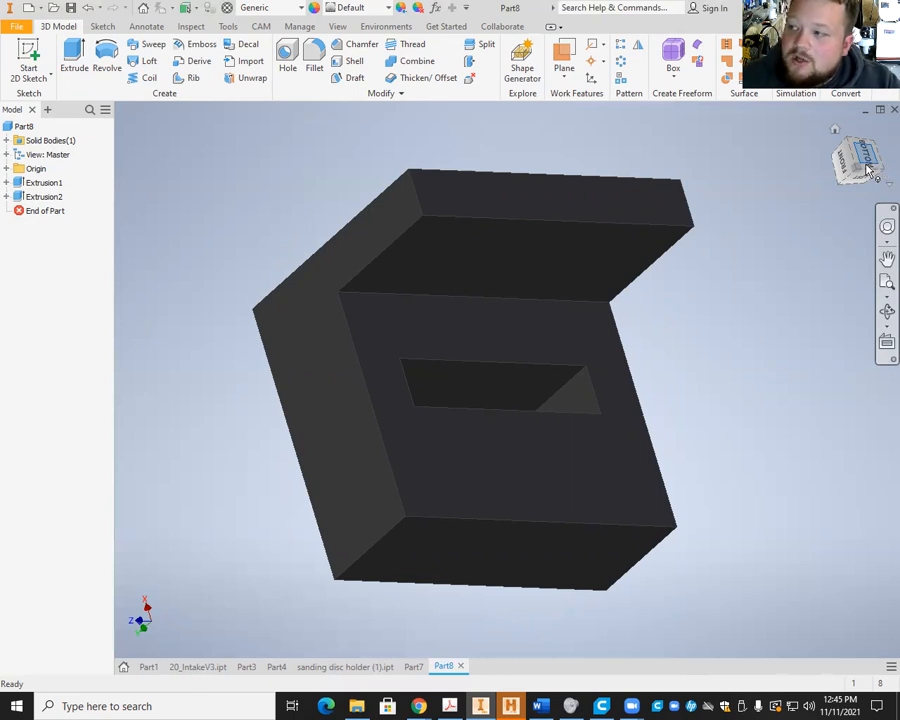
pyautogui.click(872, 168)
pyautogui.click(834, 129)
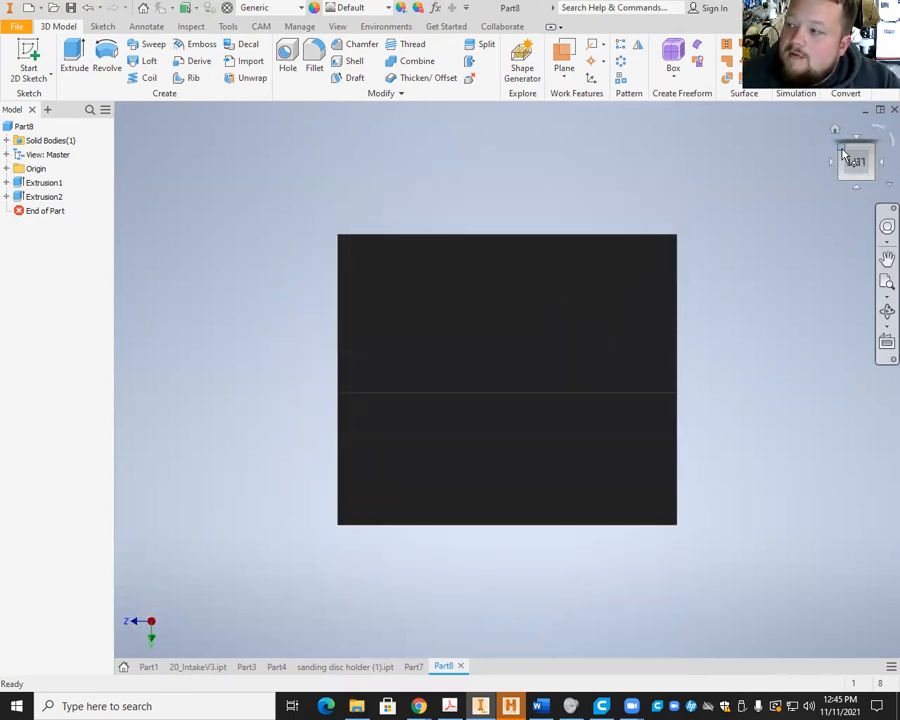
pyautogui.click(17, 26)
pyautogui.moveTo(49, 150)
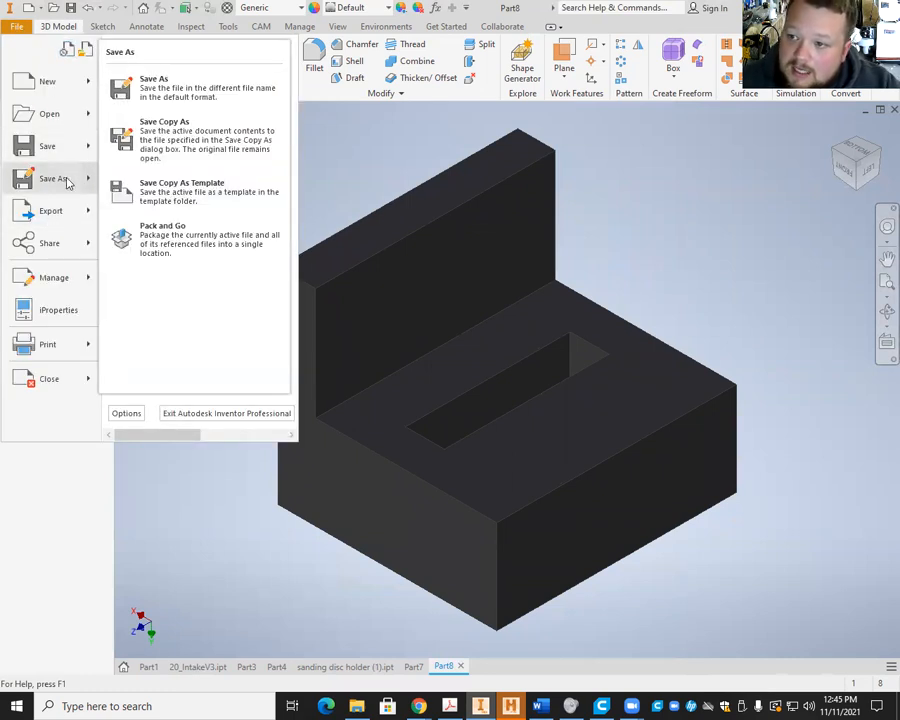
pyautogui.click(67, 180)
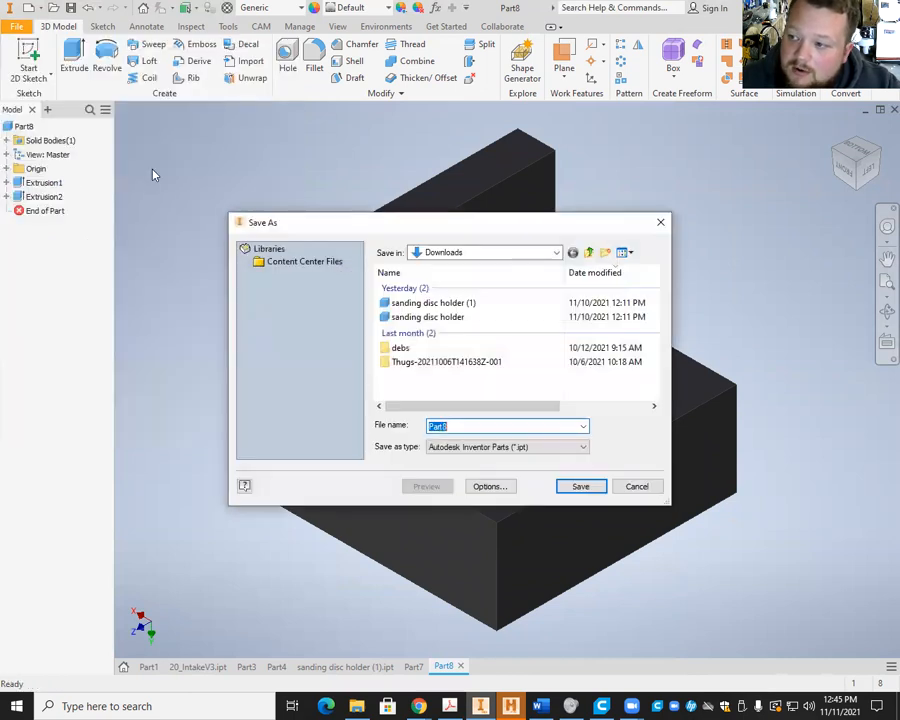
pyautogui.click(582, 487)
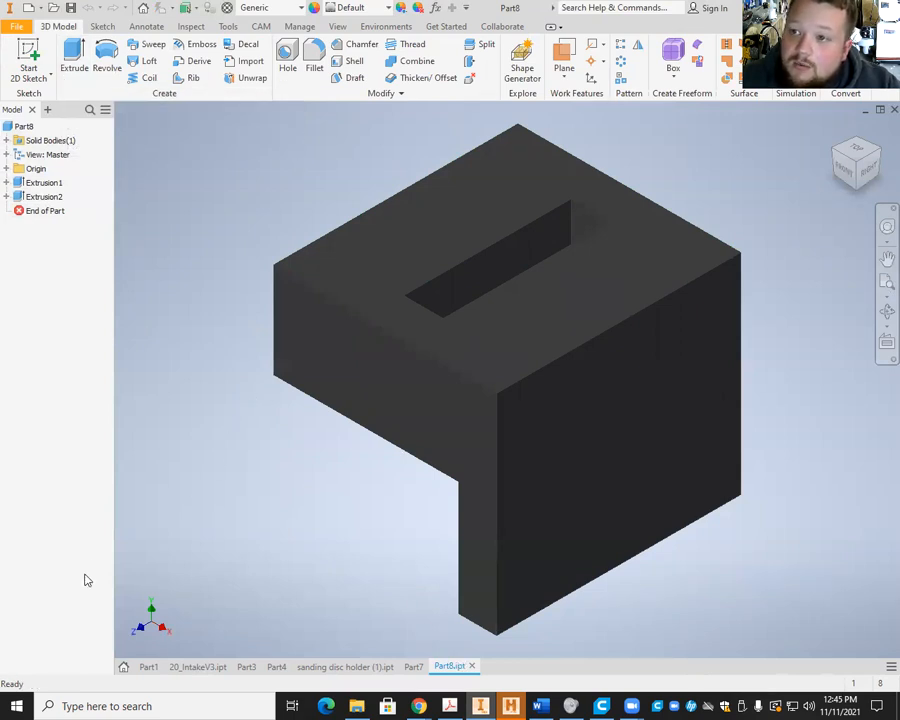
# Step: Set up a CAD-format export of Part8 to the Downloads folder as an STL file with millimeter units
pyautogui.click(15, 27)
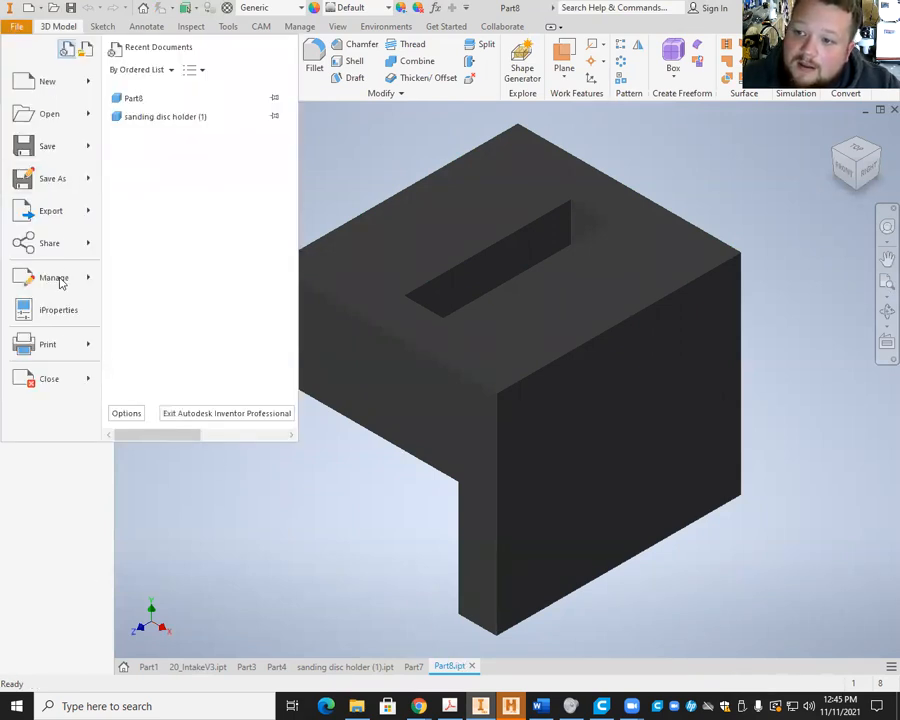
pyautogui.moveTo(58, 205)
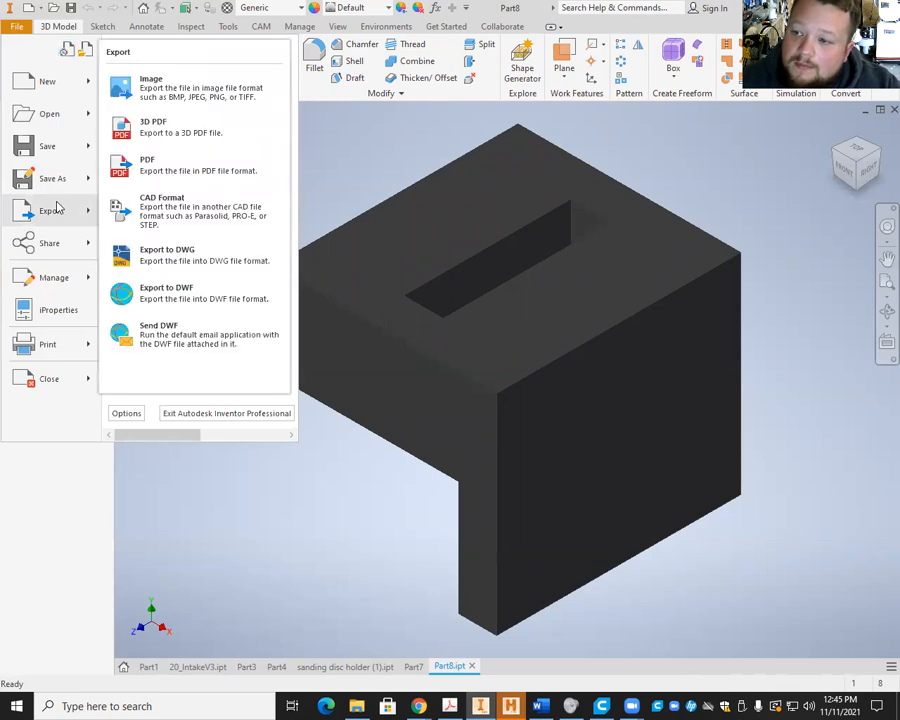
pyautogui.click(214, 207)
pyautogui.click(565, 446)
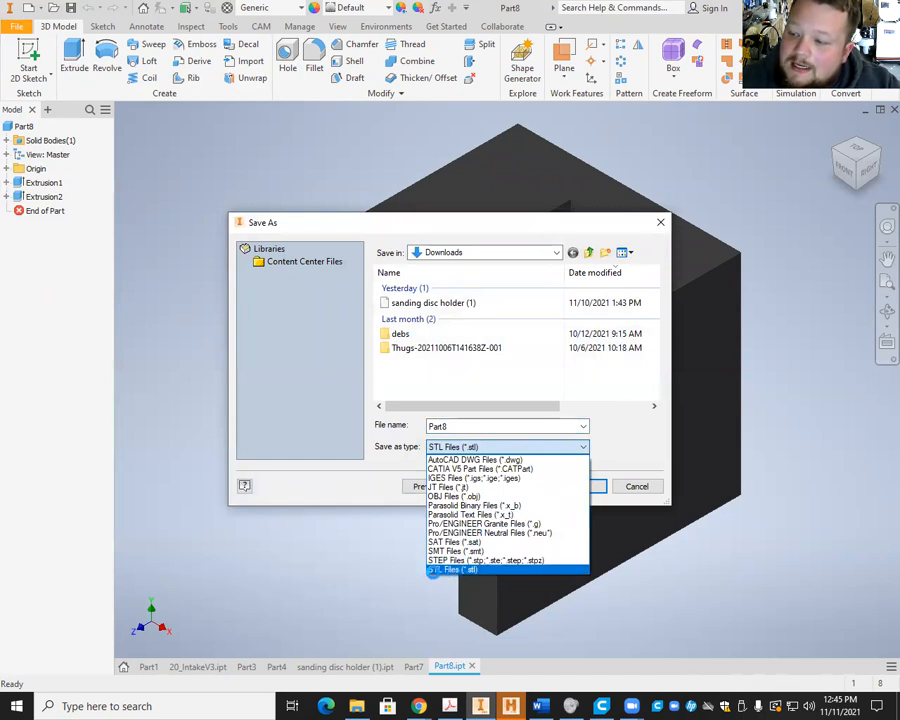
pyautogui.click(505, 569)
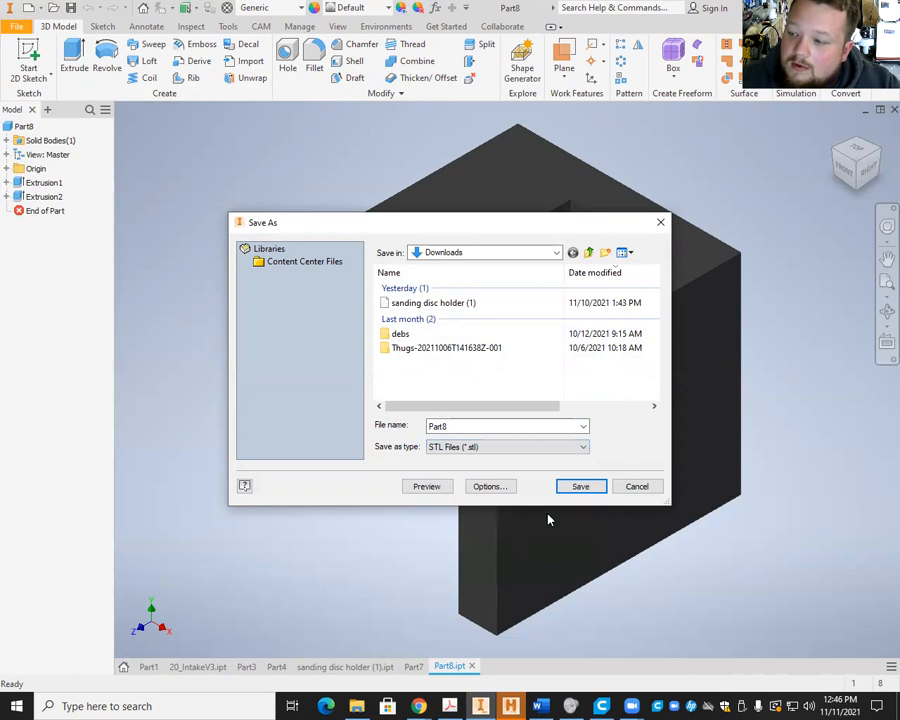
pyautogui.click(489, 488)
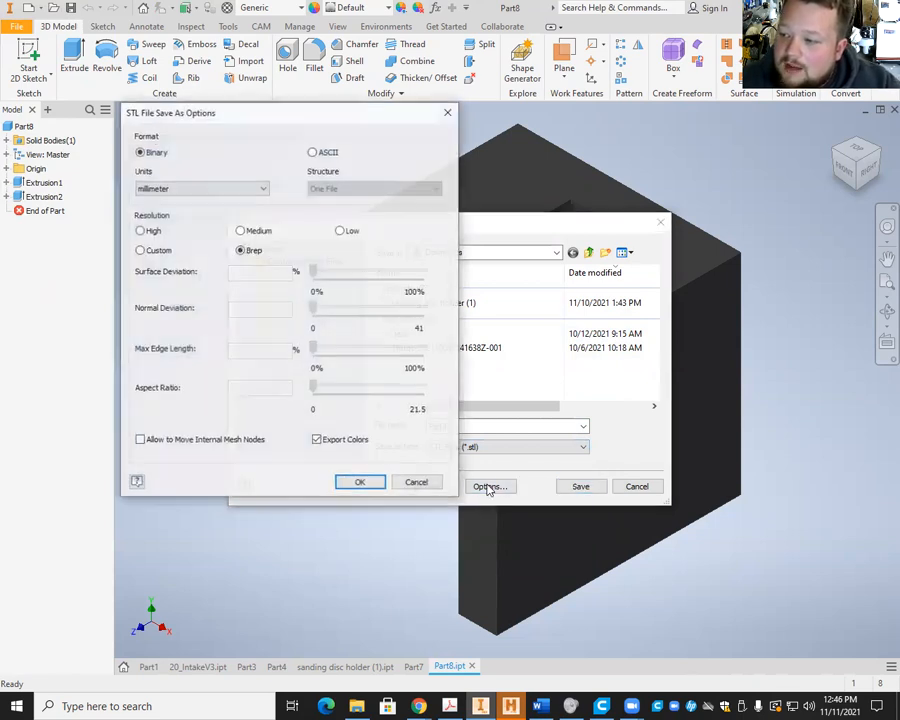
pyautogui.click(213, 188)
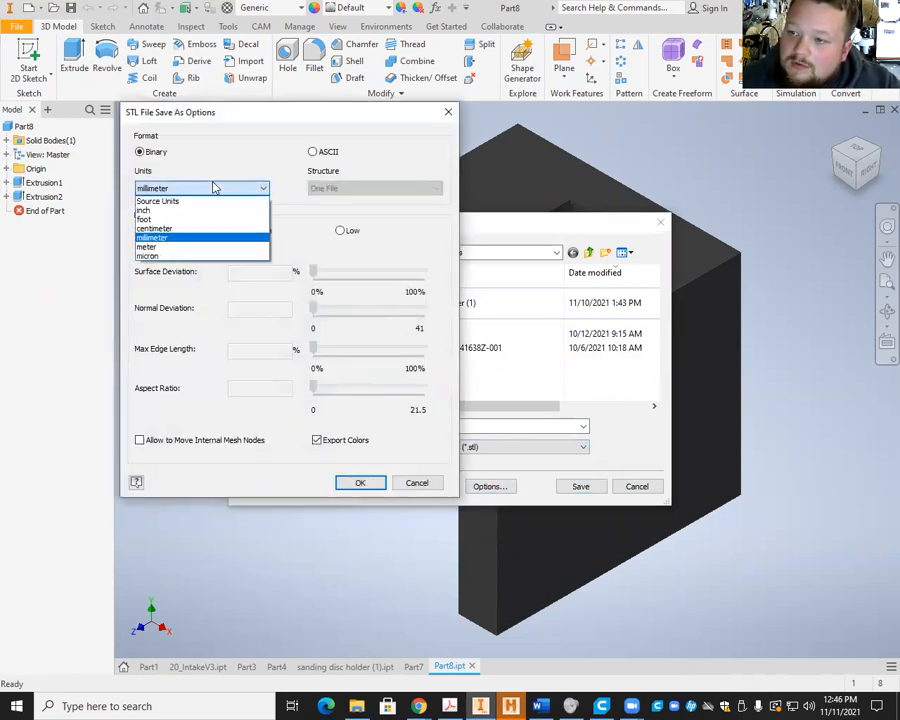
pyautogui.click(152, 237)
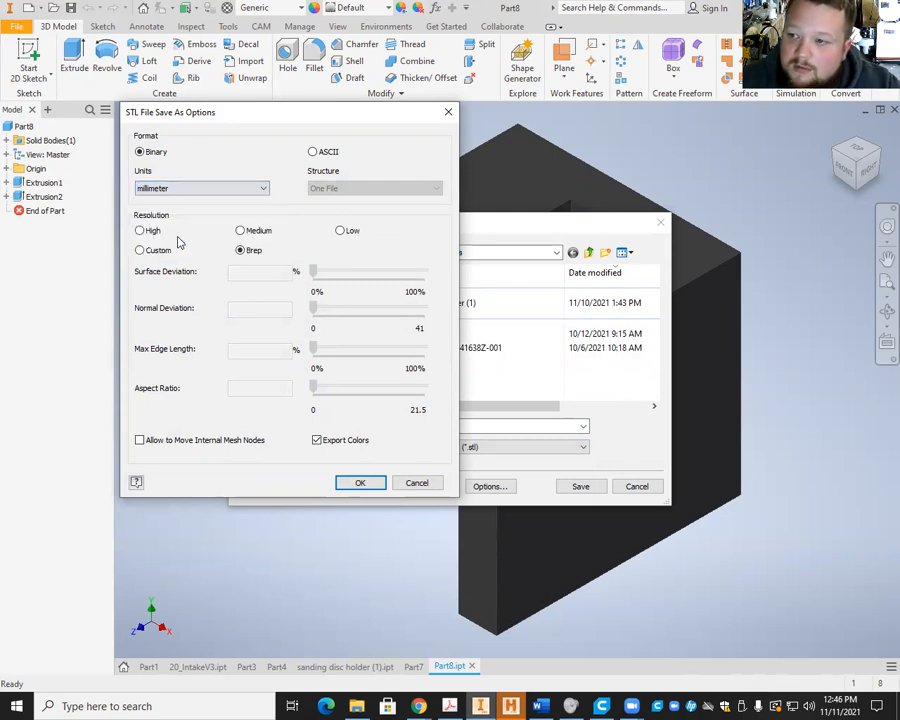
pyautogui.click(360, 484)
pyautogui.hotkey('alt', 'Tab')
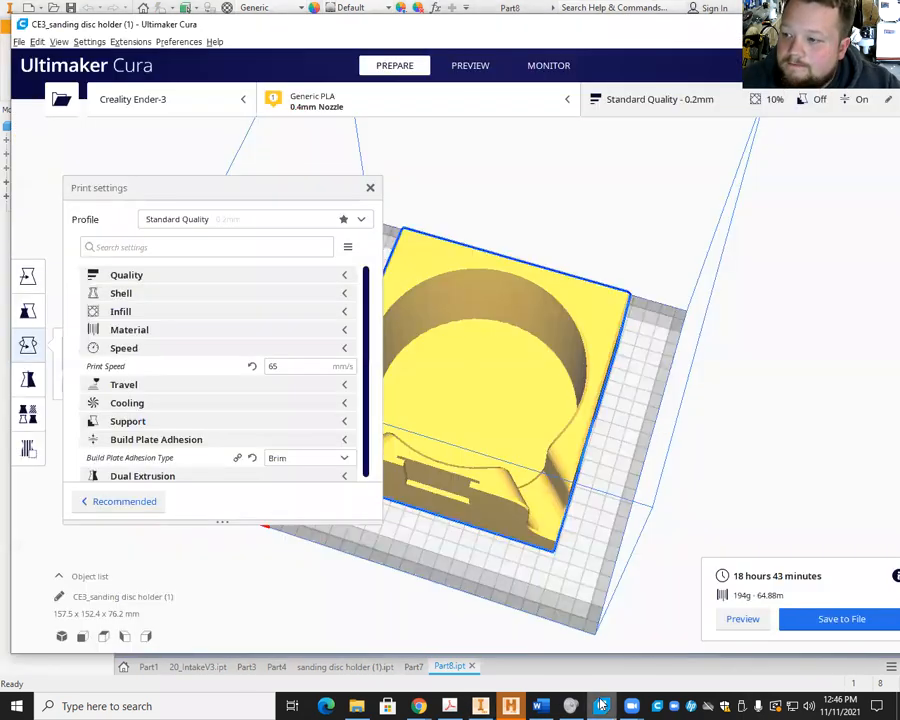
pyautogui.moveTo(244, 184); pyautogui.dragTo(197, 146)
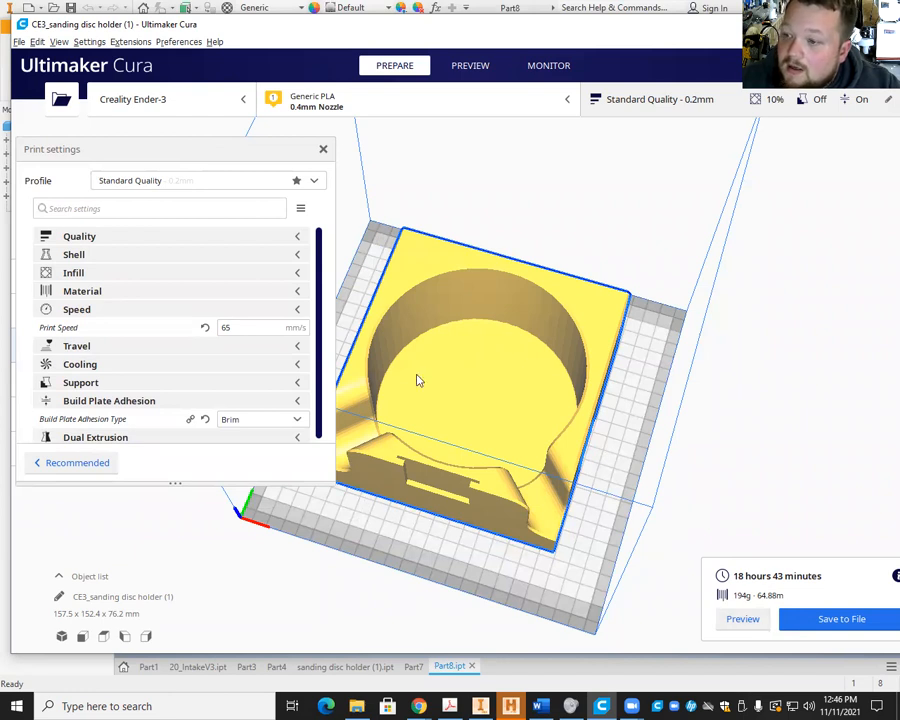
pyautogui.click(62, 100)
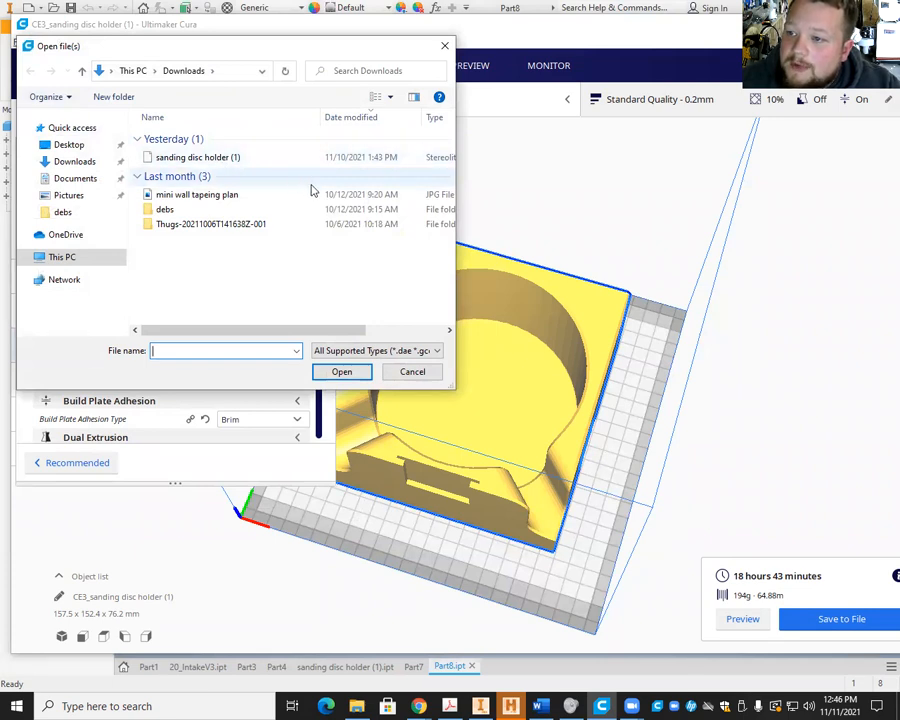
pyautogui.click(416, 381)
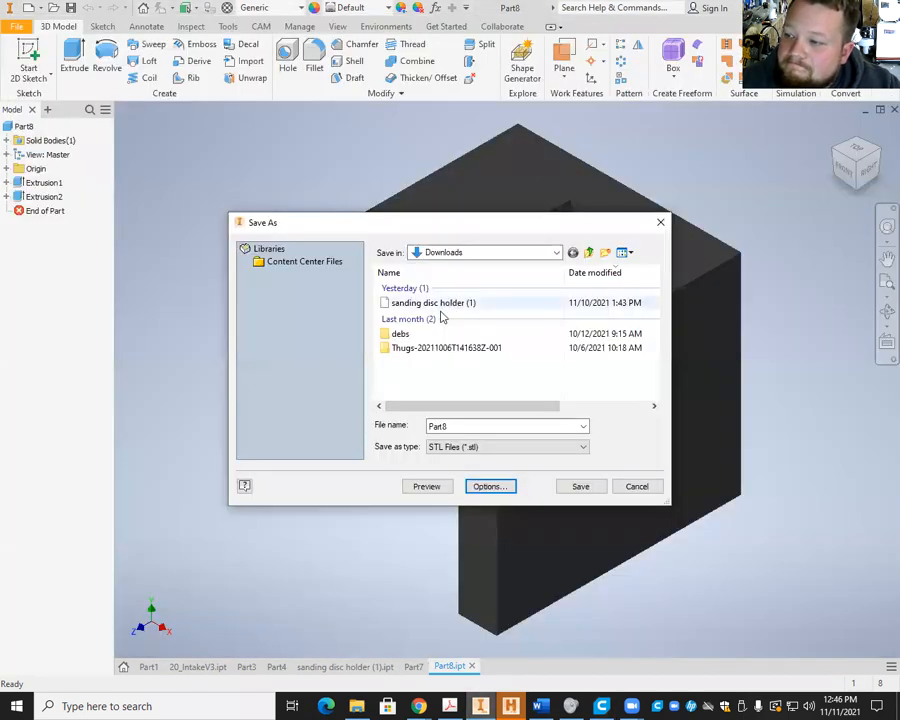
# Step: Save the Part8 STL export and load that file from Downloads into Ultimaker Cura
pyautogui.click(579, 487)
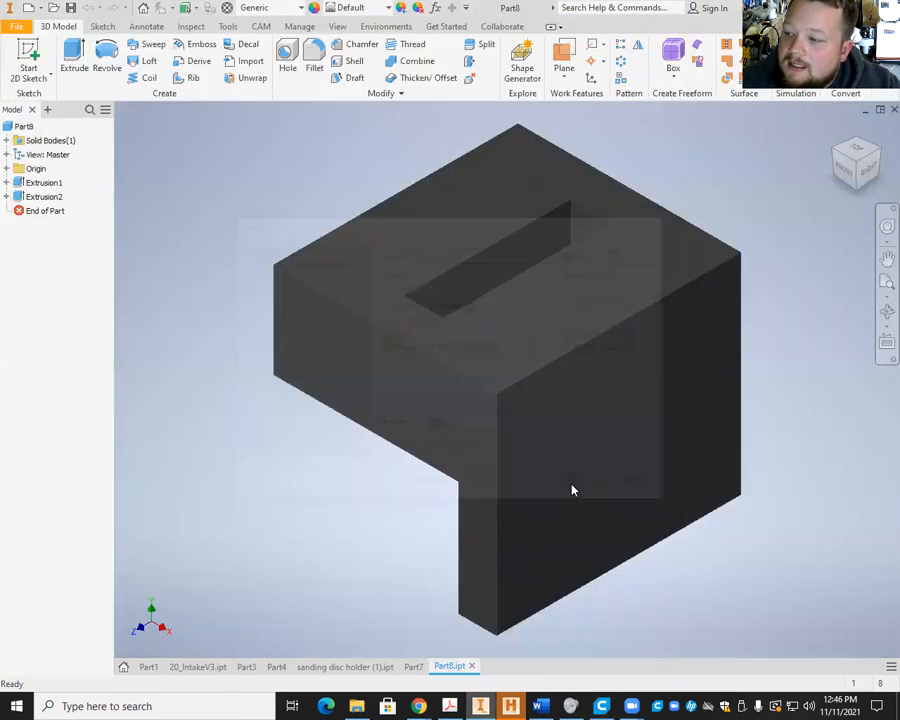
pyautogui.click(606, 706)
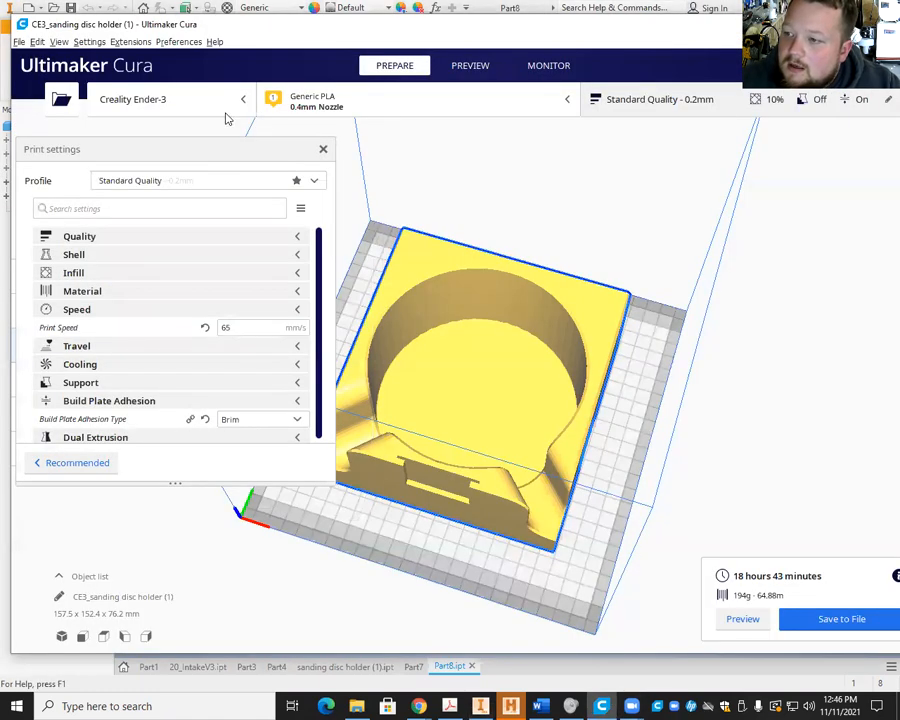
pyautogui.click(60, 101)
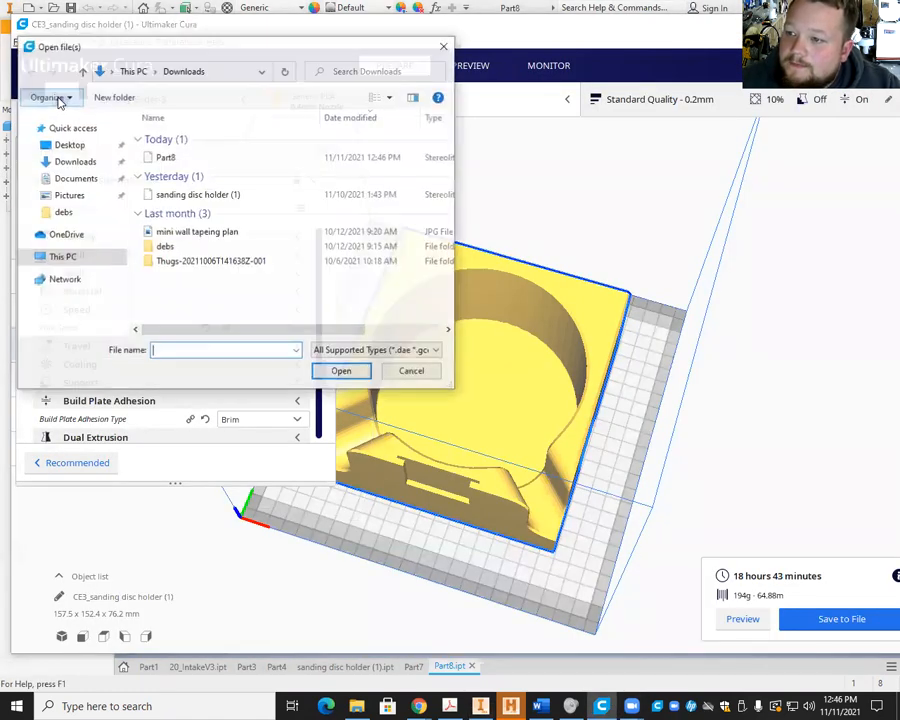
pyautogui.click(237, 160)
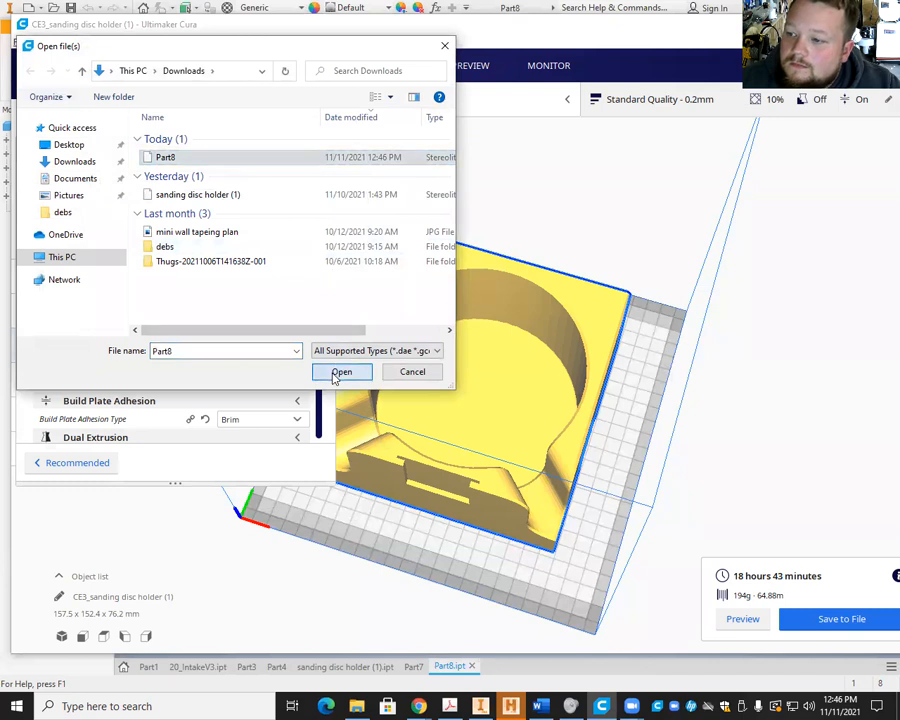
pyautogui.click(340, 371)
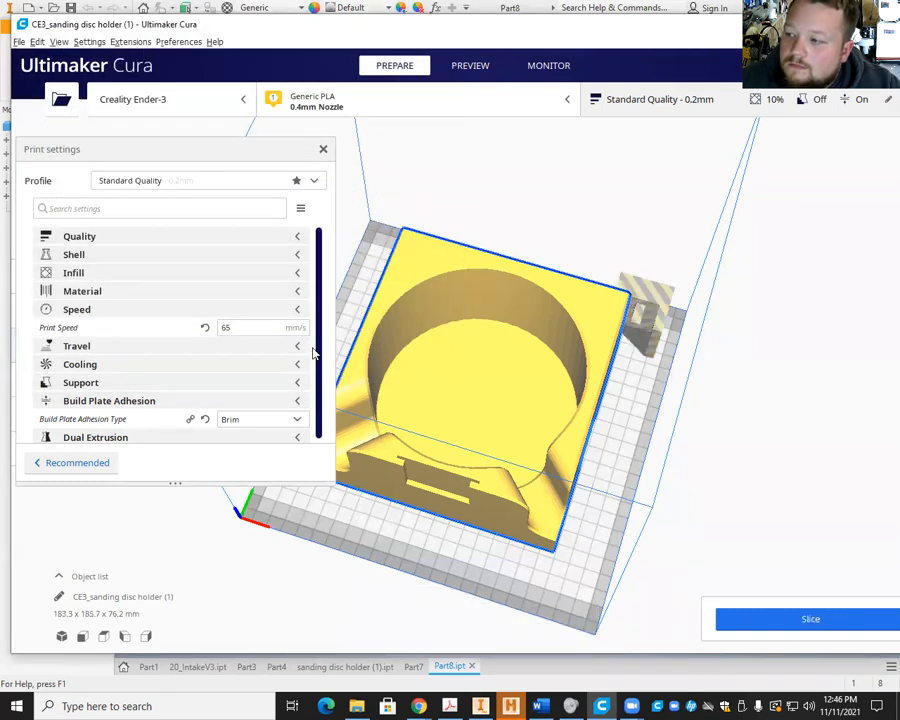
# Step: Delete the sanding disc holder model from the build plate
pyautogui.click(541, 295)
pyautogui.click(548, 291)
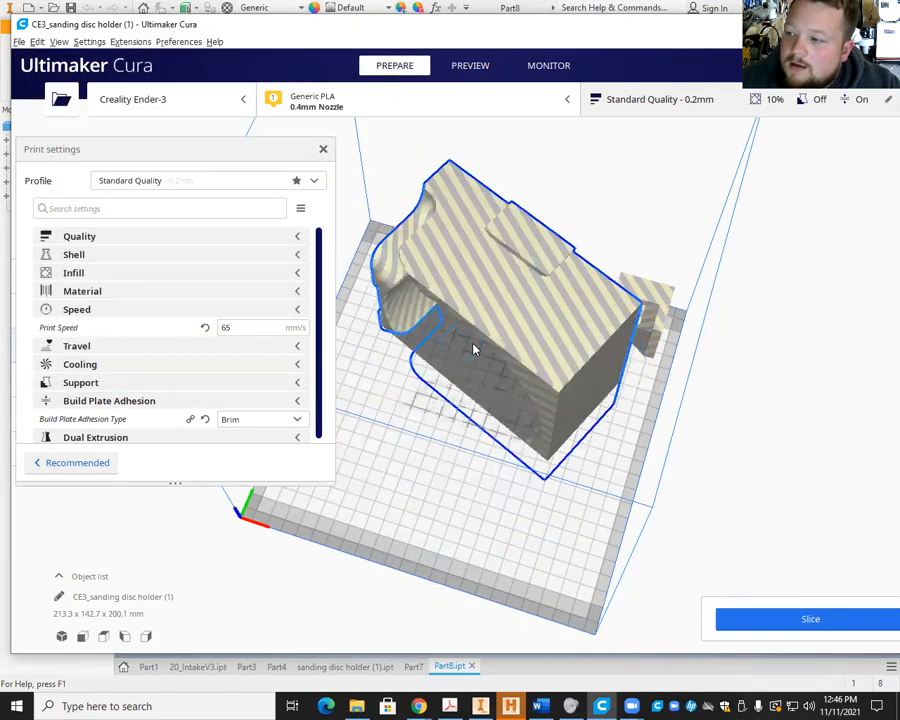
pyautogui.press('Delete')
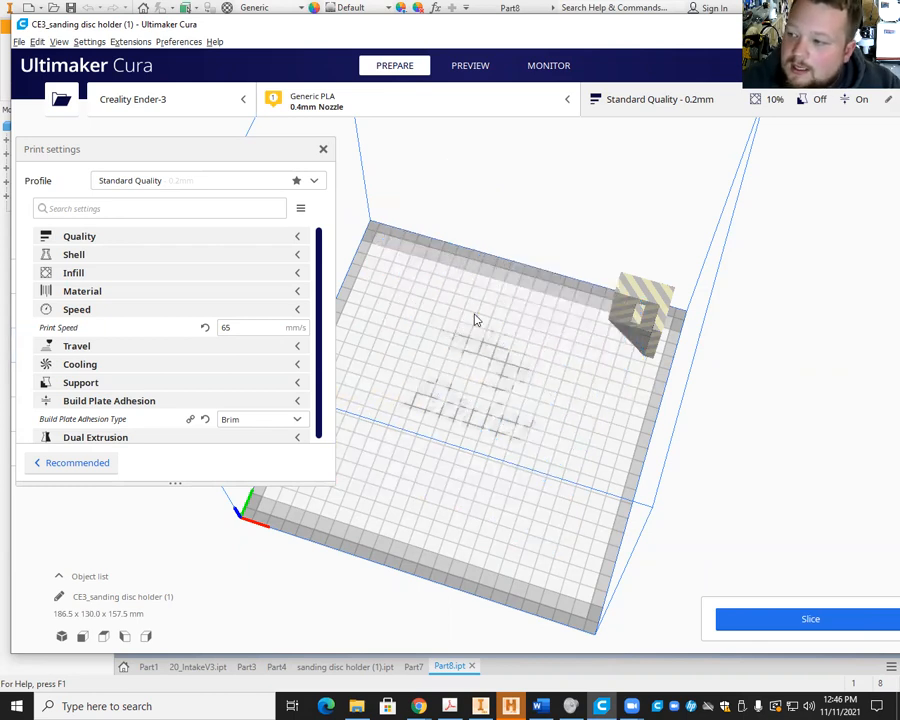
# Step: Select the Part8 model, close the print settings and check the model's dimensions with the Scale tool
pyautogui.click(626, 300)
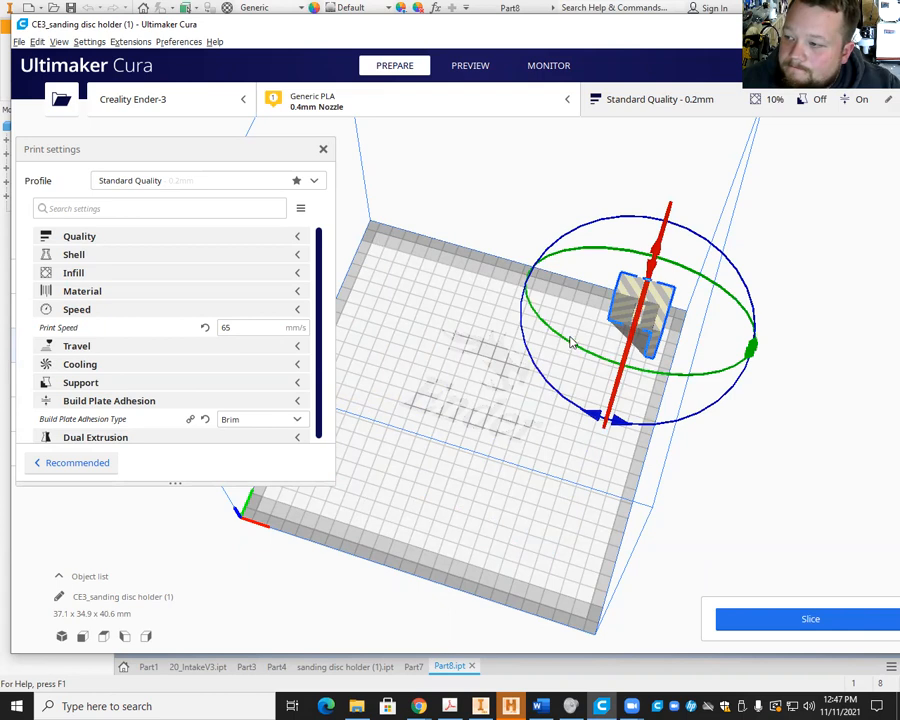
pyautogui.click(322, 148)
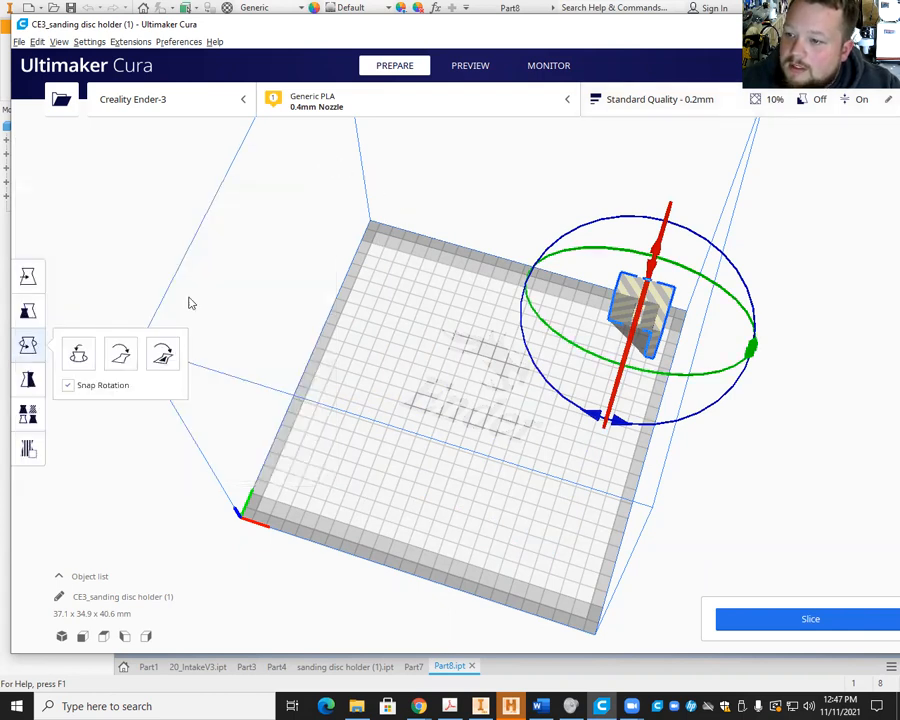
pyautogui.click(28, 311)
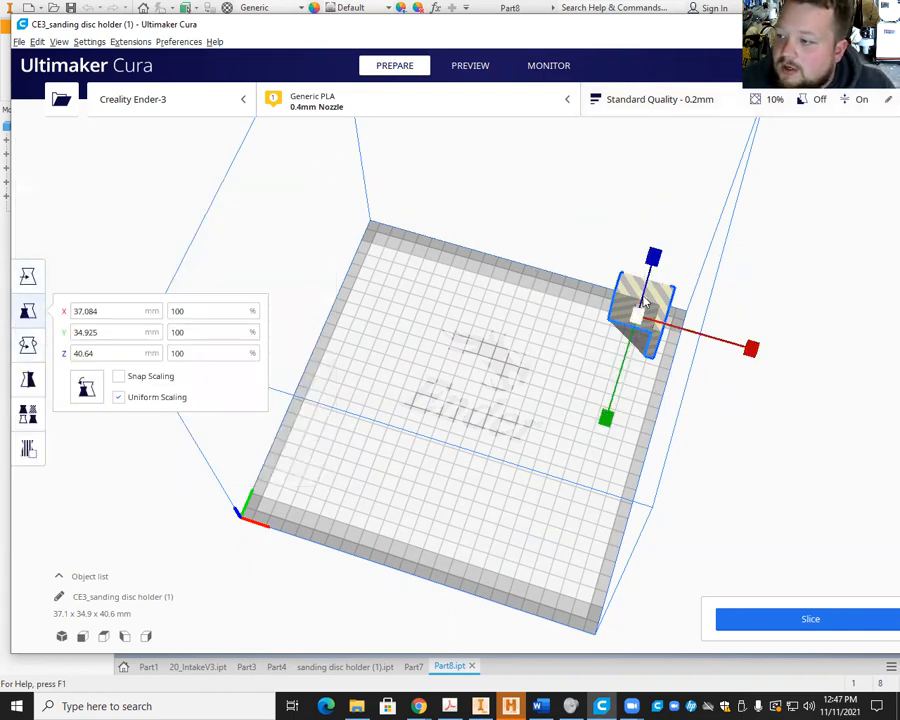
pyautogui.moveTo(624, 399); pyautogui.dragTo(579, 374, button='right')
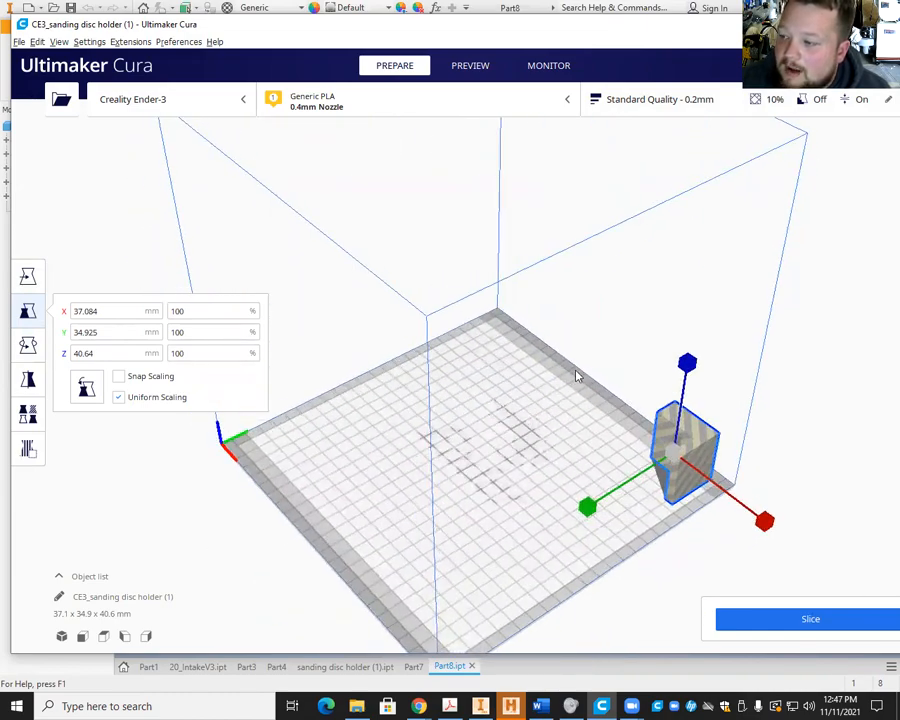
# Step: Move the part from the build plate's corner to near its center, at about X -10 mm and Y -4 mm
pyautogui.click(30, 345)
pyautogui.click(28, 278)
pyautogui.moveTo(458, 361); pyautogui.dragTo(361, 354, button='right')
pyautogui.moveTo(675, 413); pyautogui.dragTo(488, 432)
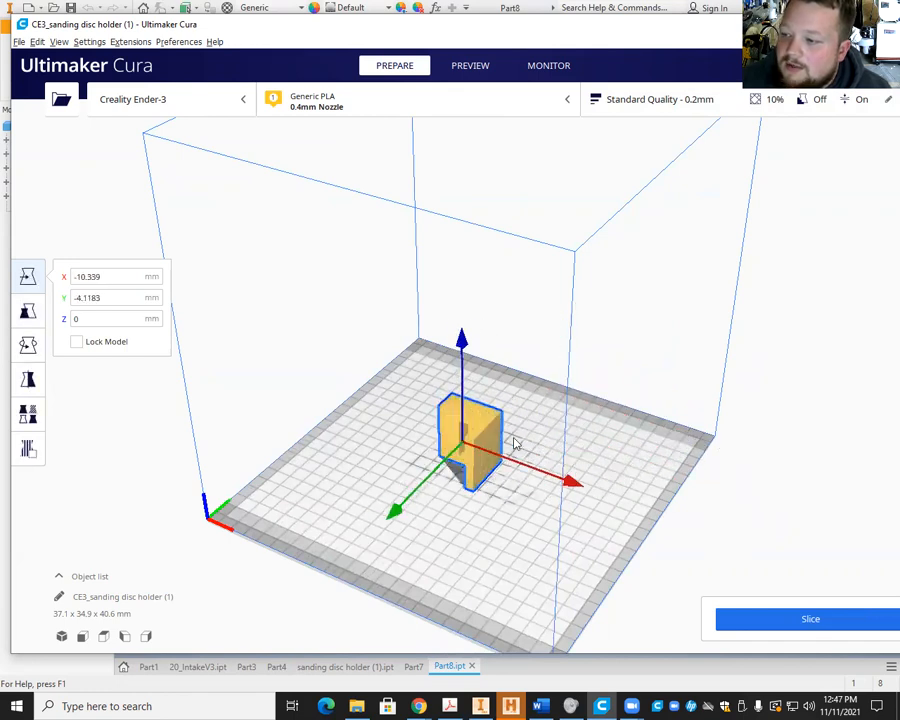
# Step: Rotate the part about the red axis to tip its slotted face, then lay it flat on the build plate
pyautogui.click(28, 345)
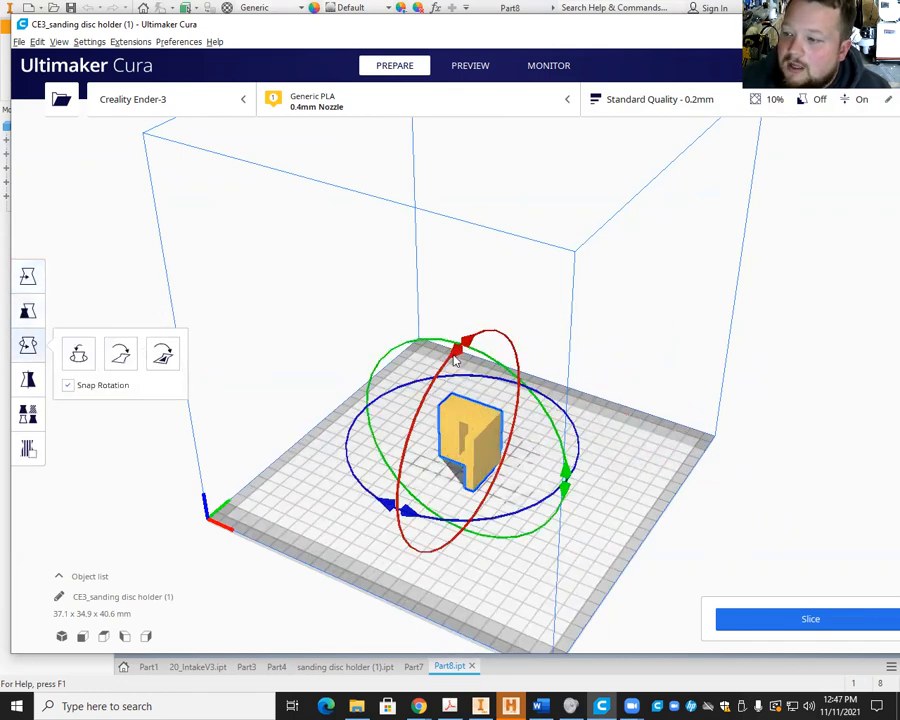
pyautogui.moveTo(455, 358); pyautogui.dragTo(465, 462)
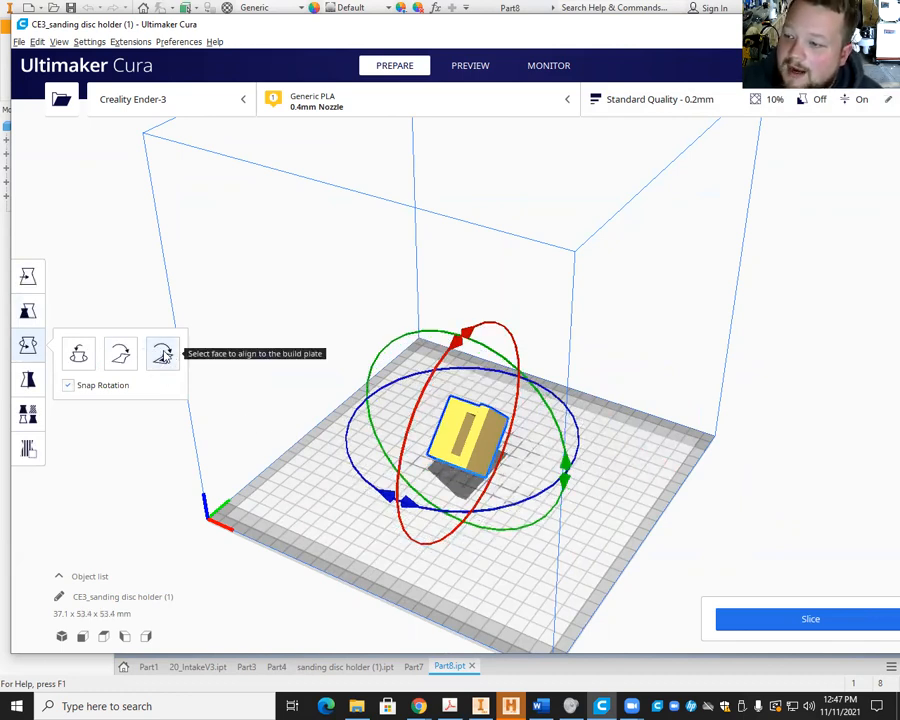
pyautogui.click(164, 357)
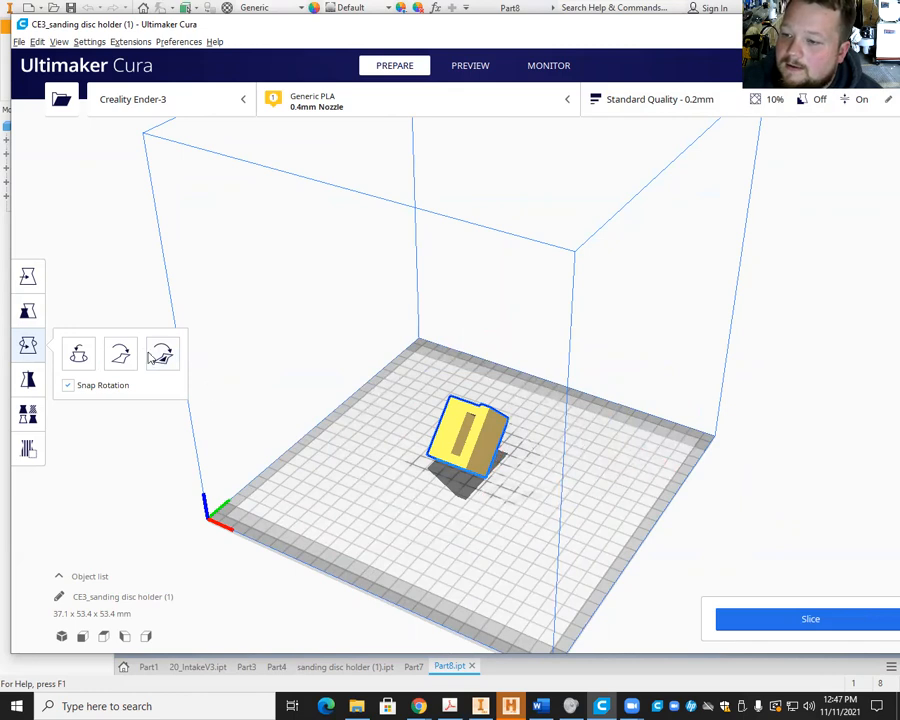
pyautogui.click(309, 401)
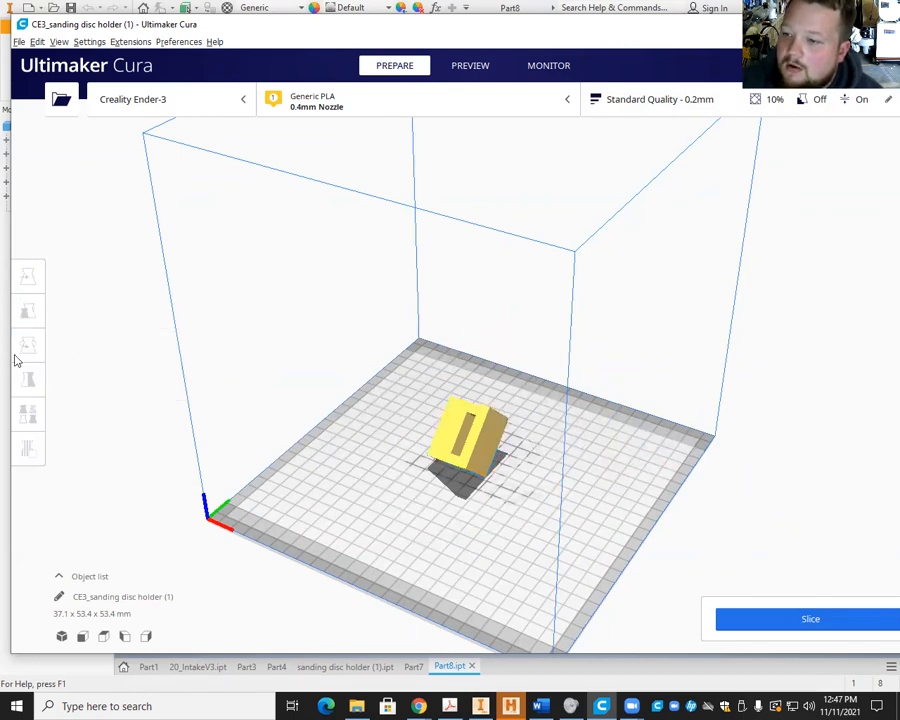
pyautogui.click(468, 432)
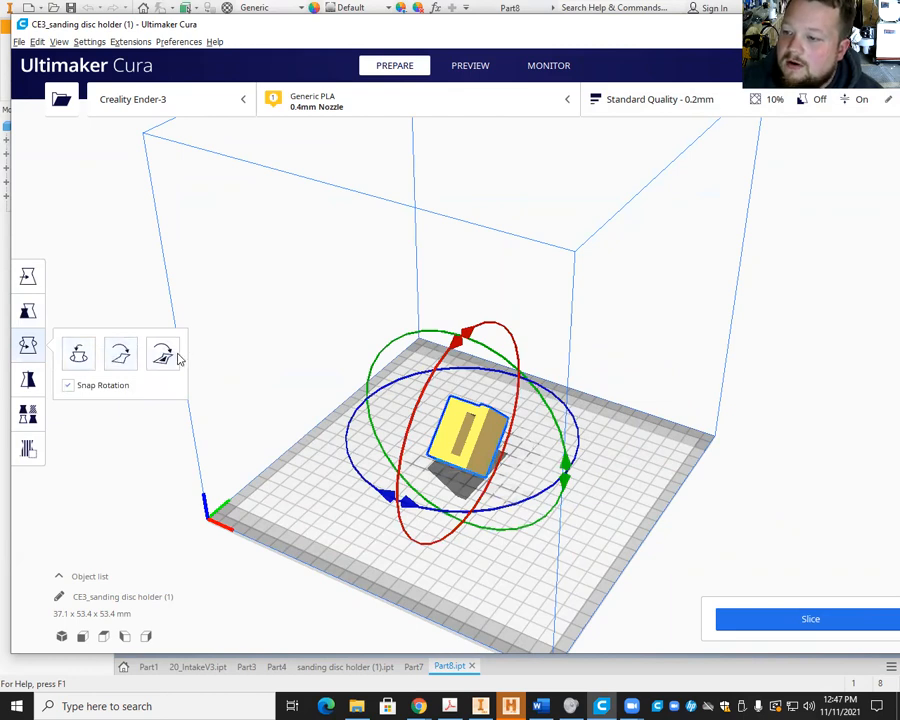
pyautogui.click(120, 354)
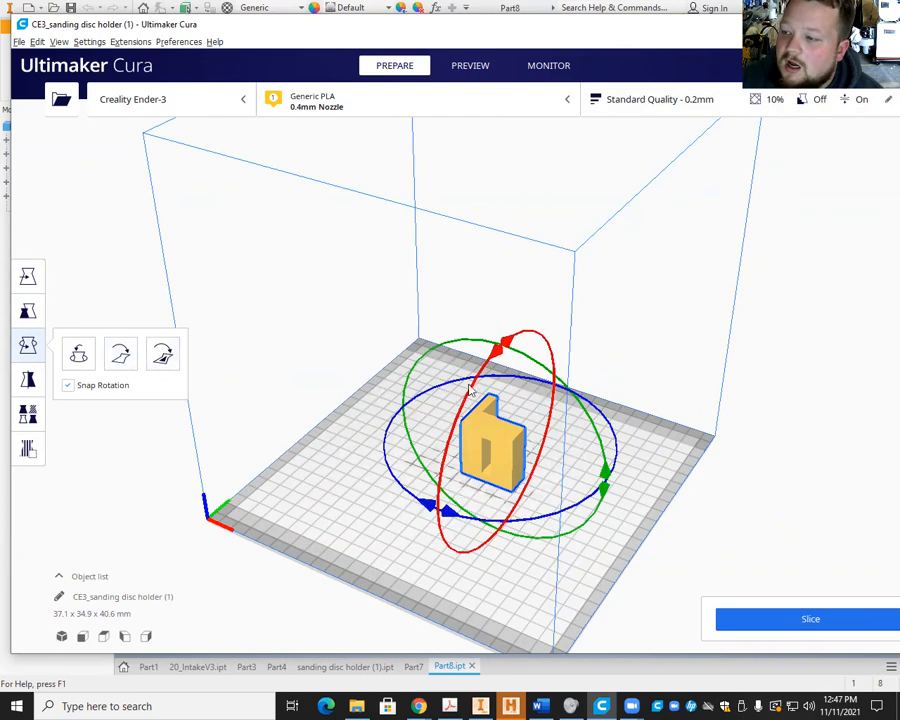
# Step: Rotate the part further about the red axis so its slotted leg lies flat on the build plate, and slice it
pyautogui.moveTo(497, 365); pyautogui.dragTo(450, 545)
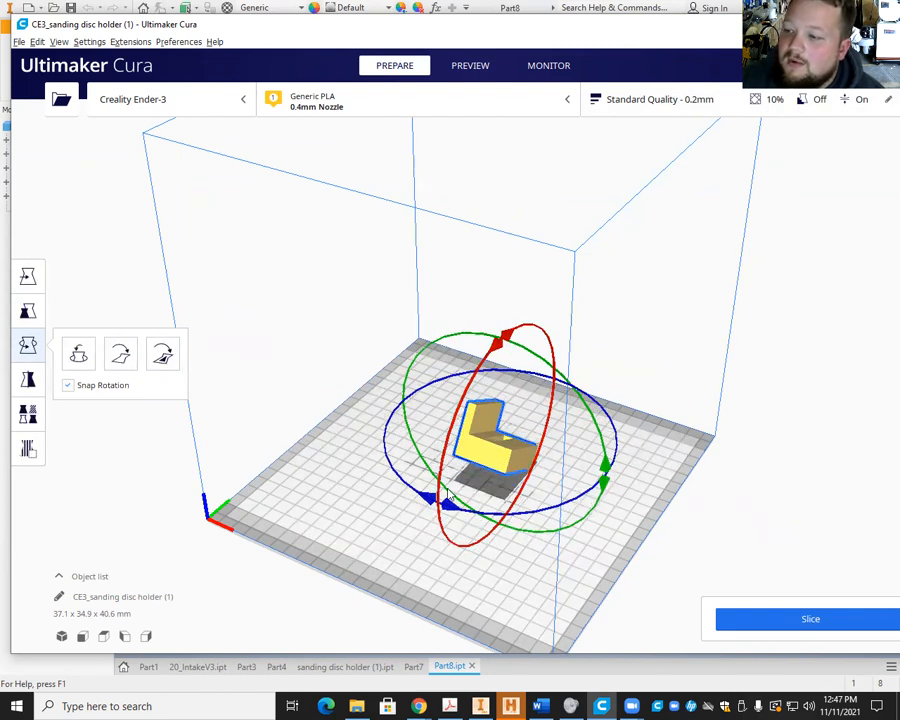
pyautogui.click(120, 354)
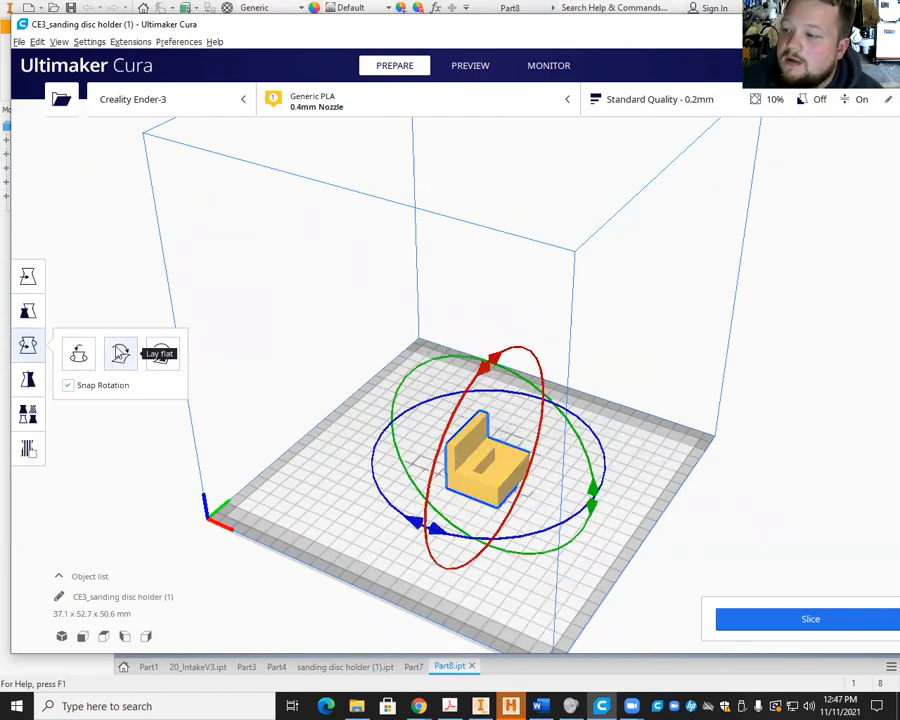
pyautogui.click(777, 620)
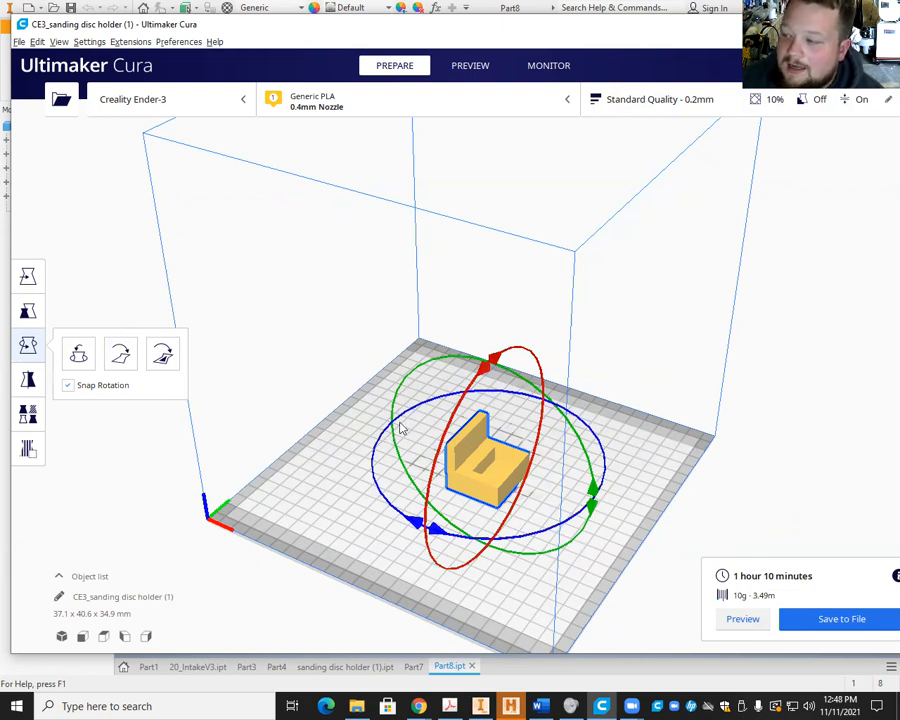
# Step: Open the print settings and switch from the custom settings to the recommended view
pyautogui.click(880, 104)
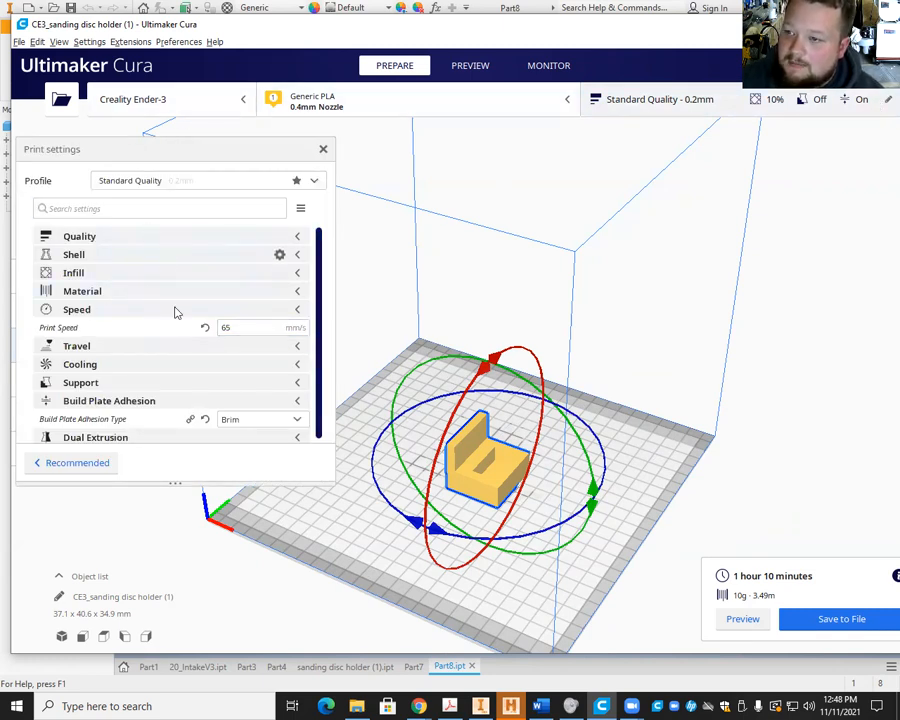
pyautogui.moveTo(315, 303)
pyautogui.mouseDown()
pyautogui.moveTo(318, 330)
pyautogui.moveTo(317, 283)
pyautogui.mouseUp()
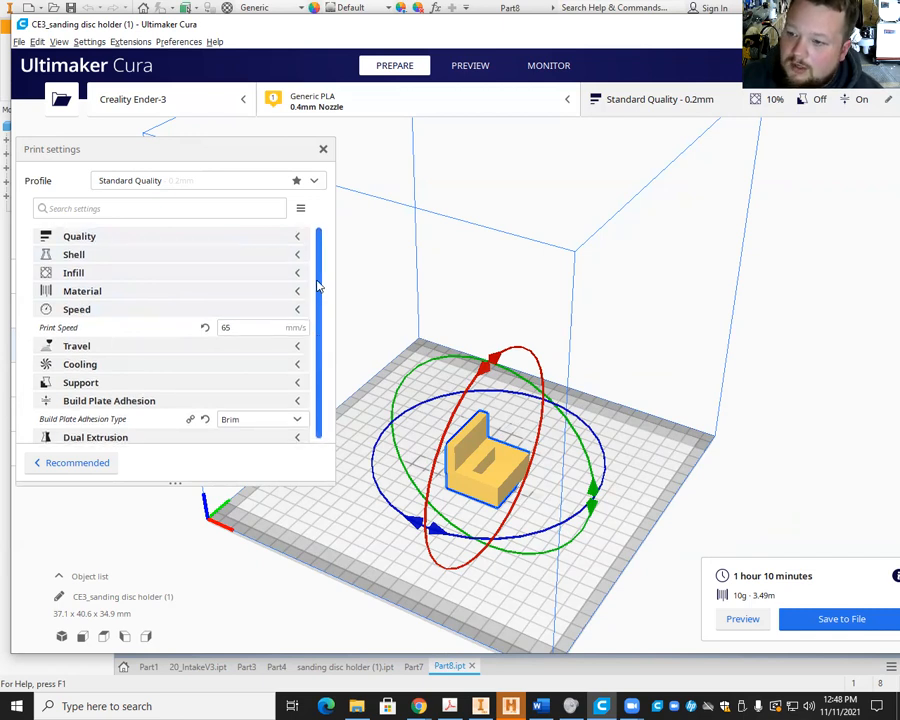
pyautogui.click(56, 464)
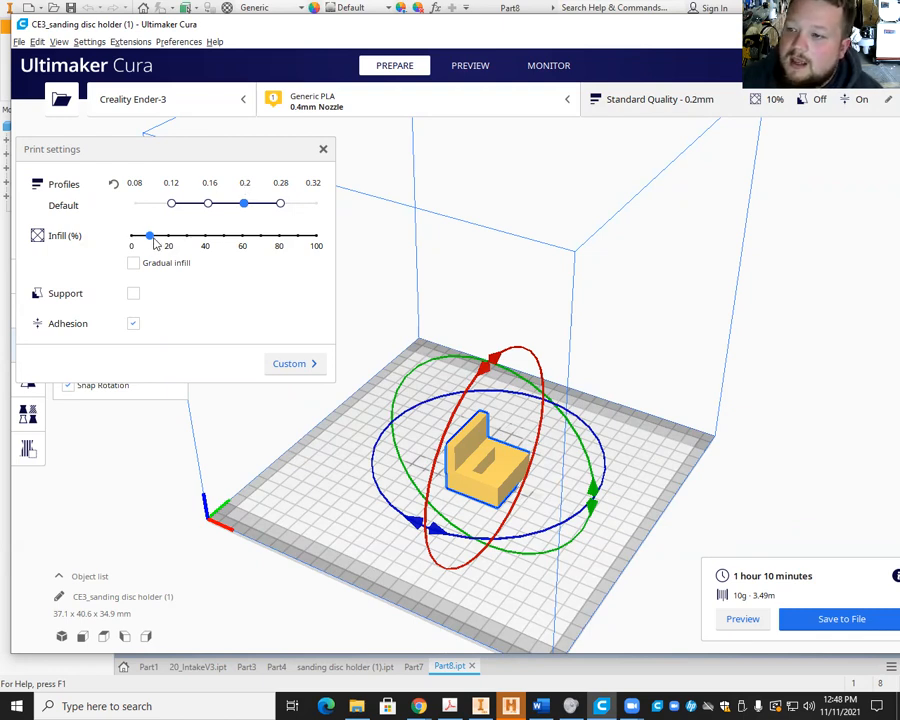
# Step: Set the infill density to 20% in the recommended print settings
pyautogui.moveTo(151, 237); pyautogui.dragTo(205, 237)
pyautogui.moveTo(315, 241); pyautogui.dragTo(316, 241)
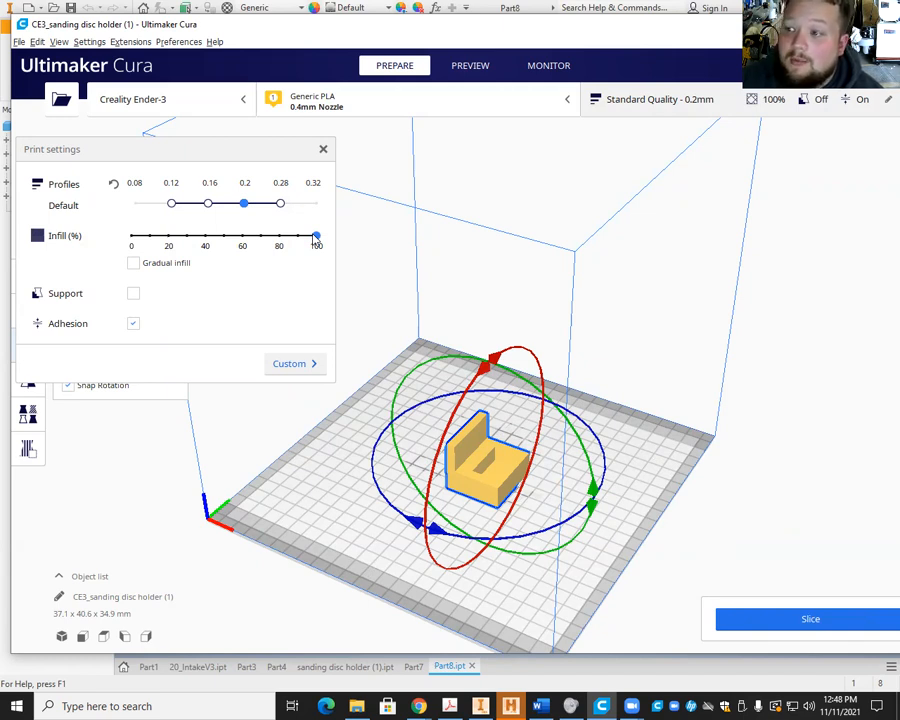
pyautogui.moveTo(316, 241); pyautogui.dragTo(160, 239)
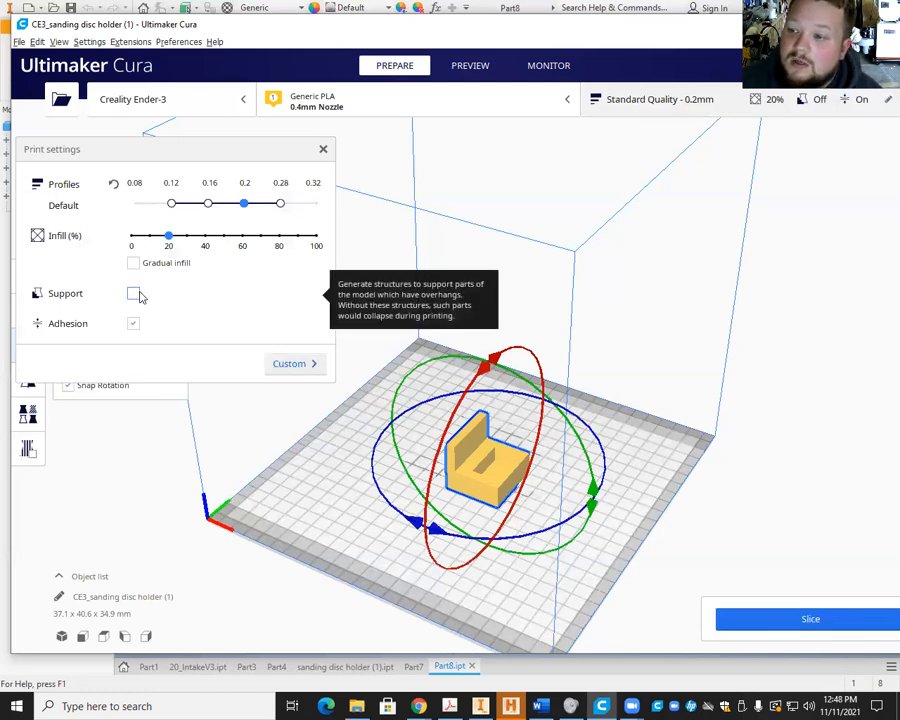
# Step: Check the print speed and build plate adhesion type in the custom print settings, keeping Brim, and slice the part
pyautogui.click(308, 365)
pyautogui.click(247, 331)
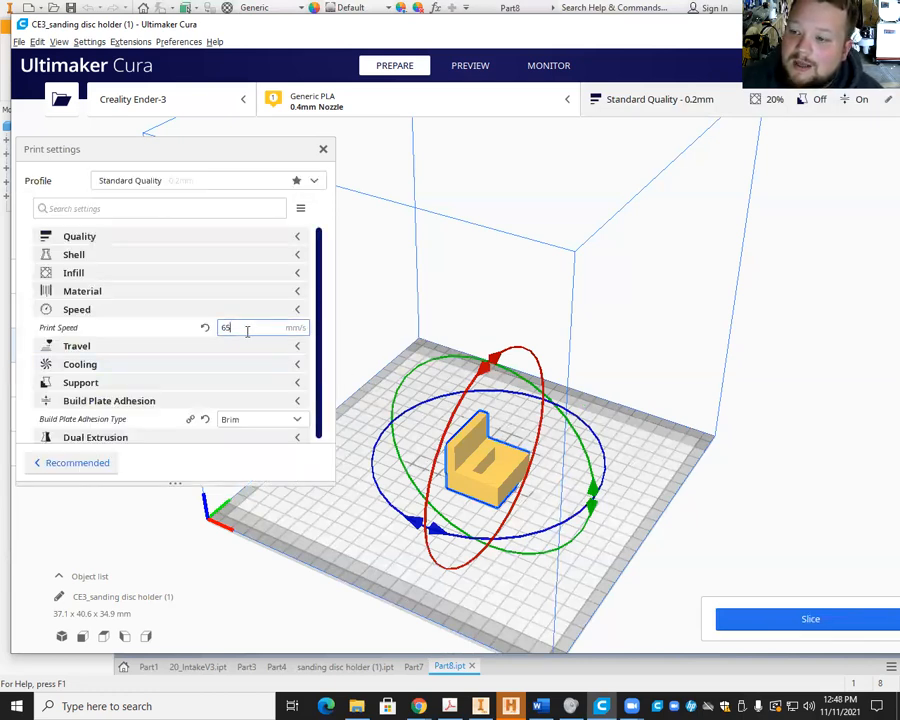
pyautogui.scroll(-1, 318, 373)
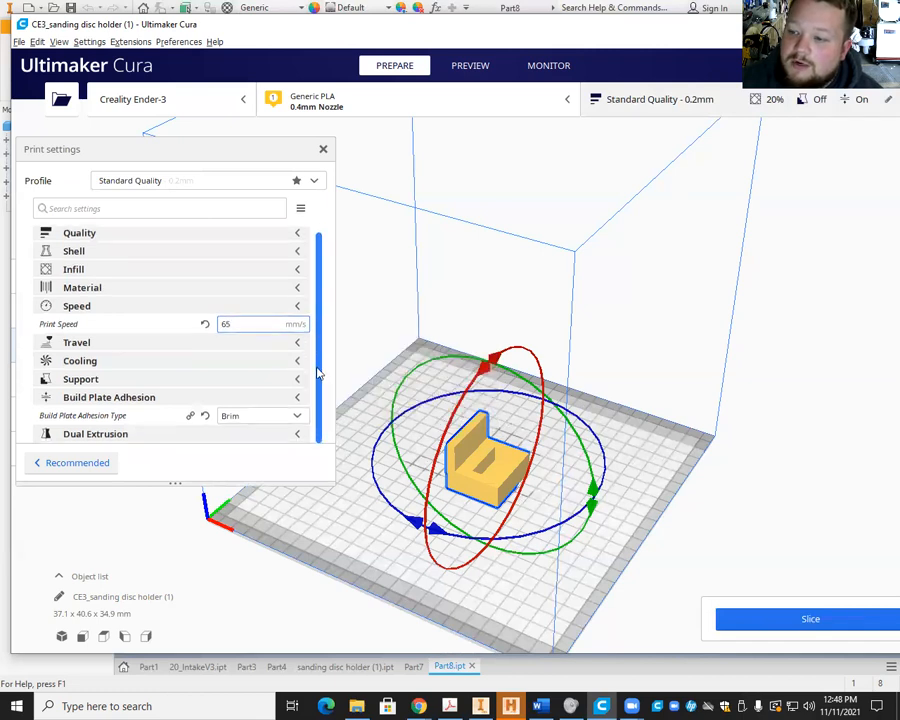
pyautogui.click(257, 415)
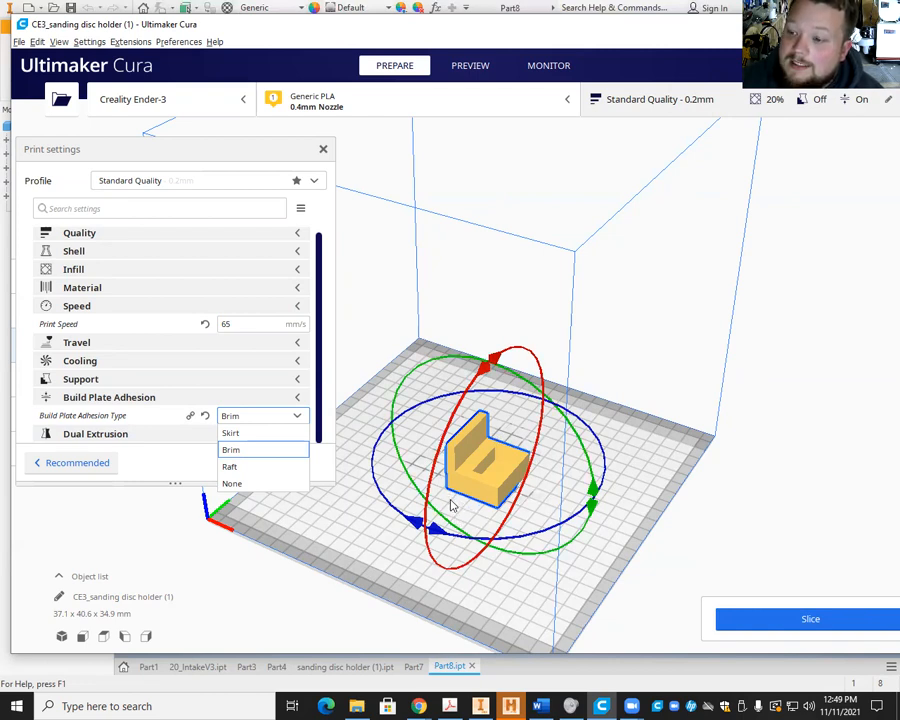
pyautogui.click(114, 539)
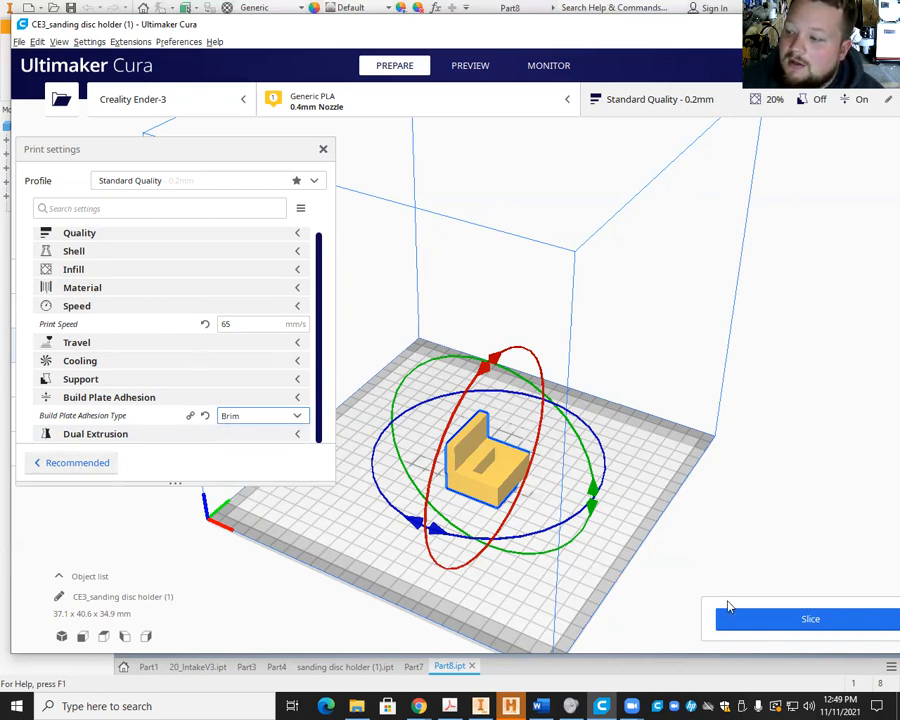
pyautogui.click(762, 622)
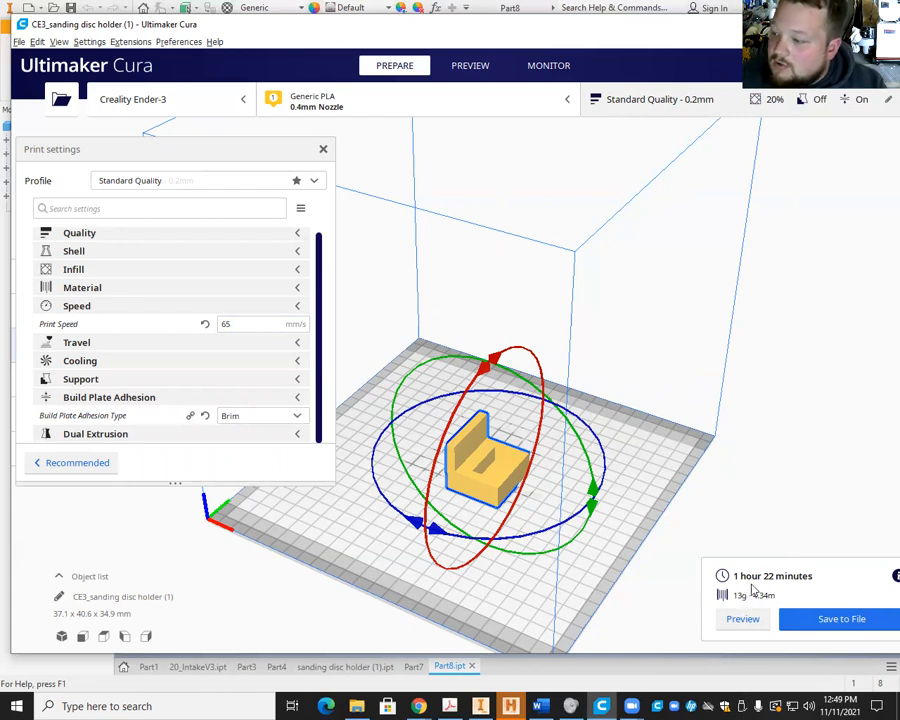
# Step: Save the sliced part as a G-code file named "holder thing" on Removable Disk (E:)
pyautogui.click(833, 621)
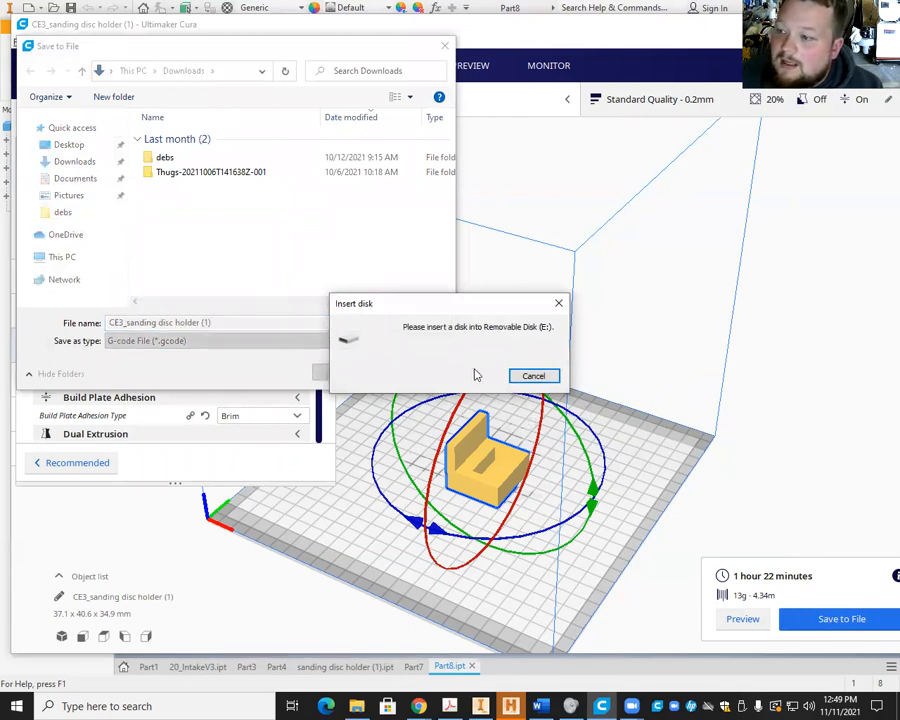
pyautogui.click(534, 376)
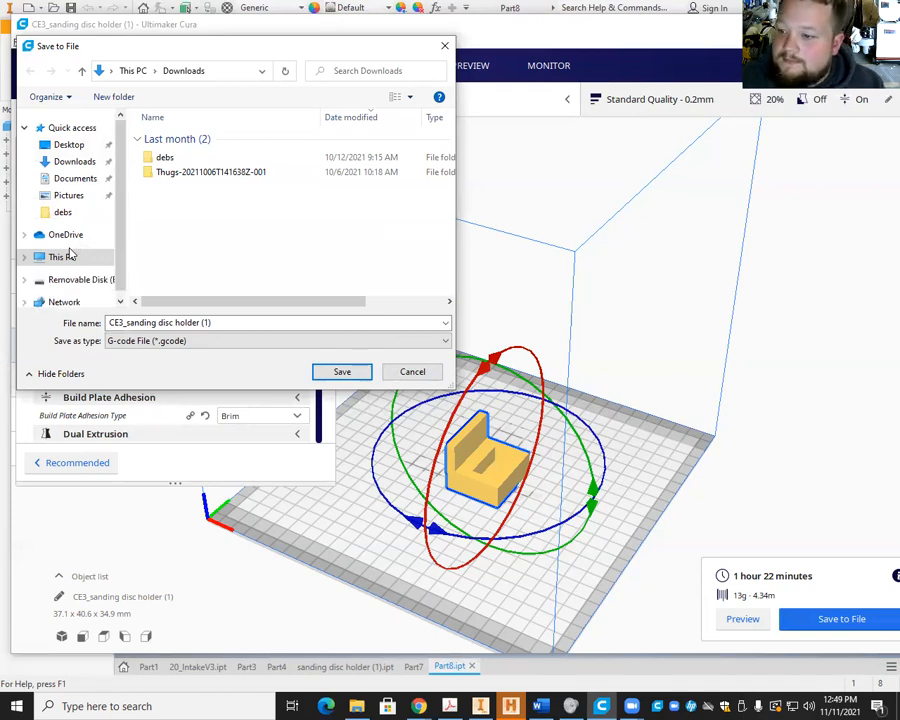
pyautogui.click(83, 283)
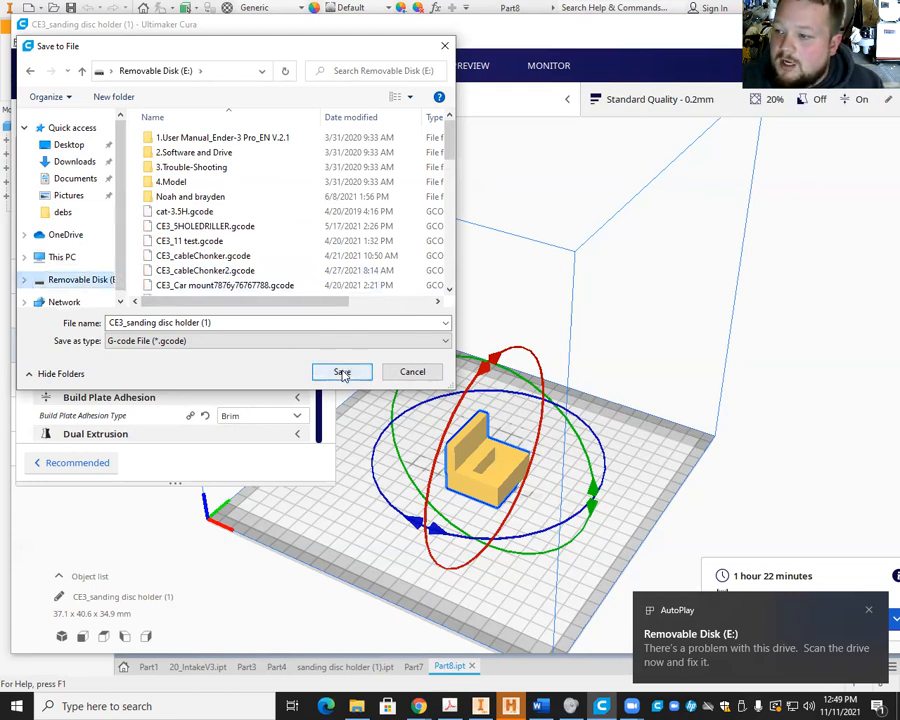
pyautogui.click(279, 323)
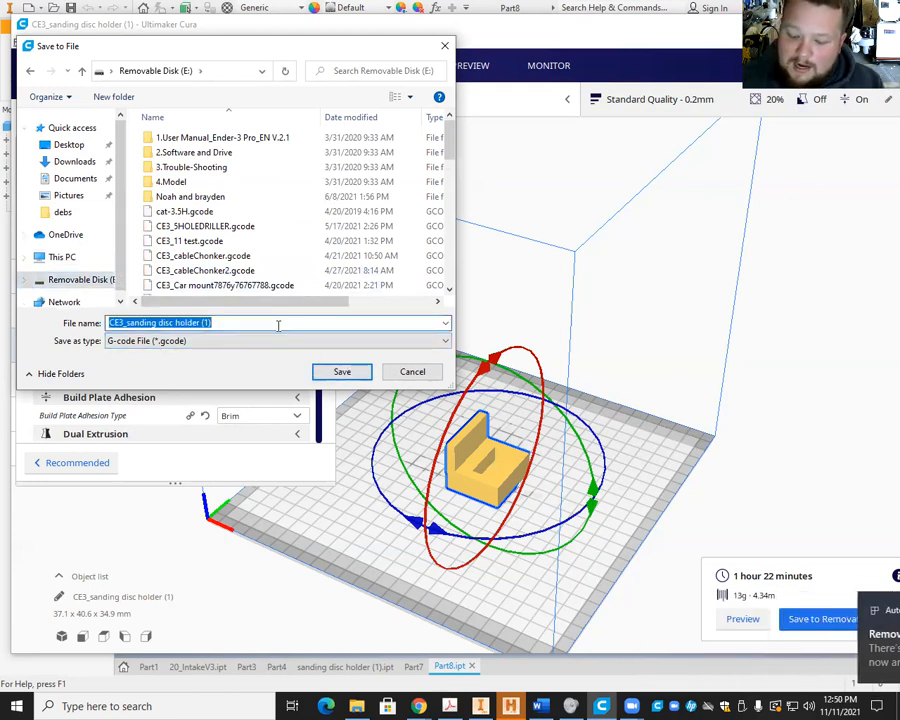
pyautogui.press('BackSpace')
pyautogui.write('holder th')
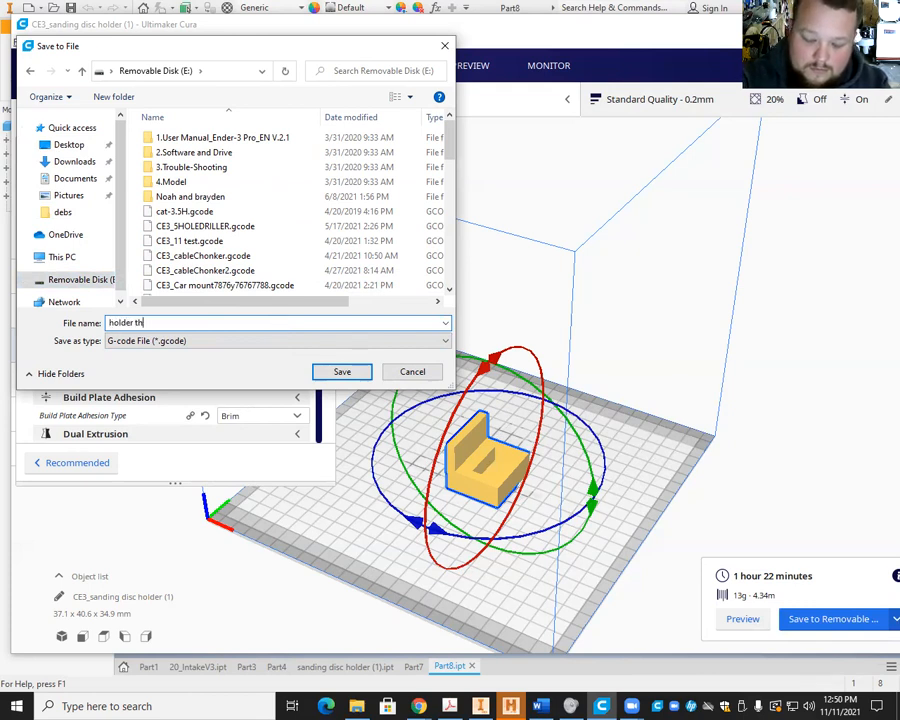
pyautogui.write('ing')
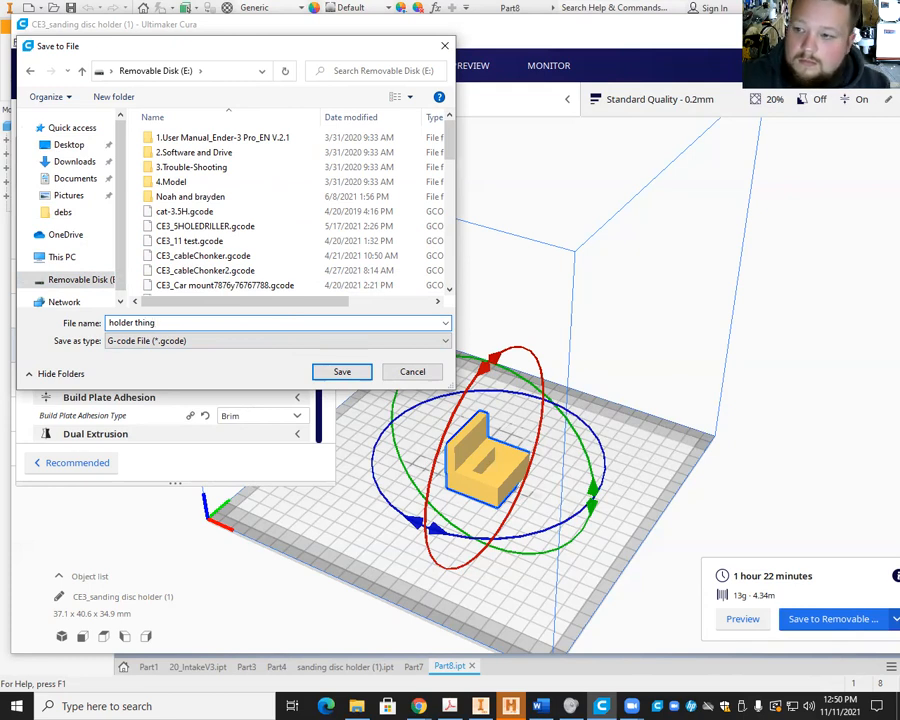
pyautogui.click(342, 371)
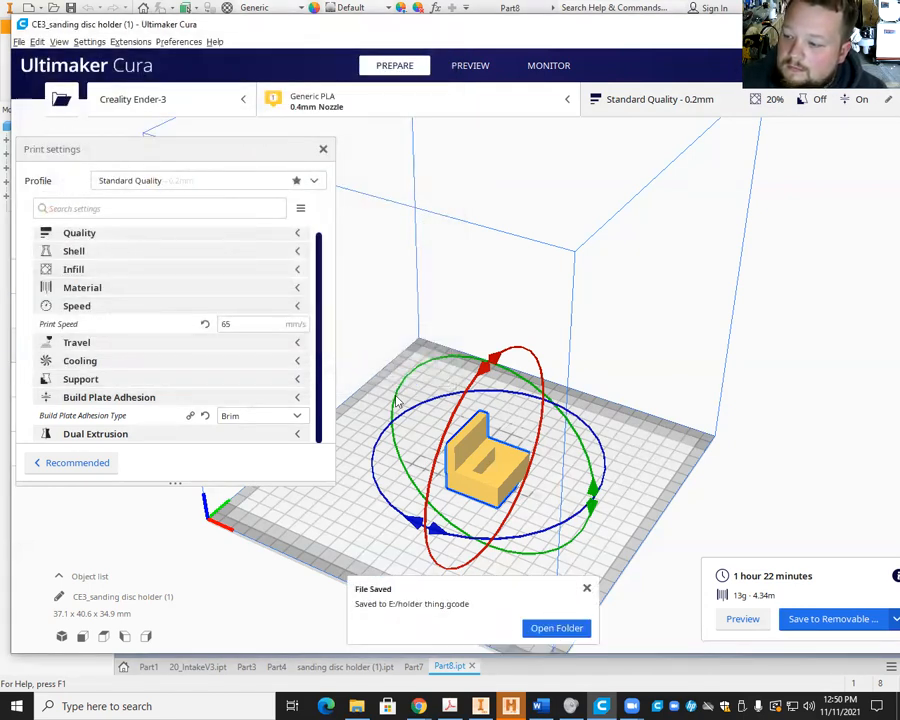